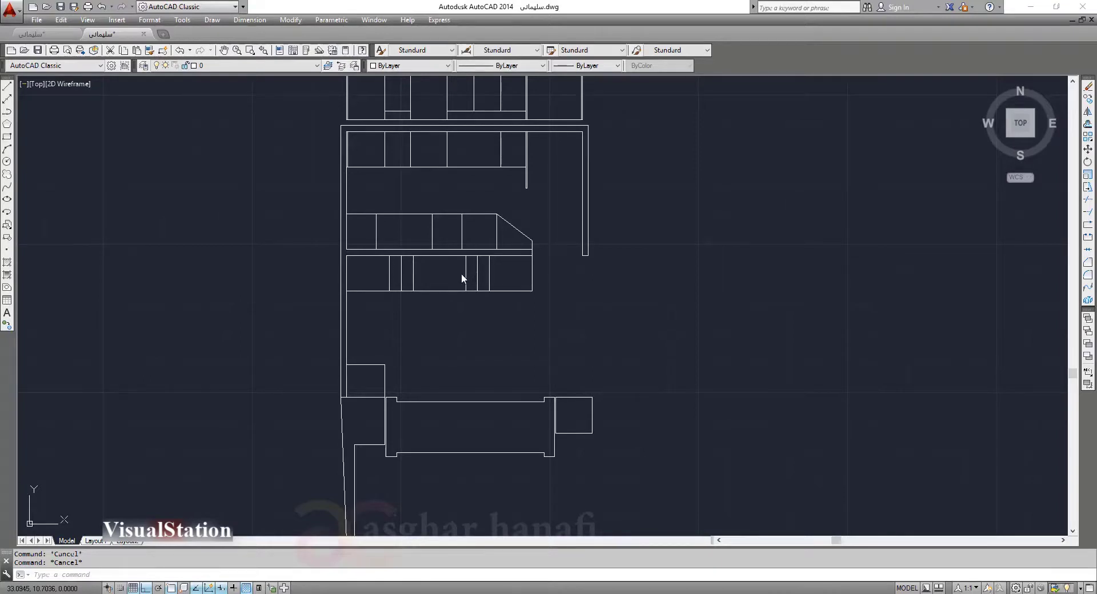
Create a new layer named "3d max 01".
mouse_move(414, 160)
middle_mouse_down()
mouse_move(452, 329)
mouse_move(434, 233)
middle_mouse_up()
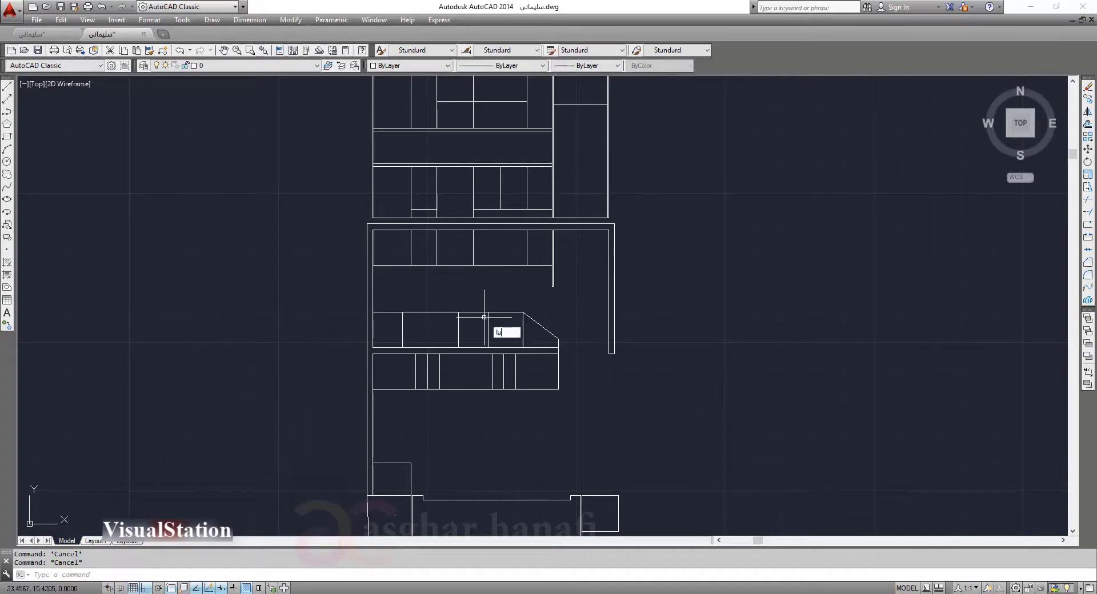
key("Return")
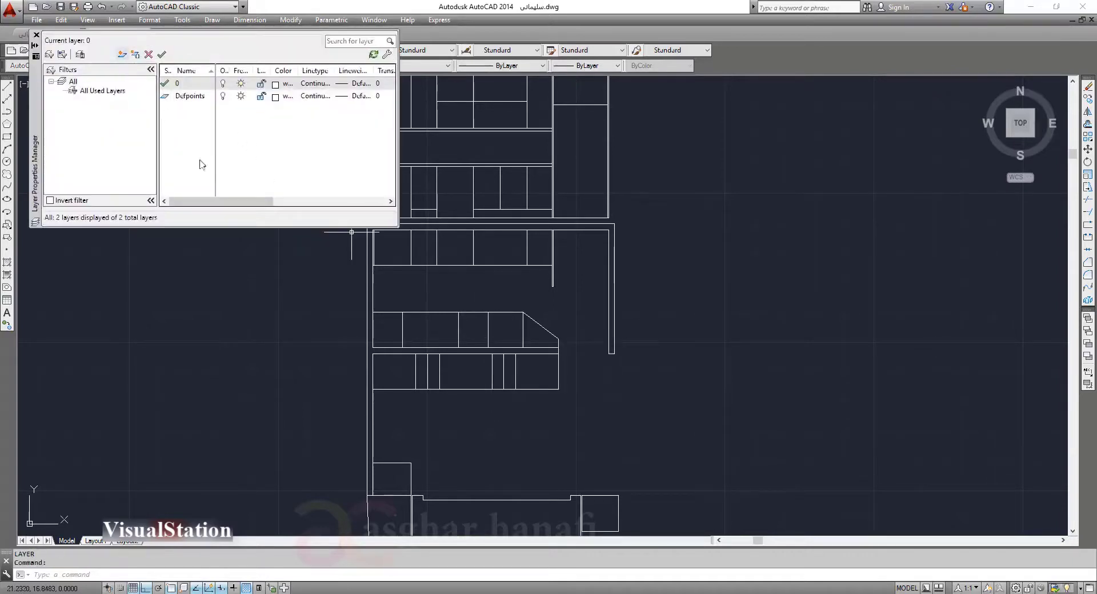
key("alt+n")
type("3d m")
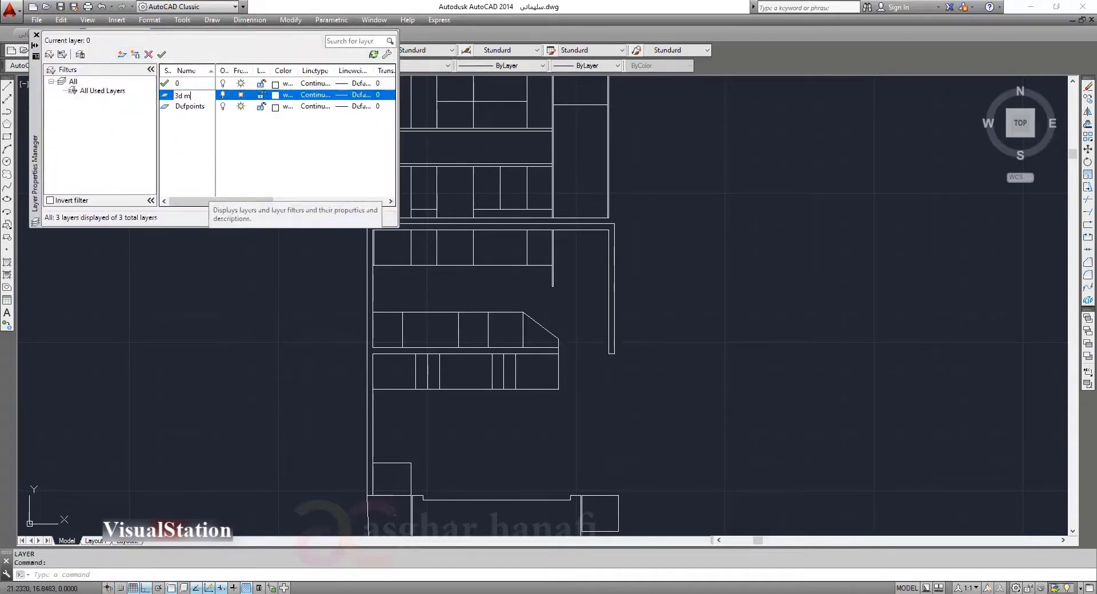
type("ax 01")
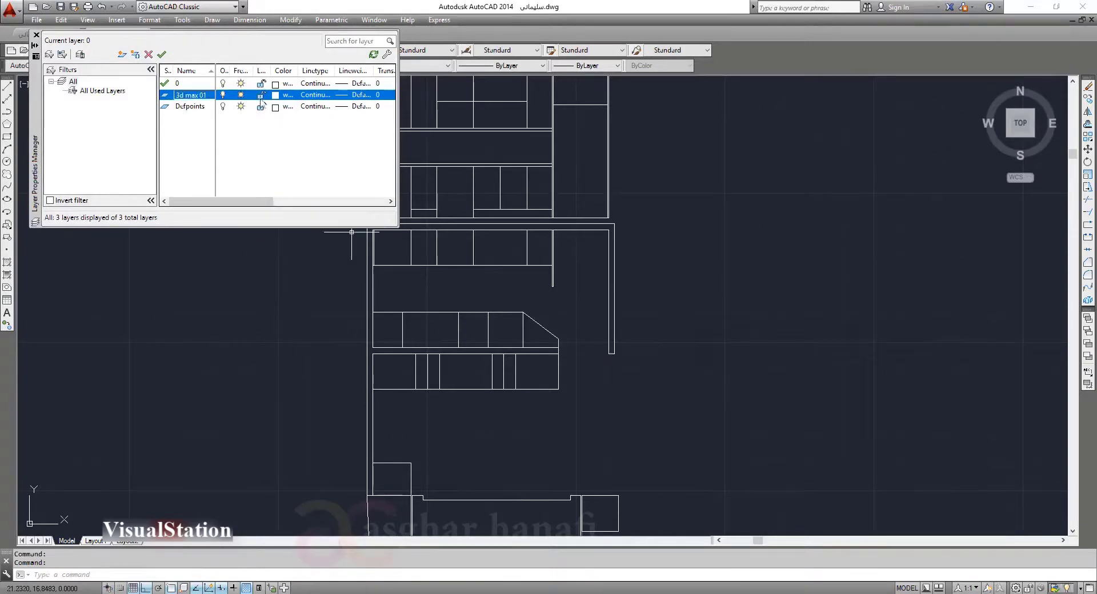
Set the 3d max 01 layer's color to red index 10 and make it the current layer.
left_click(277, 95)
left_click(459, 264)
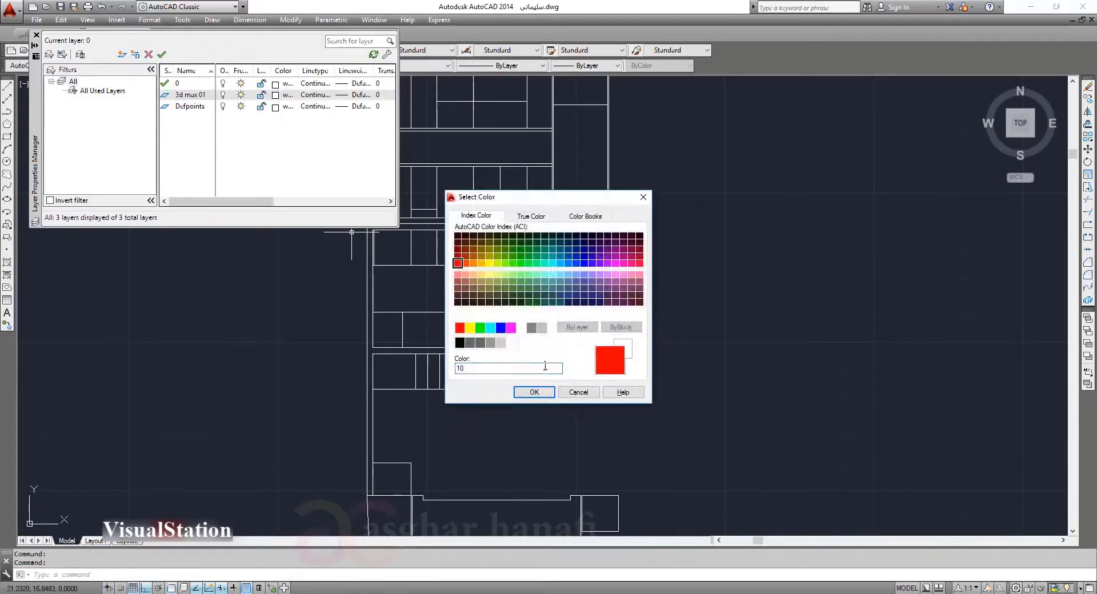
left_click(534, 392)
left_click(162, 56)
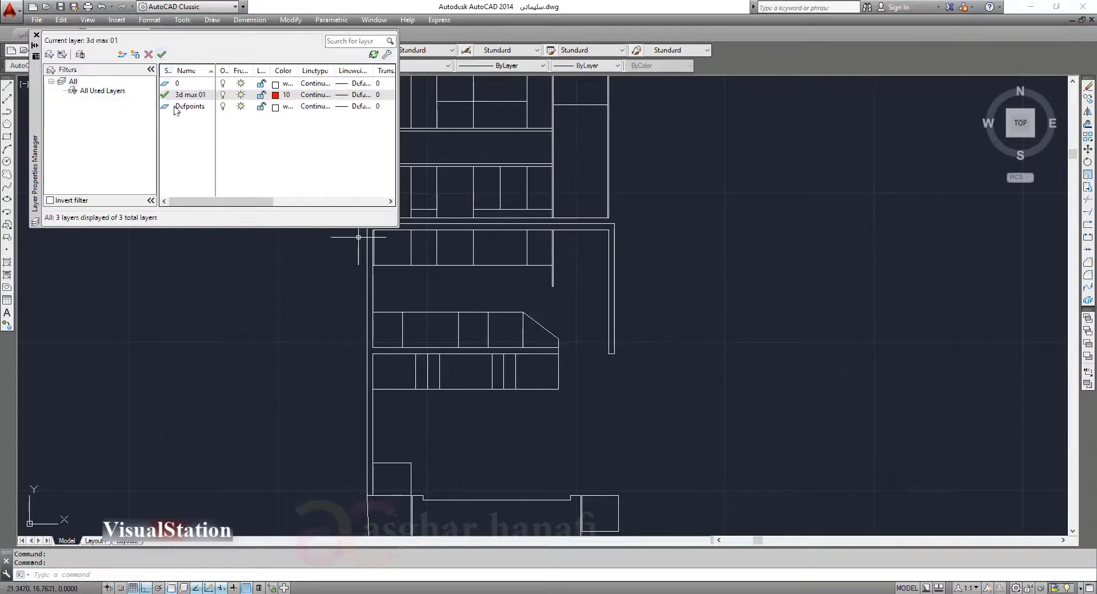
left_click(36, 36)
Start the Boundary command and pick inside the five compartments of the plan's upper cabinet row.
scroll(436, 318, "down", 2)
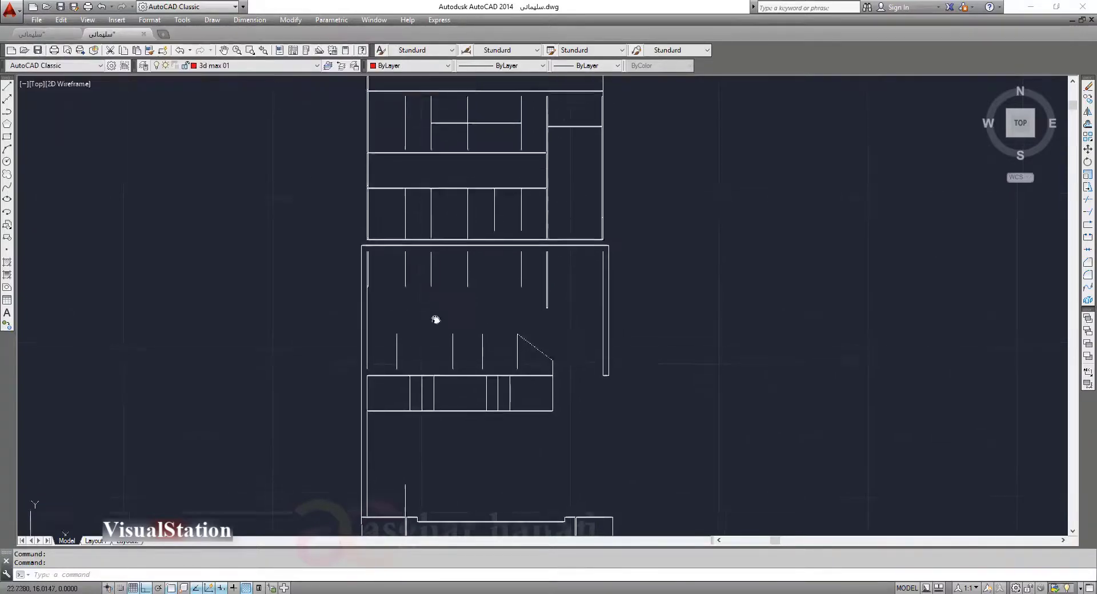
scroll(434, 337, "up", 4)
middle_click_drag(425, 314, 419, 237)
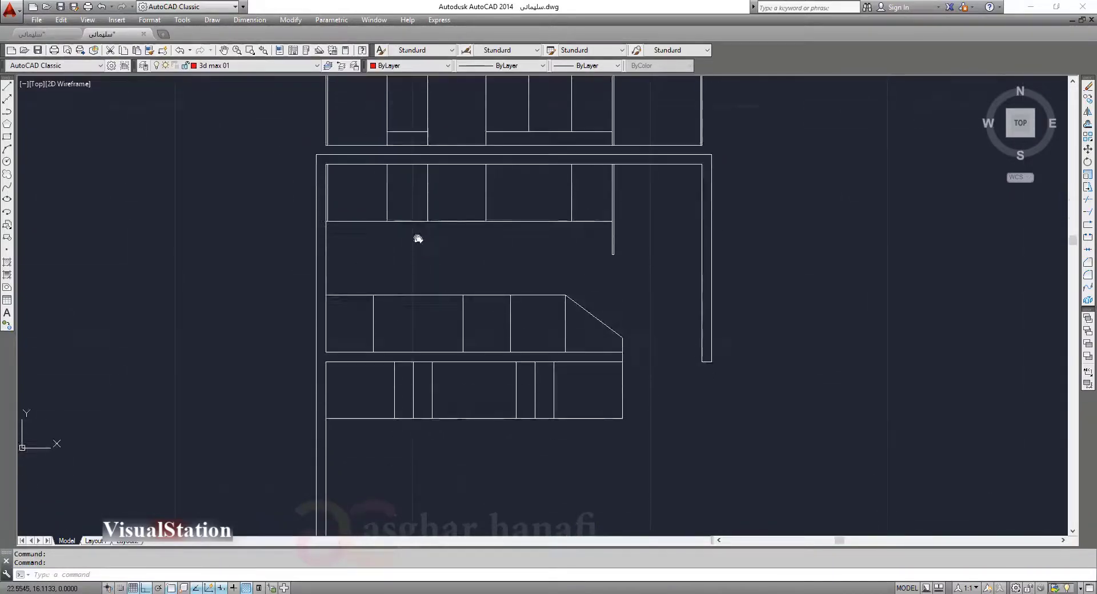
type("bo")
key("Return")
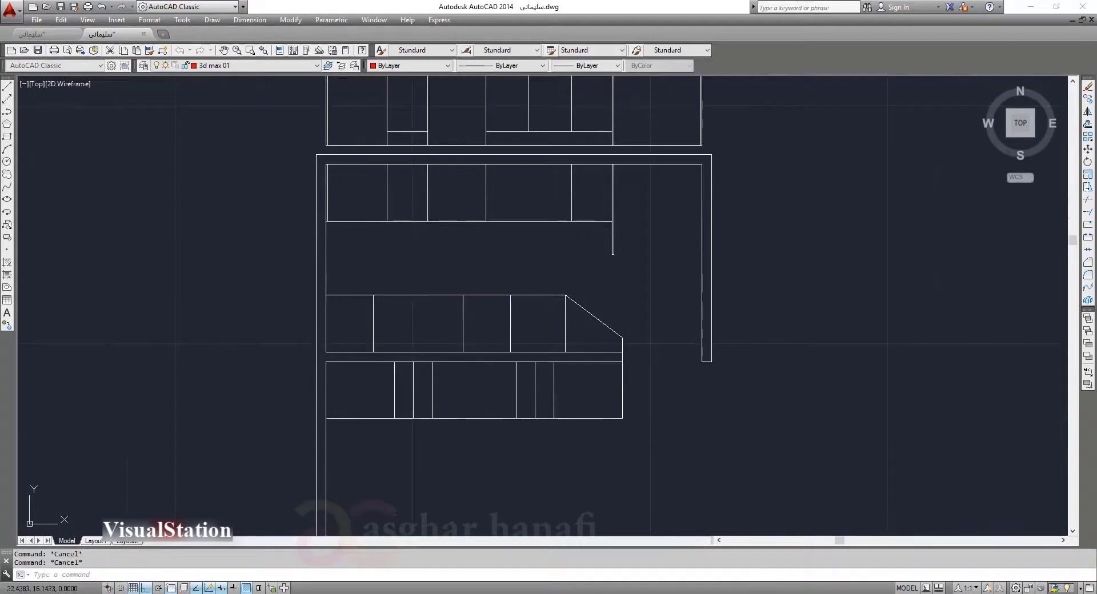
key("Return")
left_click(373, 203)
left_click(410, 198)
left_click(452, 194)
left_click(548, 192)
left_click(592, 194)
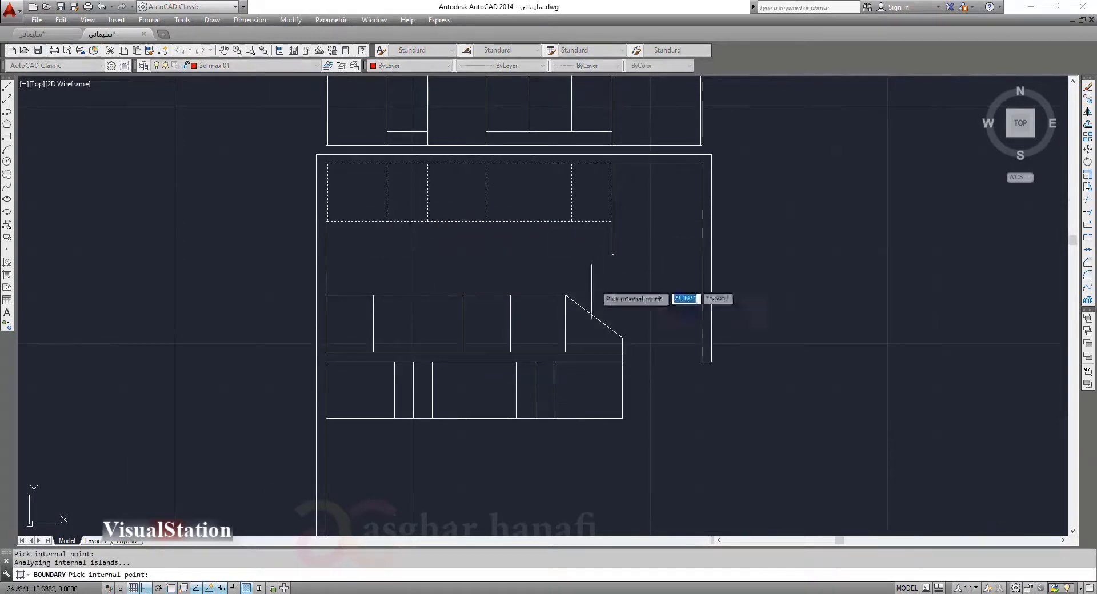
Add the five compartments of the middle row with the chamfered end to the boundary selection.
left_click(588, 329)
left_click(537, 325)
left_click(483, 326)
left_click(419, 326)
left_click(346, 324)
Add the seven compartments of the plan's lower row and generate boundary polylines for all picked areas.
left_click(368, 384)
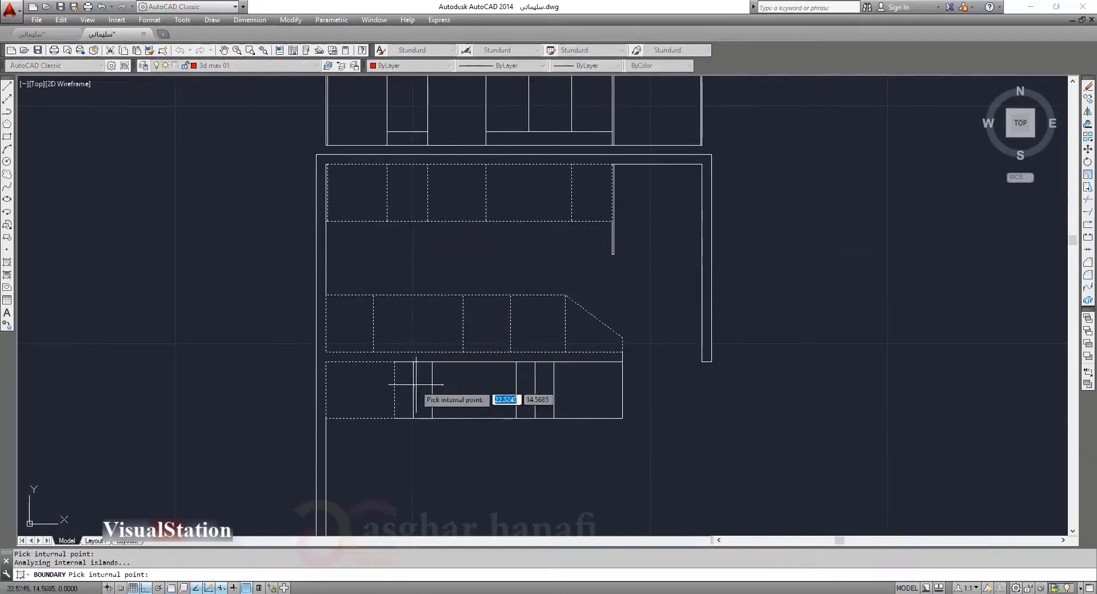
left_click(406, 384)
left_click(423, 385)
left_click(480, 385)
left_click(522, 385)
left_click(540, 381)
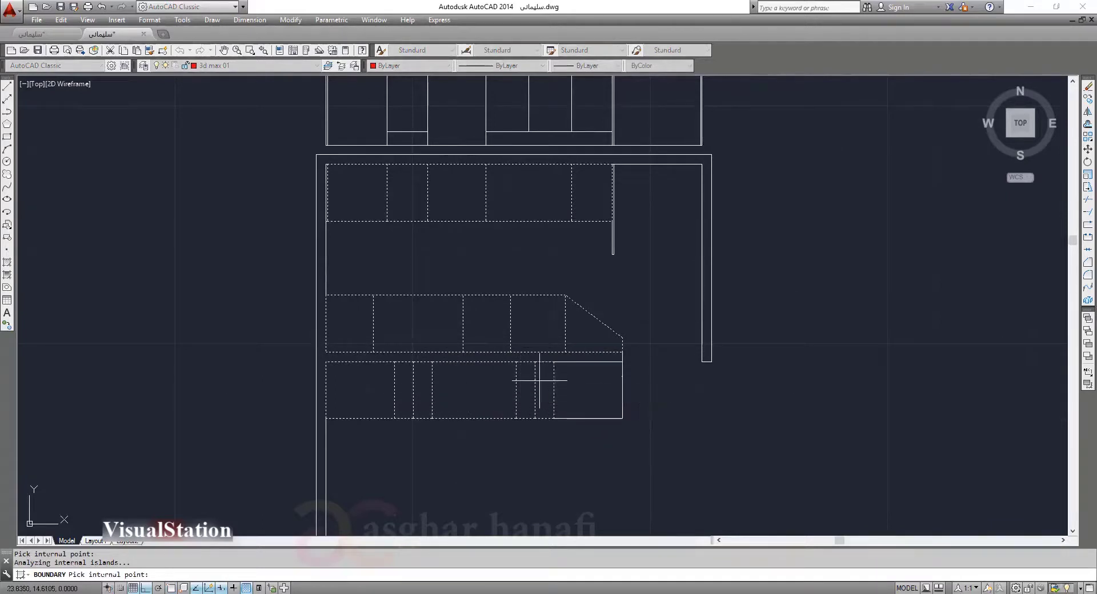
left_click(573, 380)
key("Return")
Create a boundary polyline for the thin vertical panel at the right end of the upper cabinet row.
key("Return")
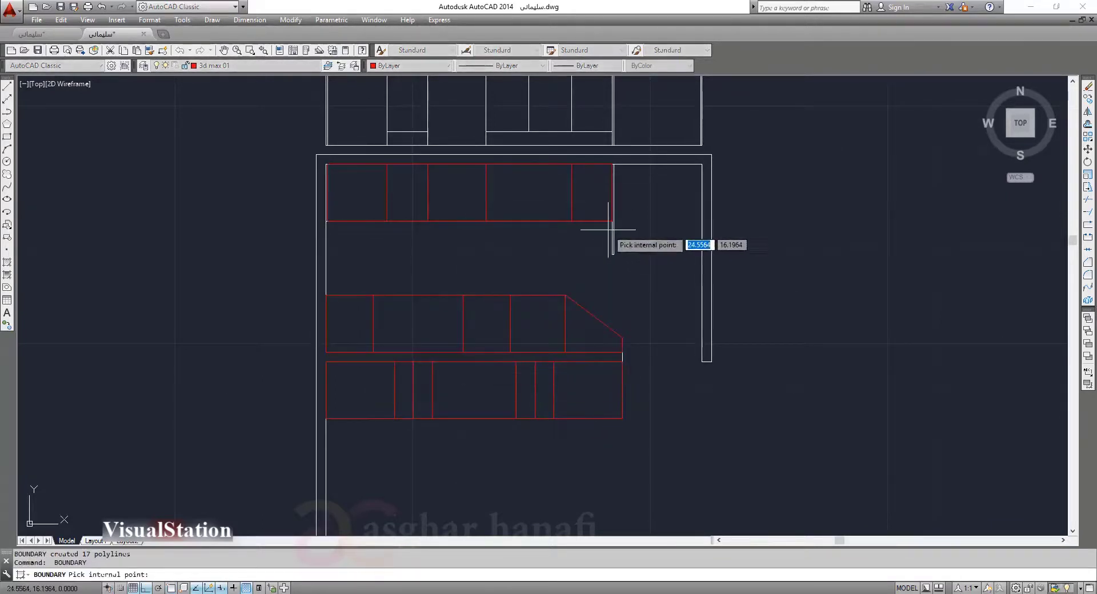
left_click(614, 235)
key("Return")
key("Return")
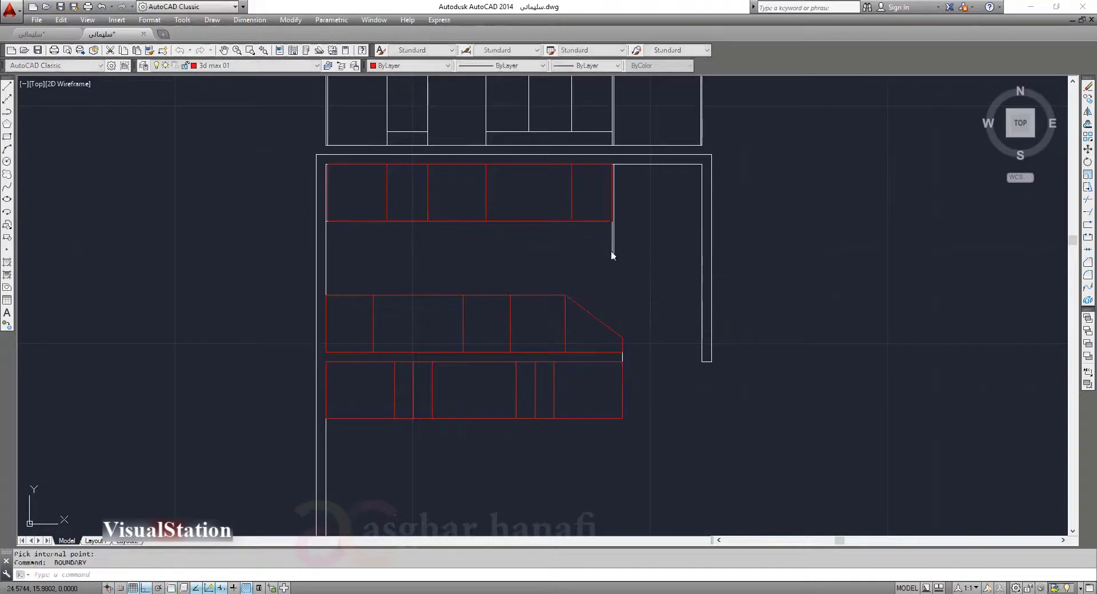
key("Return")
mouse_move(626, 161)
middle_mouse_down()
mouse_move(610, 237)
mouse_move(608, 172)
middle_mouse_up()
scroll(610, 246, "up", 6)
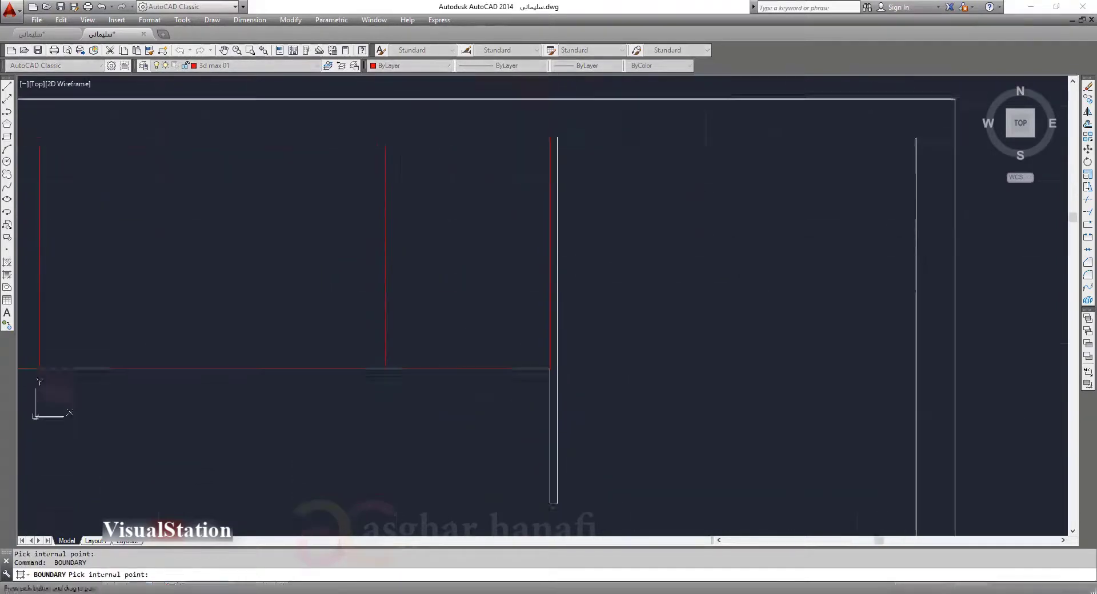
left_click(553, 282)
key("Return")
Try to create a boundary polyline of the outer wall from a point inside its left leg.
scroll(543, 311, "down", 4)
middle_click_drag(540, 306, 622, 271)
scroll(623, 270, "down", 3)
middle_click_drag(480, 323, 495, 274)
key("Return")
key("Return")
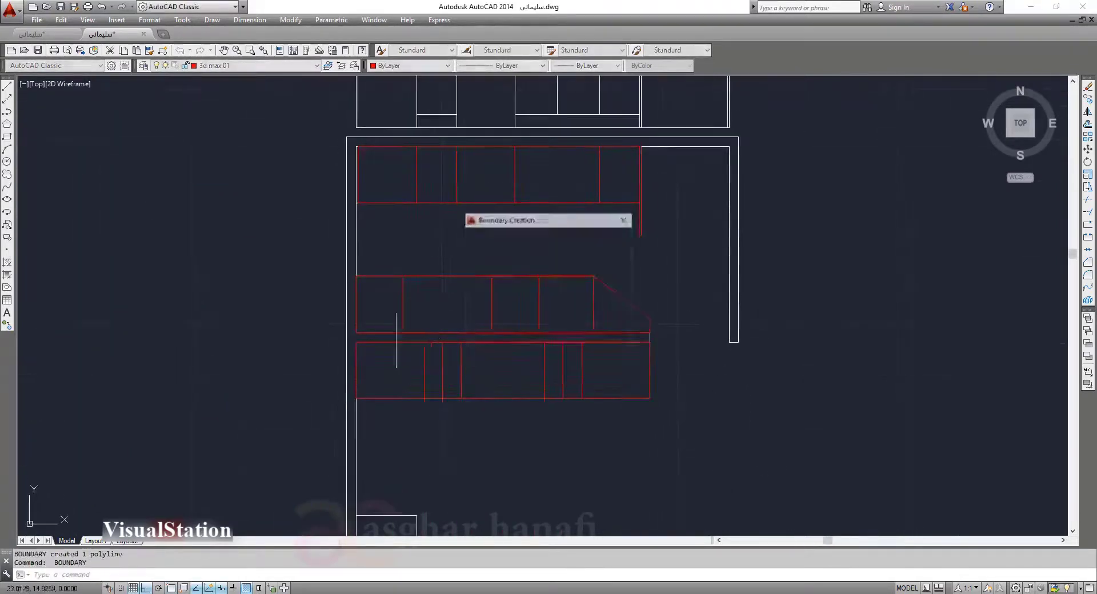
left_click(350, 336)
key("Return")
middle_click_drag(423, 354, 428, 321)
scroll(427, 321, "down", 2)
key("Return")
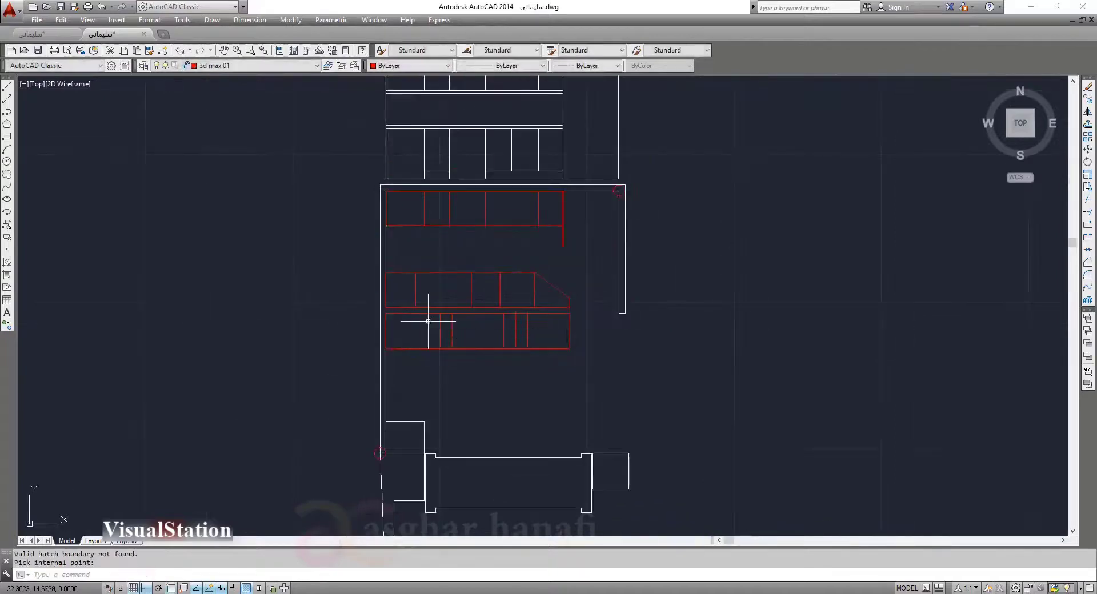
Create a boundary polyline around the outer wall that encloses the cabinet rows.
key("Return")
key("Return")
left_click(383, 303)
key("Return")
Try to create a boundary from inside the column and tapered wall at the plan's lower left.
middle_click_drag(563, 383, 544, 278)
key("Return")
key("Return")
middle_click_drag(389, 374, 385, 295)
left_click(384, 294)
key("Return")
key("Return")
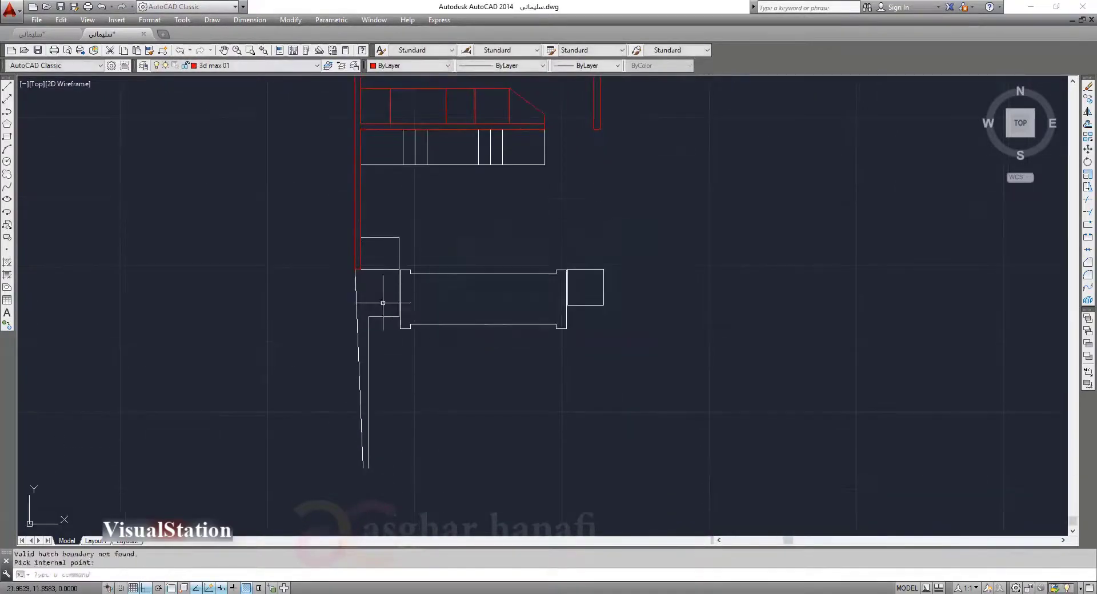
key("Return")
key("Return")
left_click(385, 293)
key("Return")
scroll(371, 483, "up", 4)
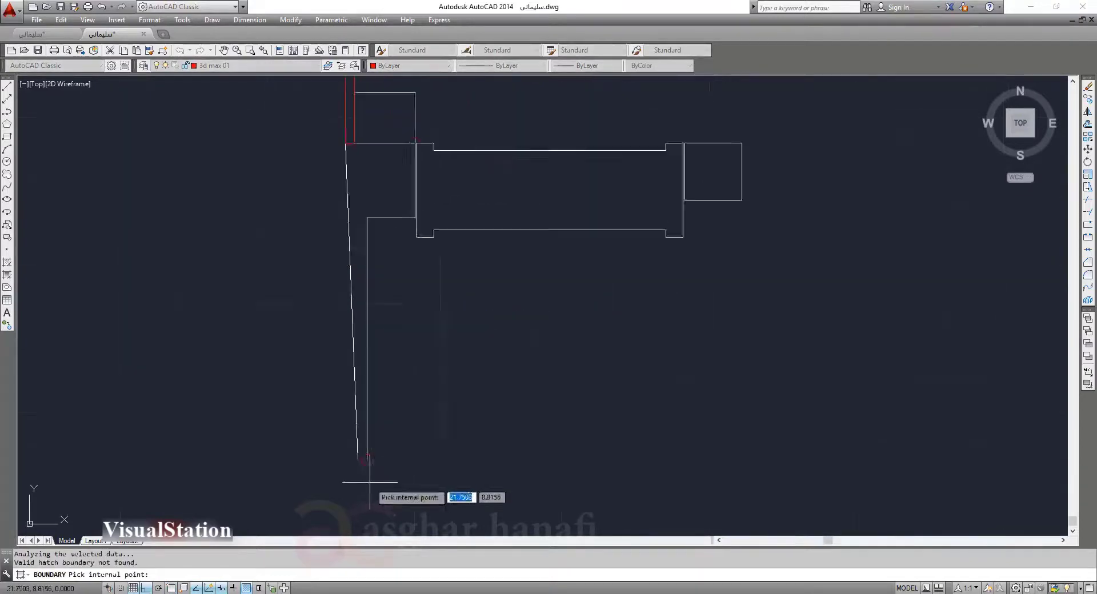
key("Escape")
Draw a short line closing the lower end of the tapered wall and use Match Properties from the wall line.
type("l")
key("Return")
left_click(364, 445)
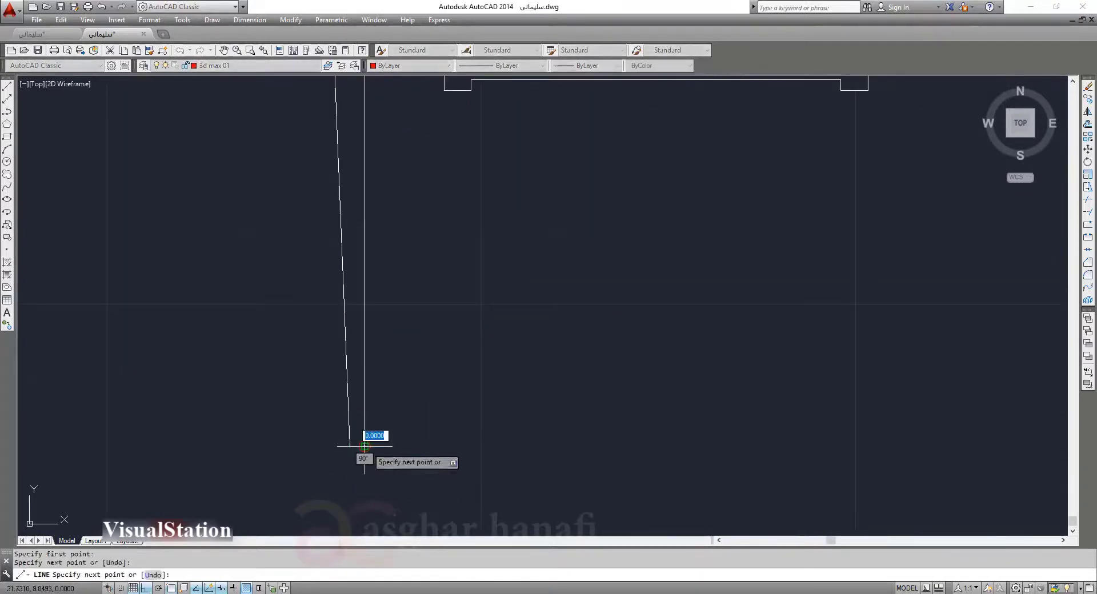
key("Escape")
key("Escape")
type("Ma")
key("Return")
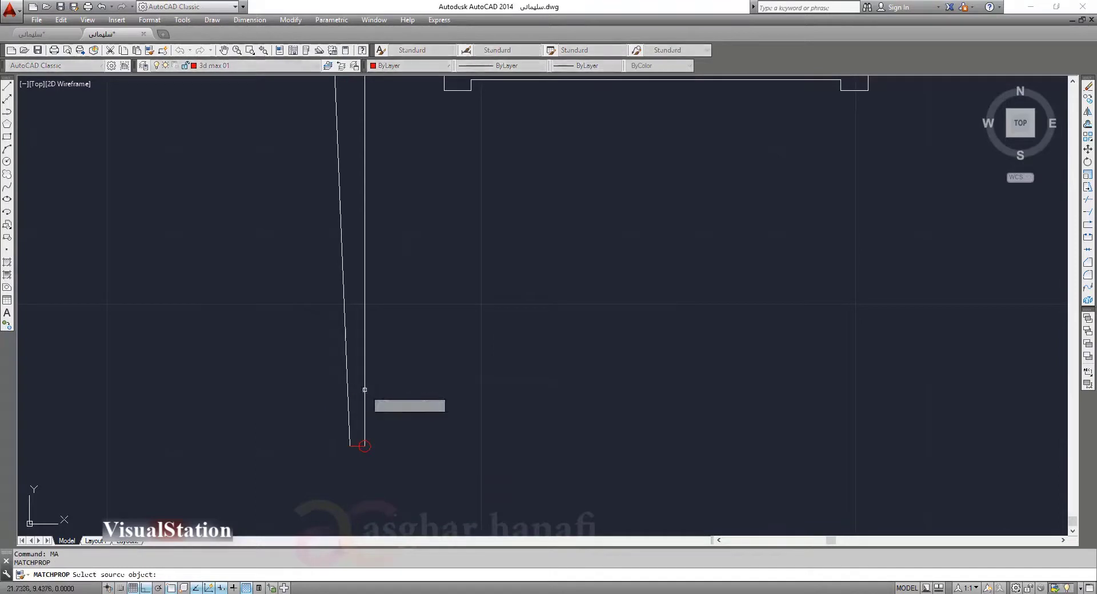
left_click(364, 434)
key("Escape")
Create a boundary polyline around the closed tapered wall and its column.
scroll(429, 421, "down", 4)
type("bo")
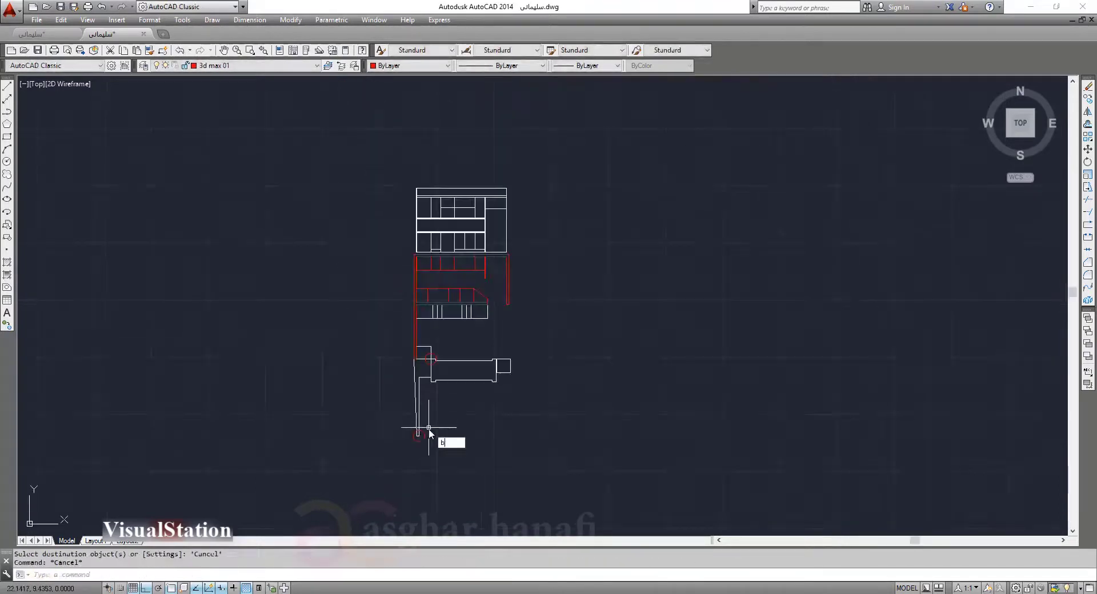
key("Return")
scroll(419, 358, "up", 3)
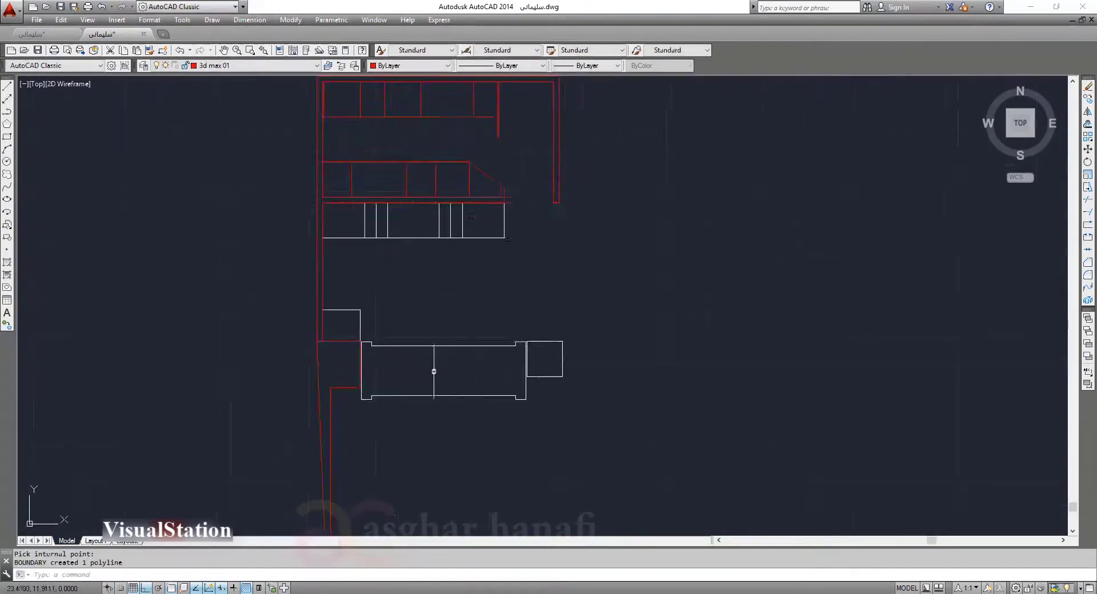
Create boundary polylines for the wide central element, the square block on its right and the box above the left column.
left_click(435, 370)
key("Return")
key("Return")
key("Return")
left_click(540, 363)
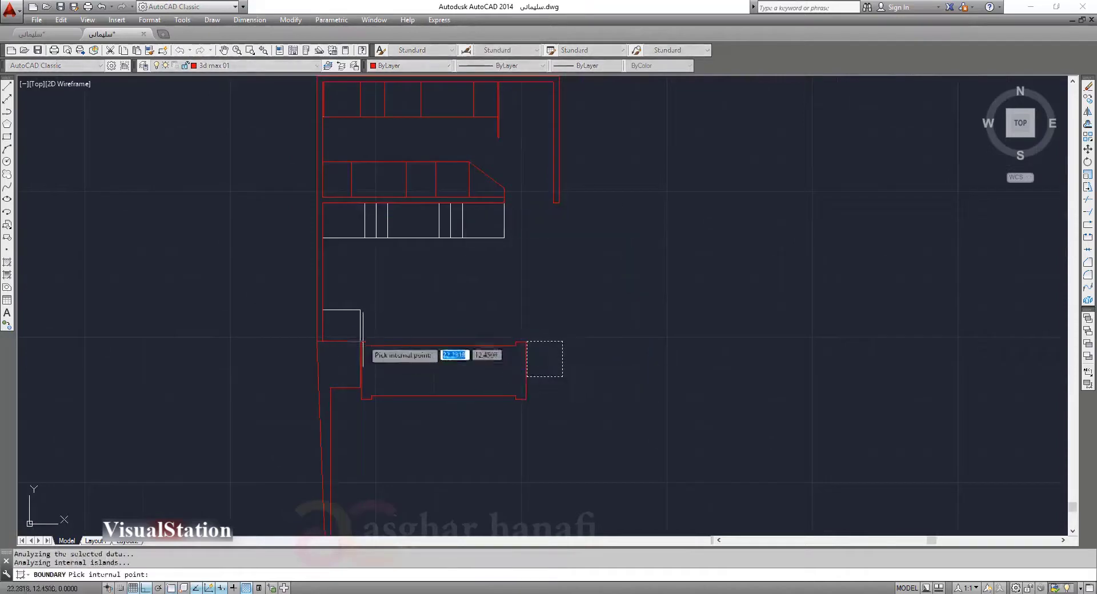
left_click(350, 329)
key("Return")
Inspect the plan's lower cabinet row for existing boundary polylines coinciding with the white lines.
middle_click_drag(426, 263, 434, 406)
left_click(404, 388)
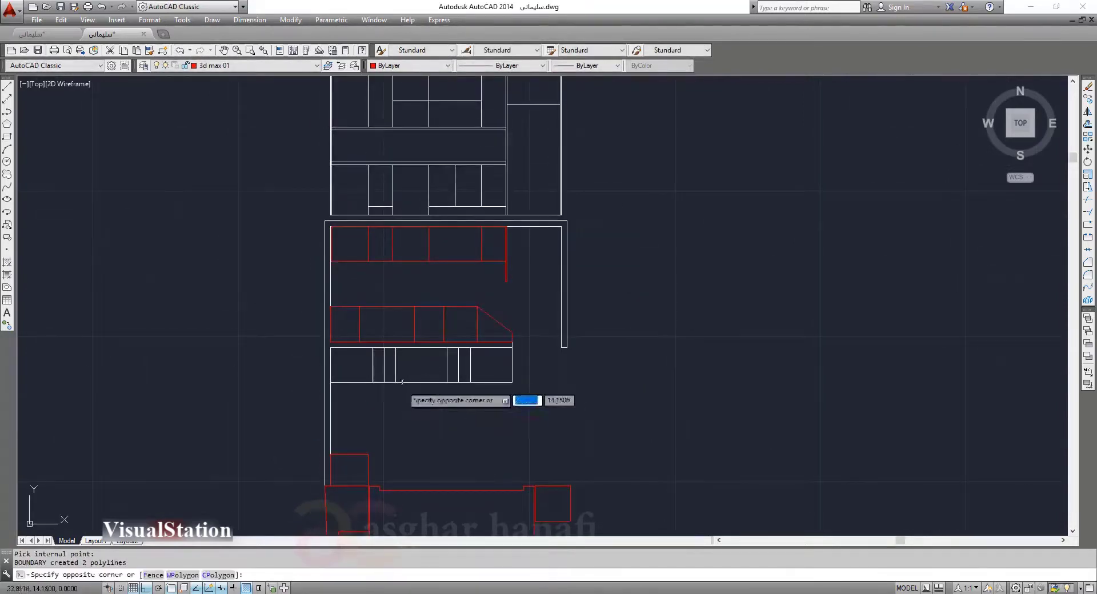
key("Escape")
key("Escape")
left_click(384, 366)
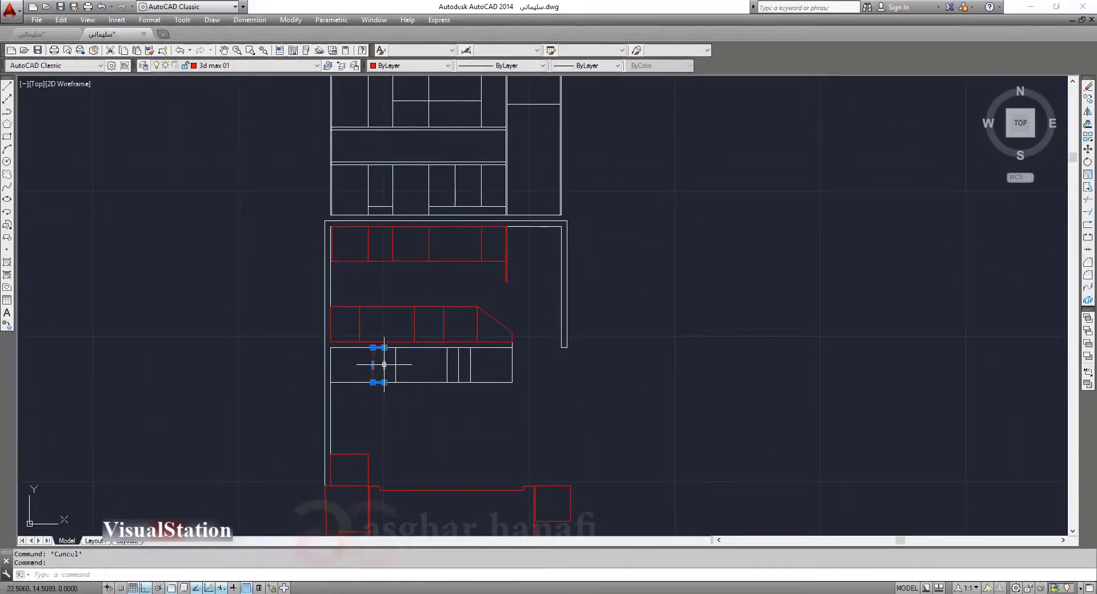
key("Escape")
middle_click_drag(503, 316, 499, 389)
left_click(559, 237)
key("Escape")
key("Escape")
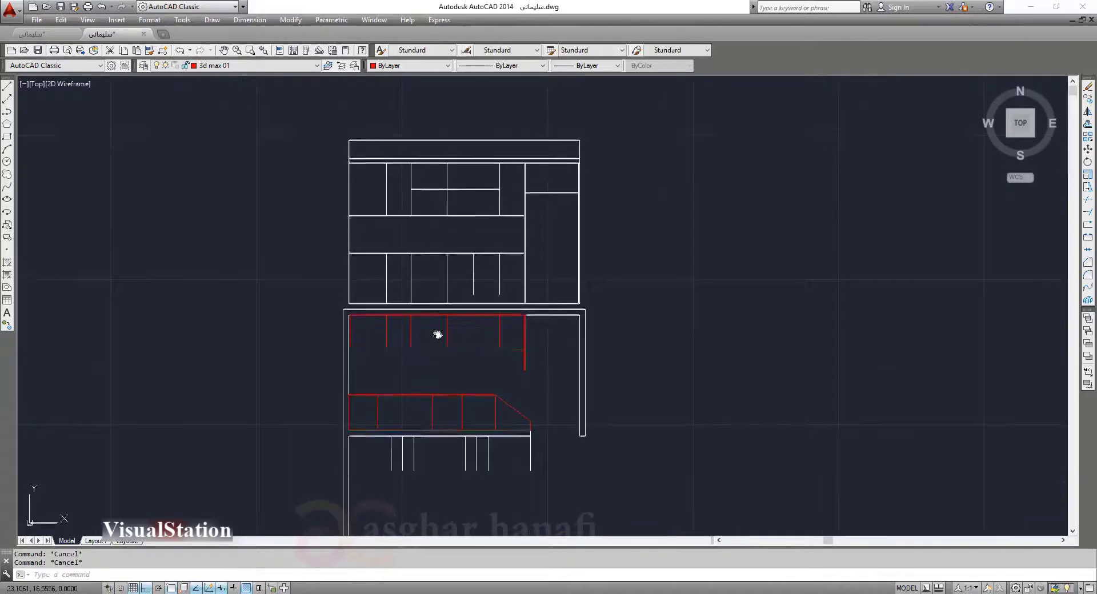
Start the Boundary command and pick inside the base-cabinet compartments of the elevation, leaving out the open gap.
scroll(436, 335, "up", 3)
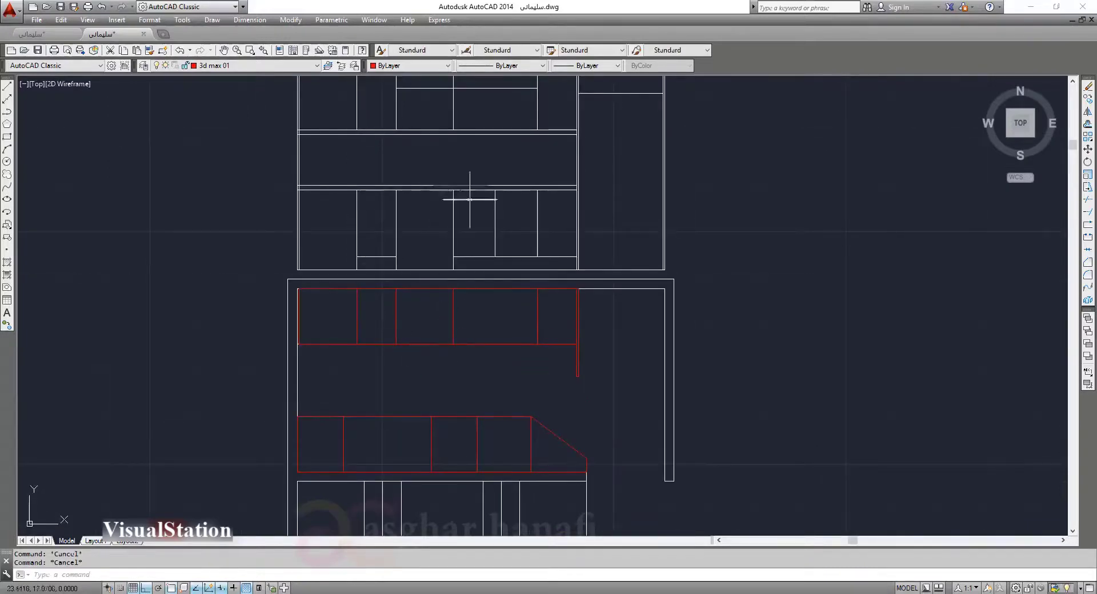
mouse_move(461, 207)
middle_mouse_down()
mouse_move(460, 244)
mouse_move(406, 258)
mouse_move(389, 277)
middle_mouse_up()
type("bo")
key("space")
key("space")
left_click(338, 286)
left_click(394, 285)
left_click(466, 288)
left_click(512, 293)
left_click(553, 294)
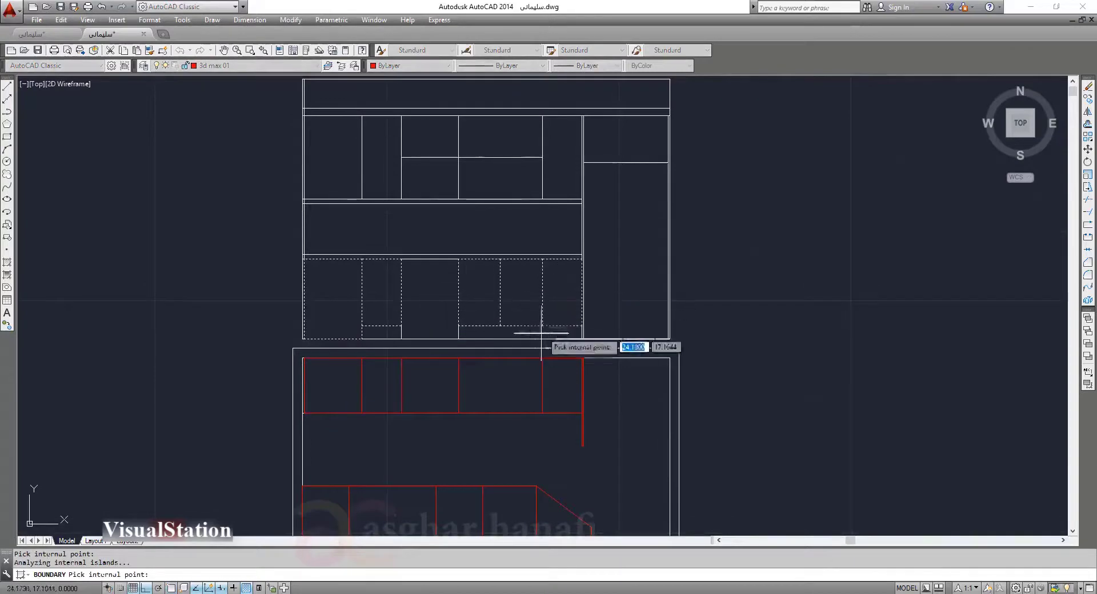
Add the countertop strip and the thin strip under the wall cabinets, and generate the boundary polylines.
left_click(409, 257)
left_click(413, 213)
left_click(416, 201)
key("Return")
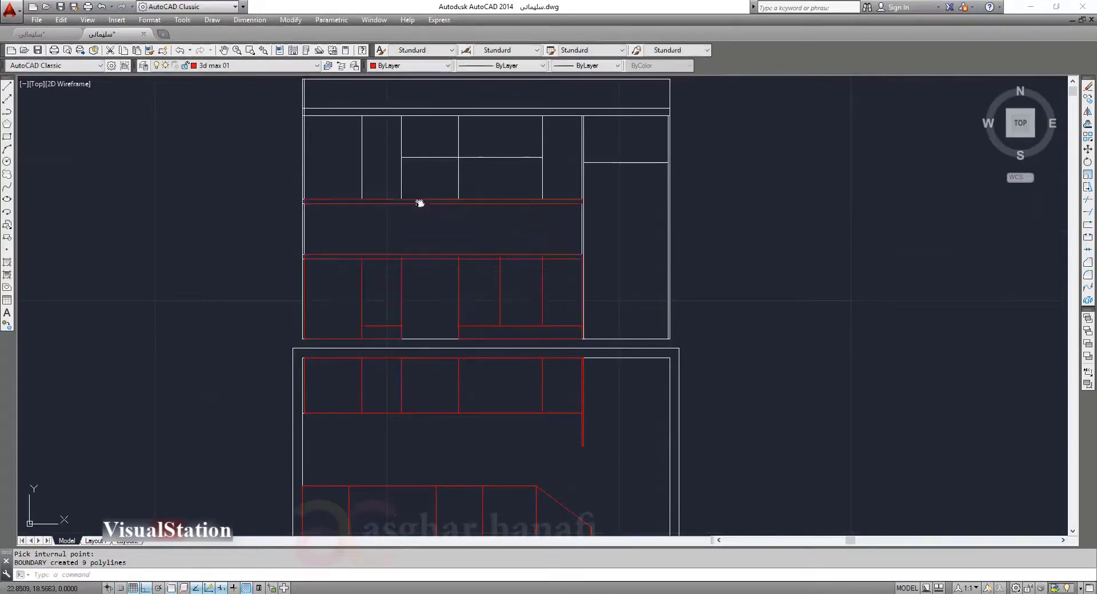
Create boundary polylines for the wall-cabinet compartments of the elevation, including the one above the tall right-hand opening.
middle_click_drag(420, 204, 423, 239)
key("Return")
key("Return")
left_click(357, 176)
left_click(390, 177)
left_click(424, 177)
left_click(427, 208)
left_click(474, 201)
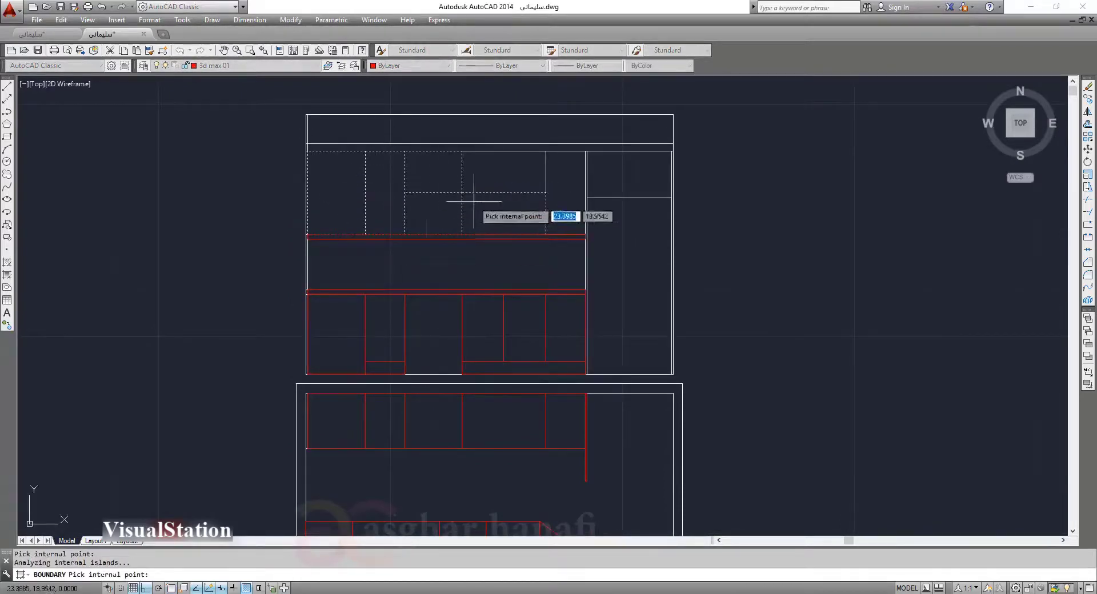
left_click(561, 181)
left_click(597, 176)
key("Return")
Create a boundary polyline for the tall thin divider panel between the cabinets and the right-hand opening.
key("Return")
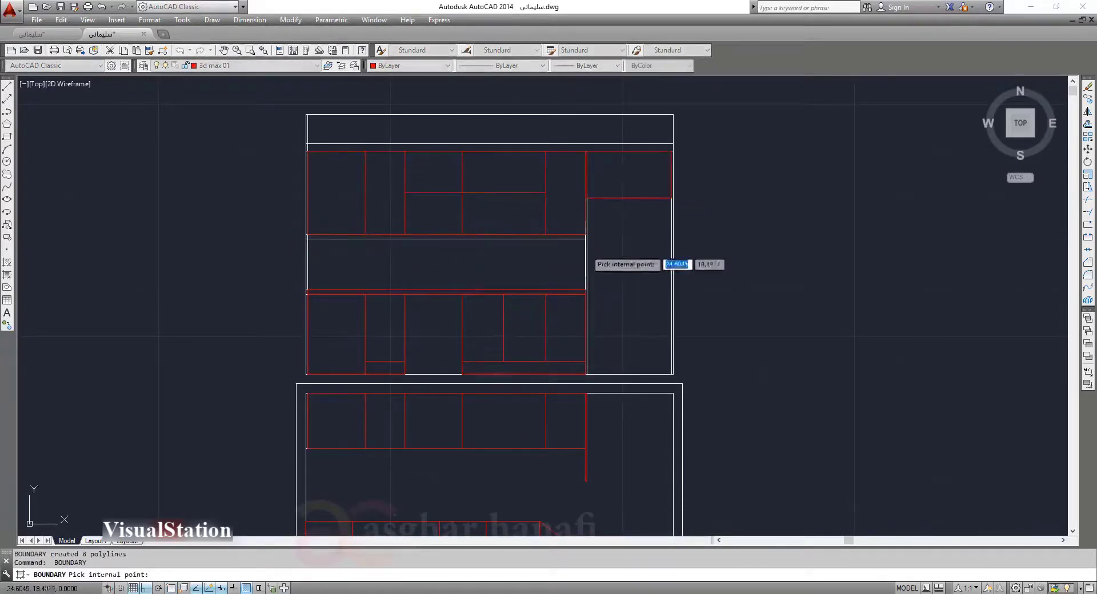
left_click(579, 258)
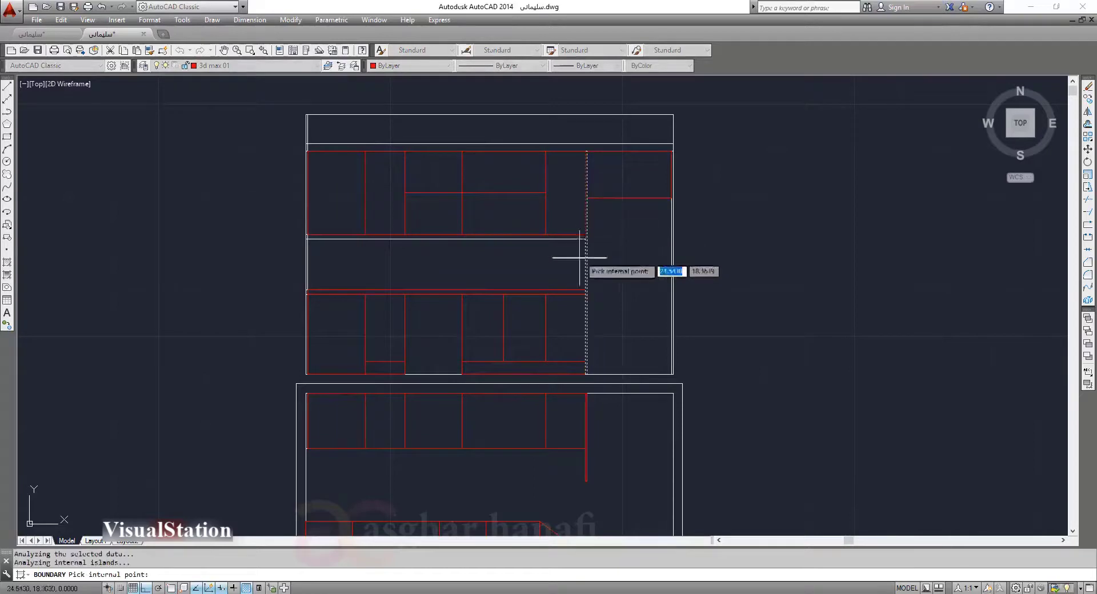
key("Return")
Create a boundary for the horizontal strip above the wall cabinets and the elevation's outer right side panel.
key("Return")
key("Return")
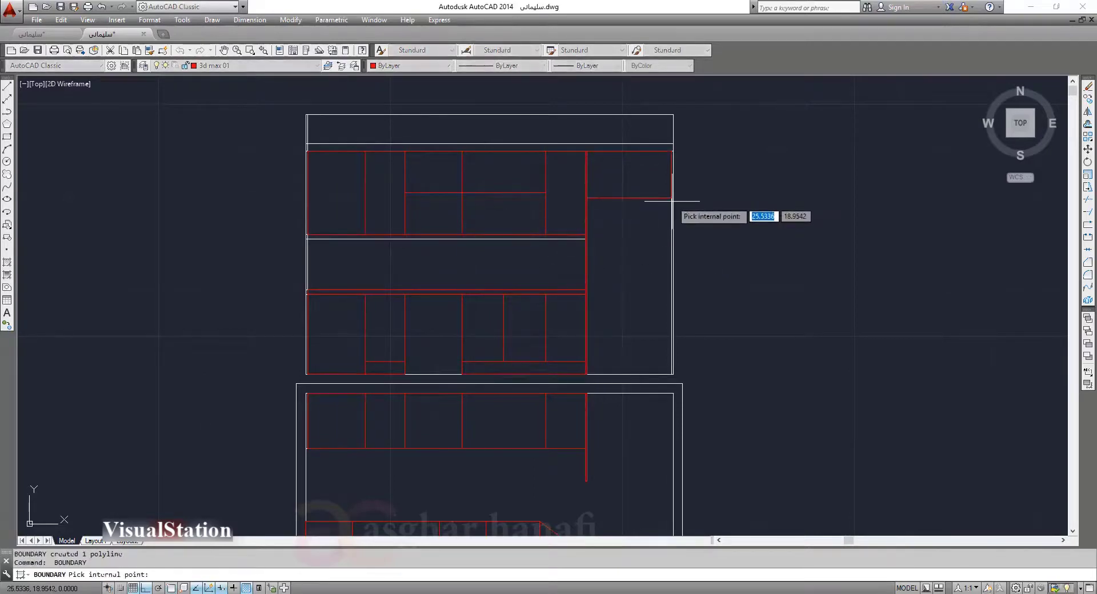
left_click(550, 147)
key("Return")
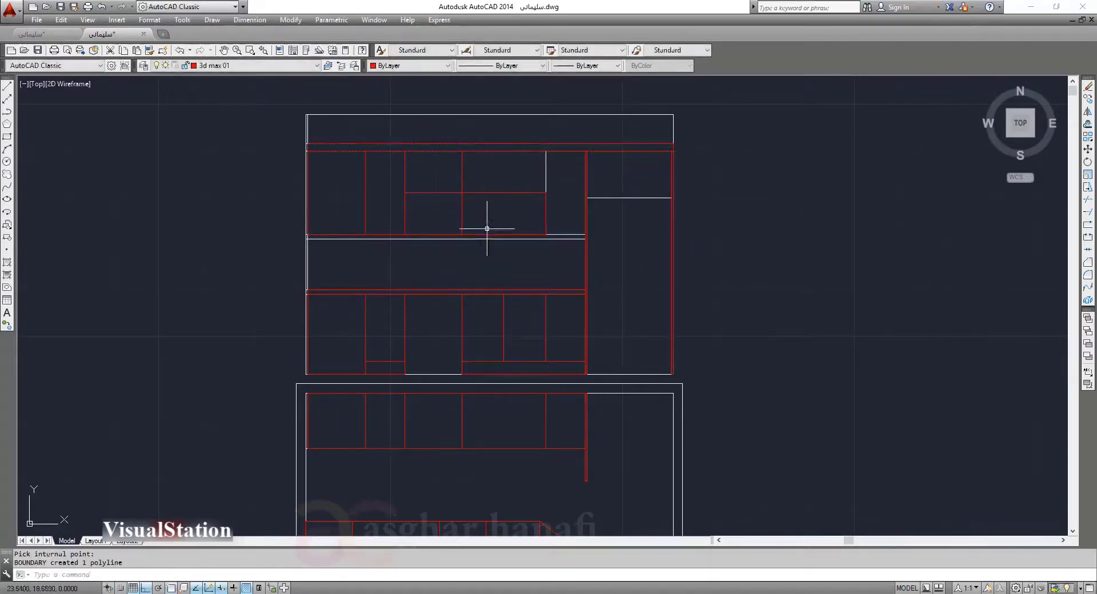
Set the drawing's insertion scale units to Meters and save the drawing.
scroll(501, 220, "down", 4)
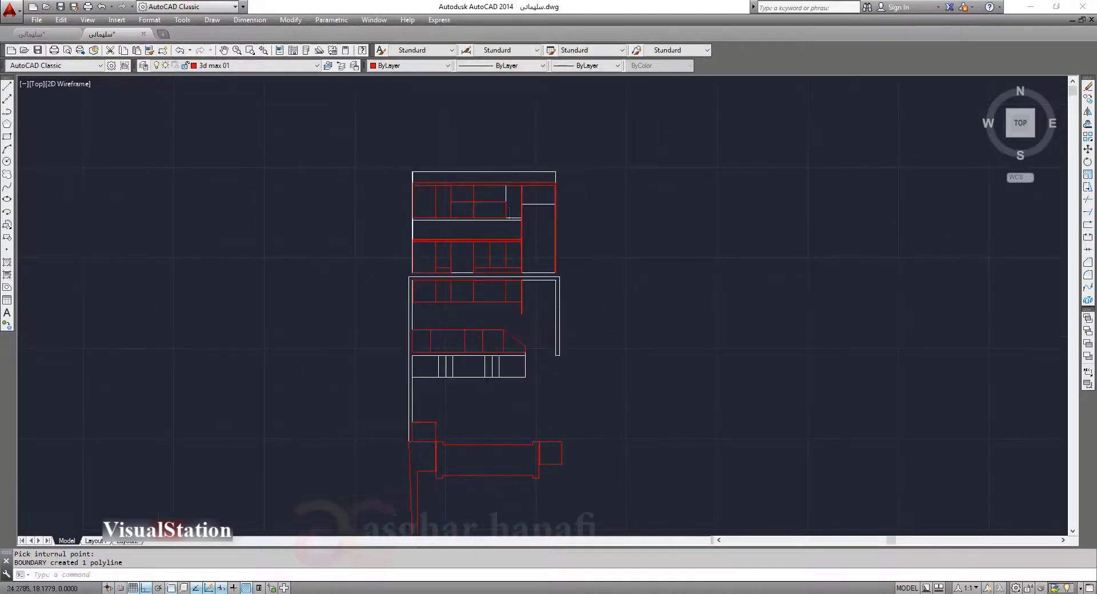
scroll(512, 234, "up", 4)
middle_click_drag(533, 241, 523, 201)
scroll(522, 202, "down", 2)
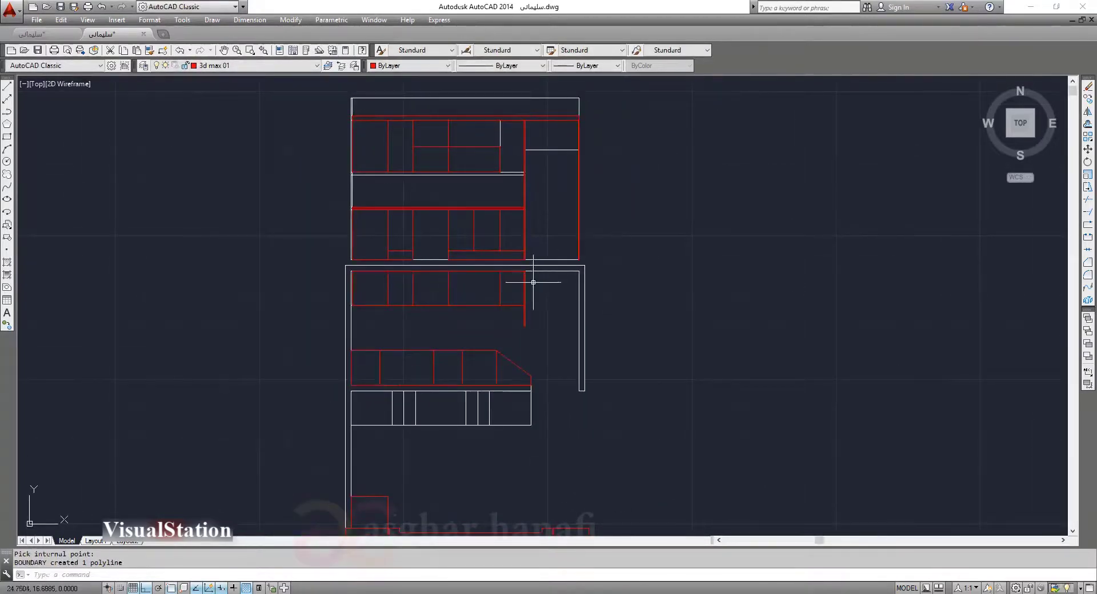
key("Escape")
key("Escape")
type("un")
key("Return")
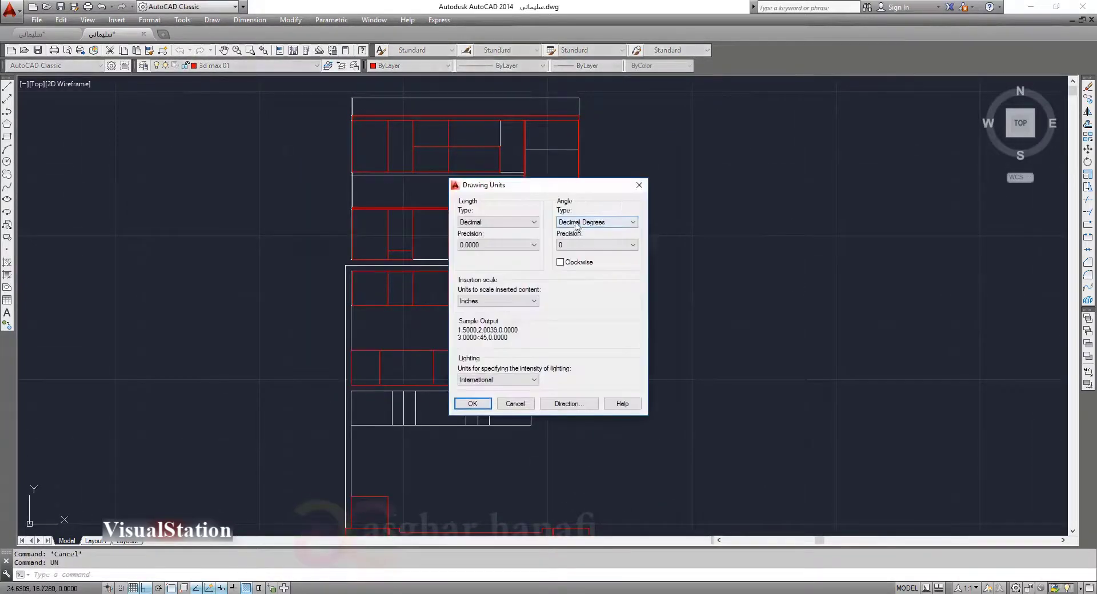
left_click(502, 222)
left_click(504, 228)
left_click(496, 298)
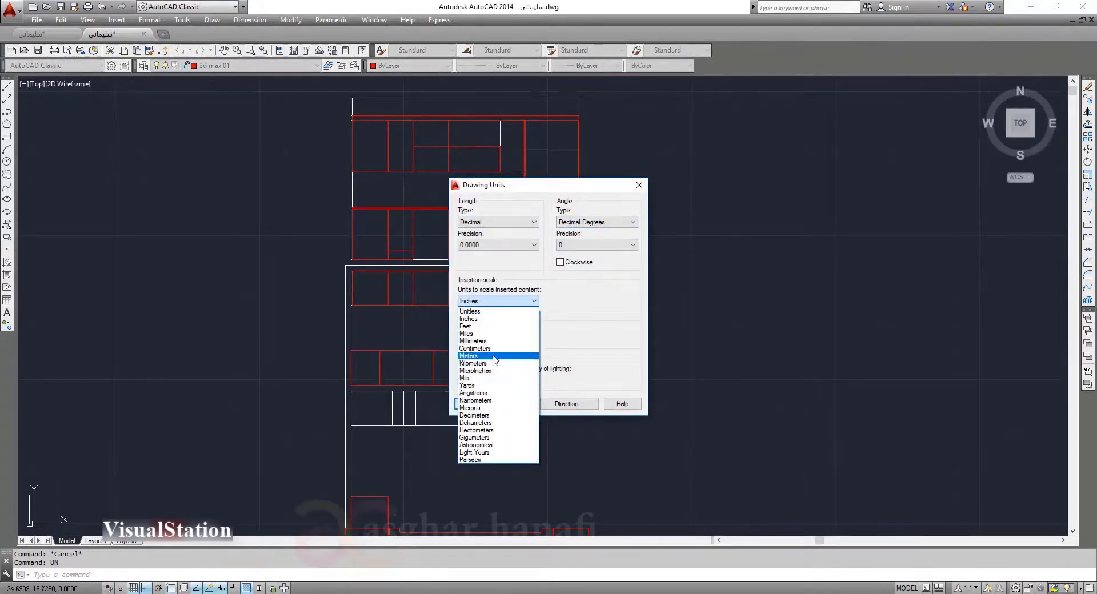
left_click(495, 358)
left_click(476, 404)
scroll(560, 337, "down", 2)
key("ctrl+s")
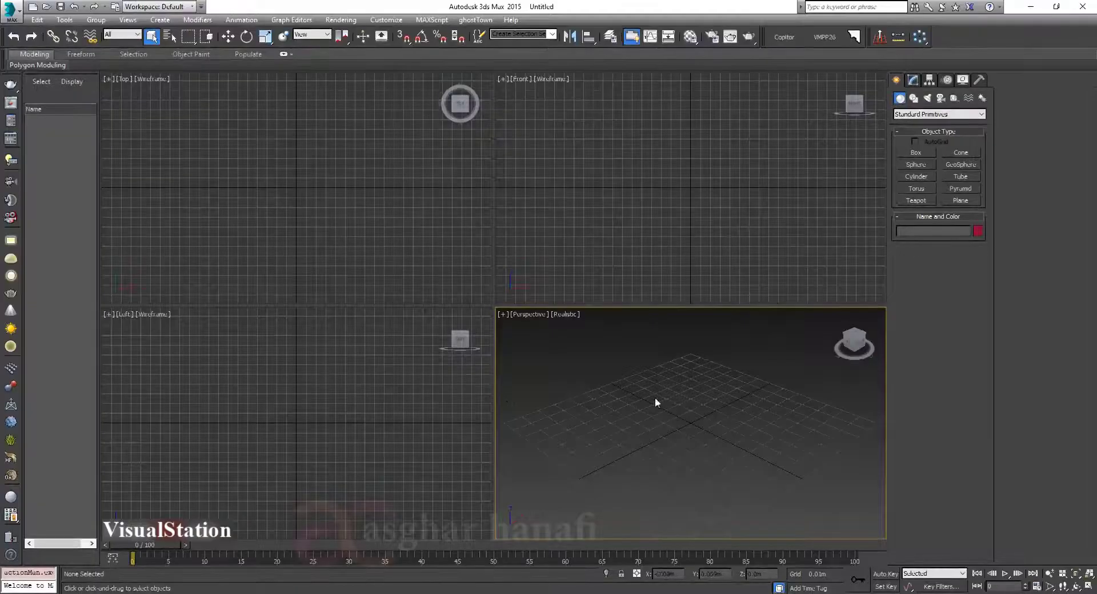
Switch to 3ds Max and choose the 47 KB DWG drawing for import.
left_click(10, 12)
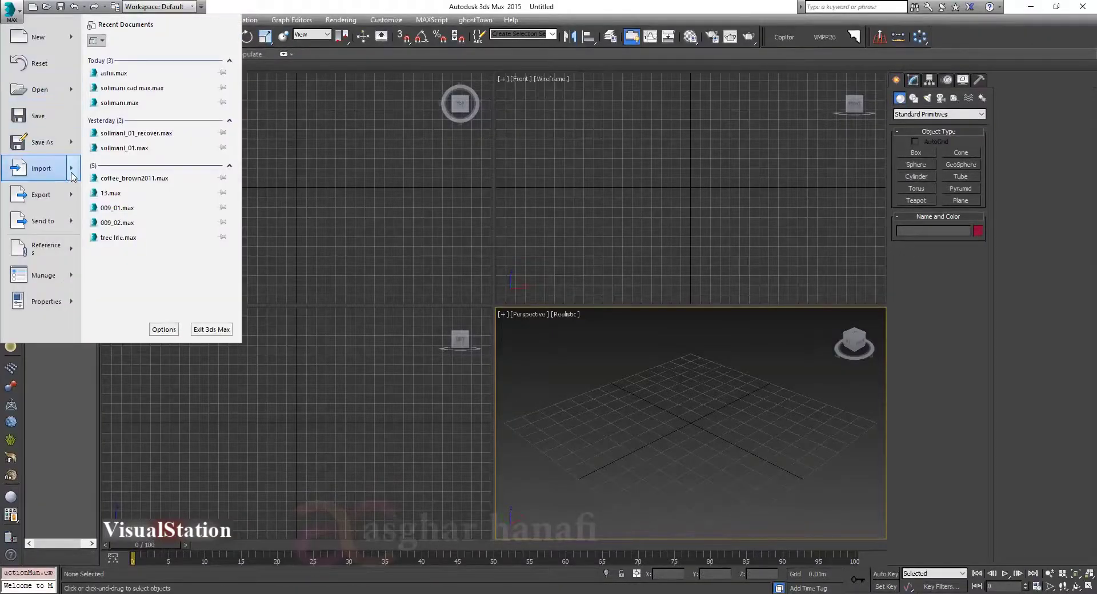
mouse_move(42, 169)
left_click(132, 54)
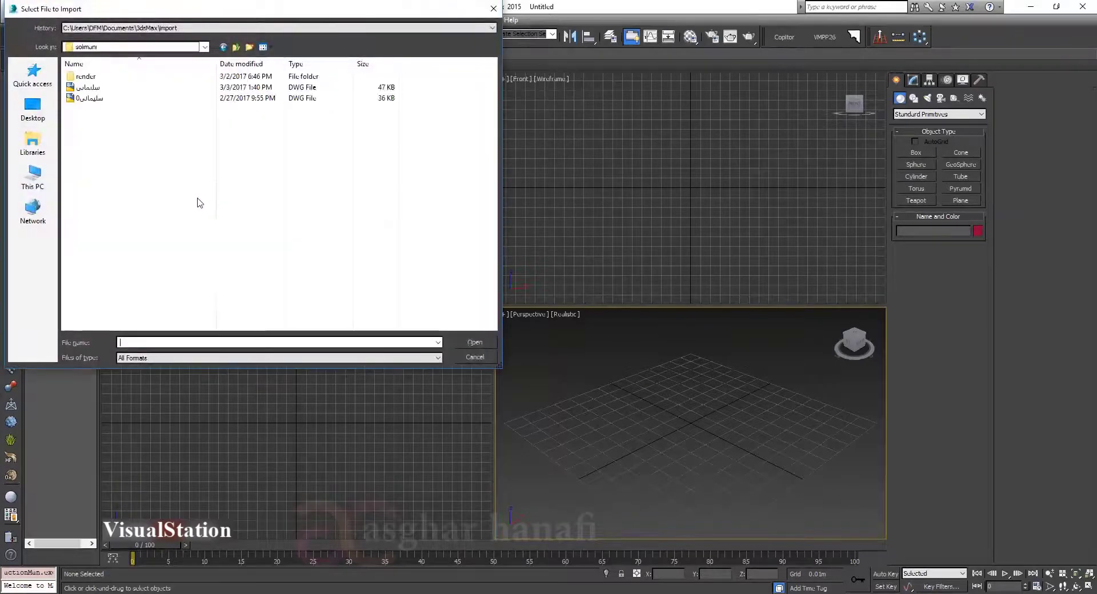
left_click(88, 99)
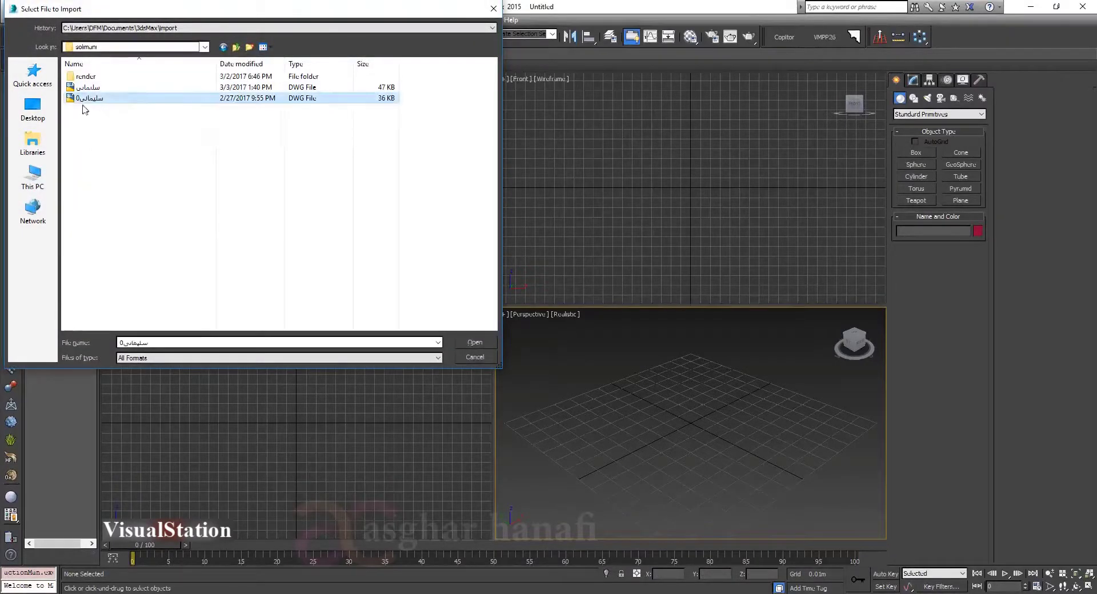
left_click(92, 87)
left_click(475, 342)
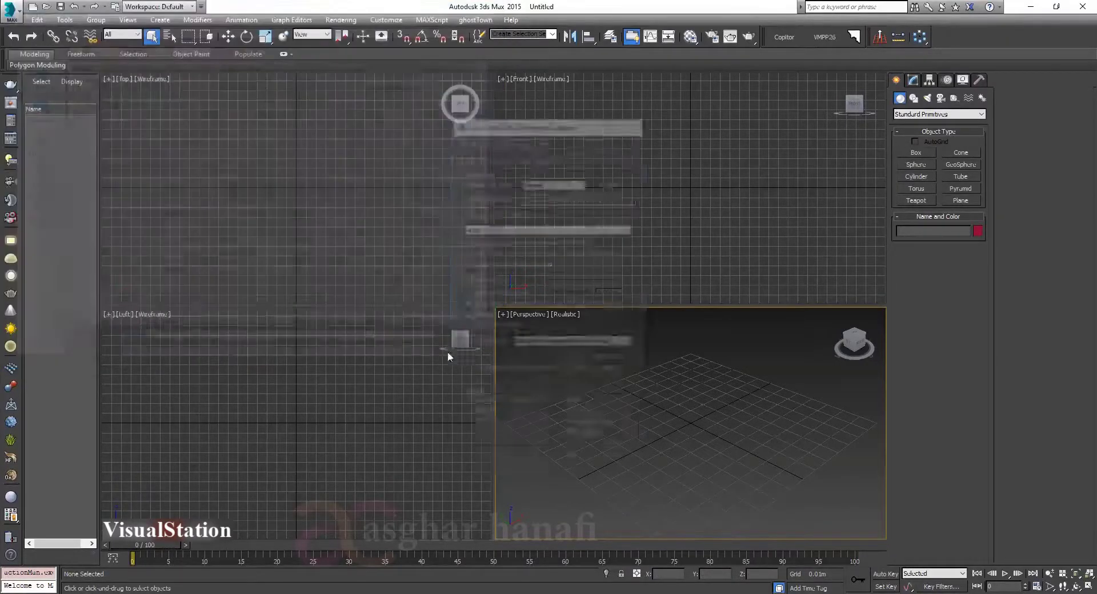
Import the drawing with incoming file units in Meters and only the 3d max 01 layer chosen.
left_click(502, 160)
left_click(478, 157)
left_click(551, 181)
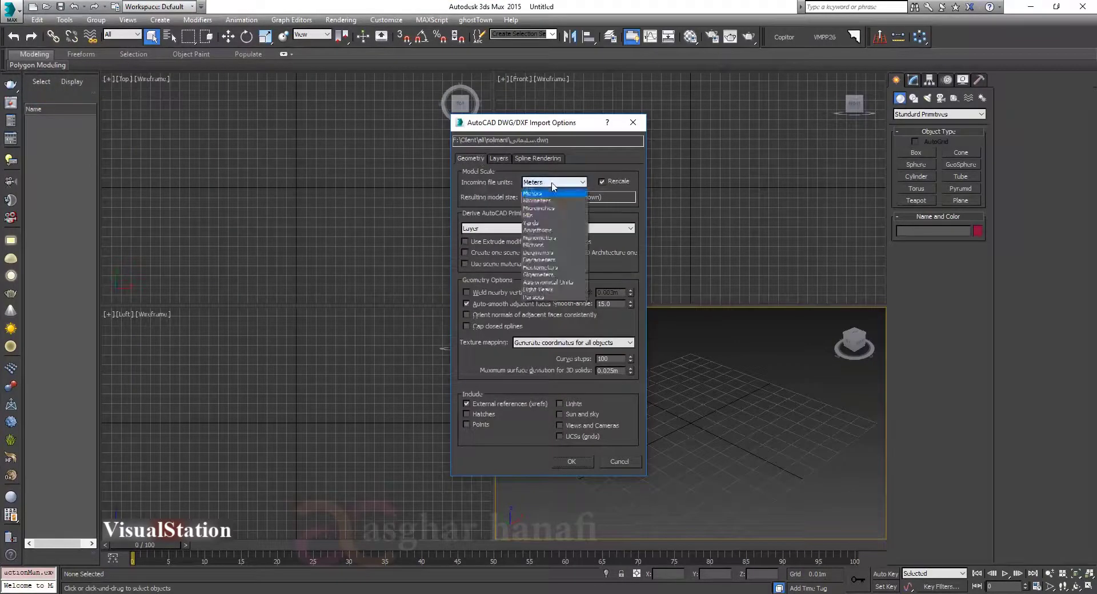
left_click(552, 182)
left_click(501, 160)
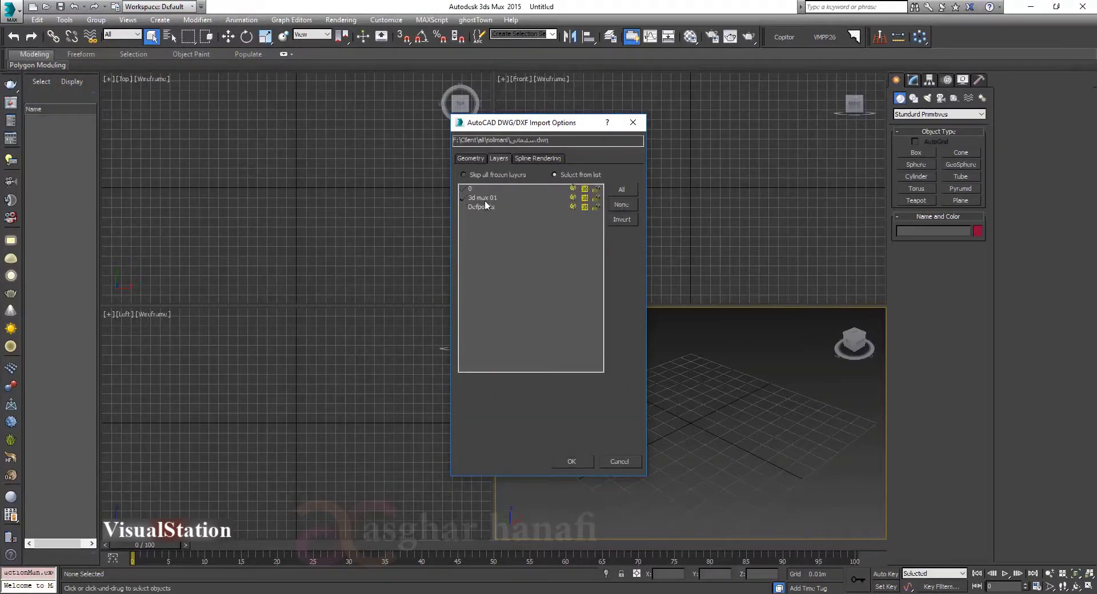
left_click(571, 461)
Detach the two wall outline splines from the imported linework as a separate shape.
key("alt+w")
middle_click_drag(629, 423, 470, 386, "alt")
scroll(497, 331, "up", 3)
left_click(630, 309)
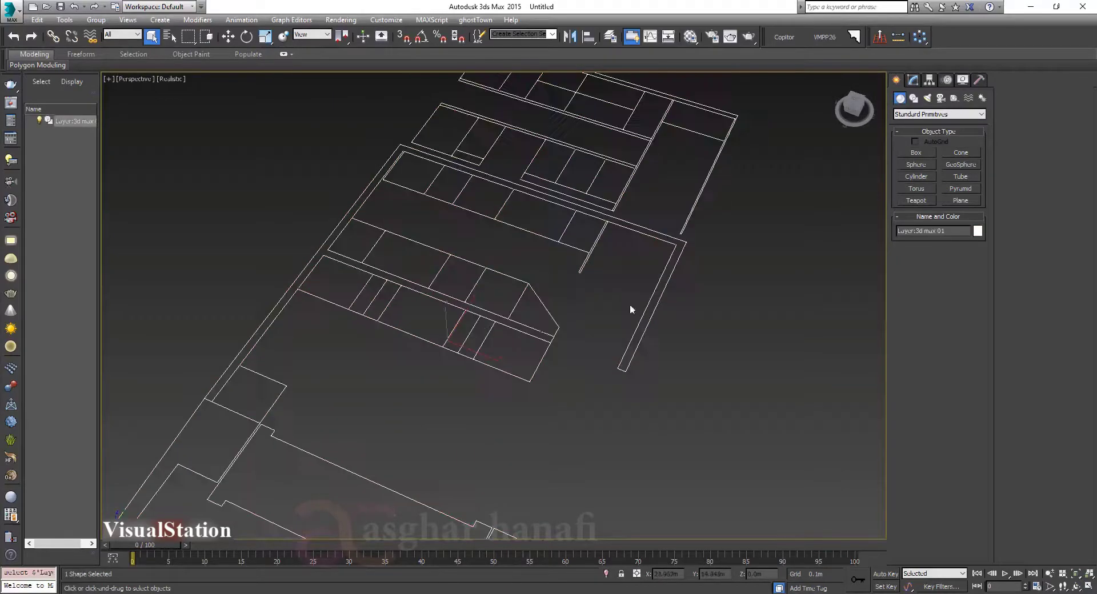
left_click(912, 84)
left_click(953, 285)
left_click(661, 295)
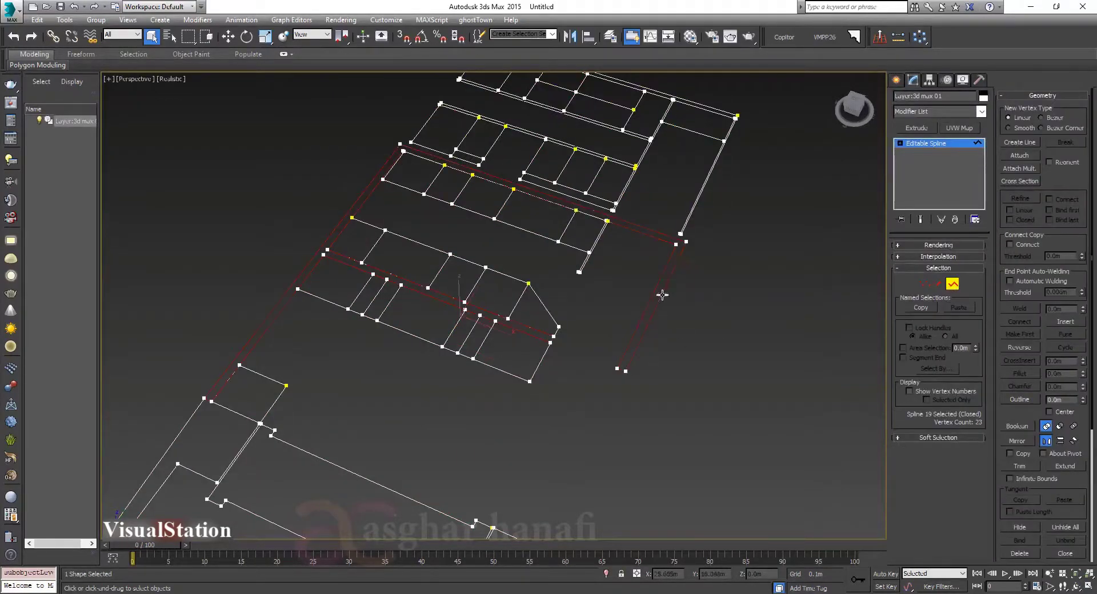
middle_click_drag(611, 323, 669, 304)
left_click(261, 388, "ctrl")
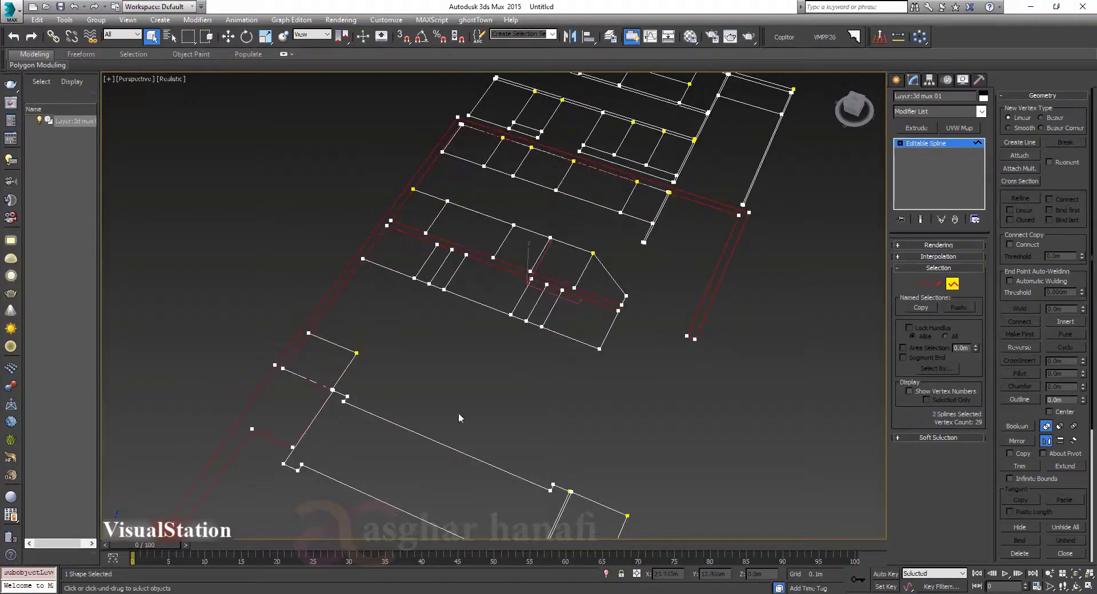
middle_click_drag(394, 420, 382, 368)
middle_click_drag(322, 352, 326, 379)
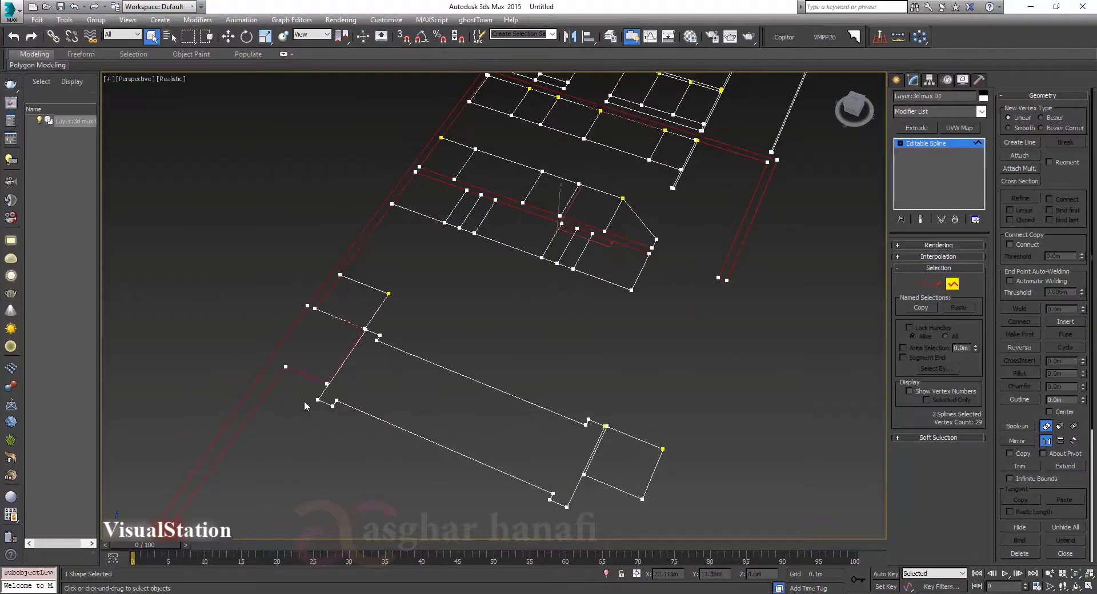
left_click(630, 437, "alt")
scroll(1066, 328, "down", 5)
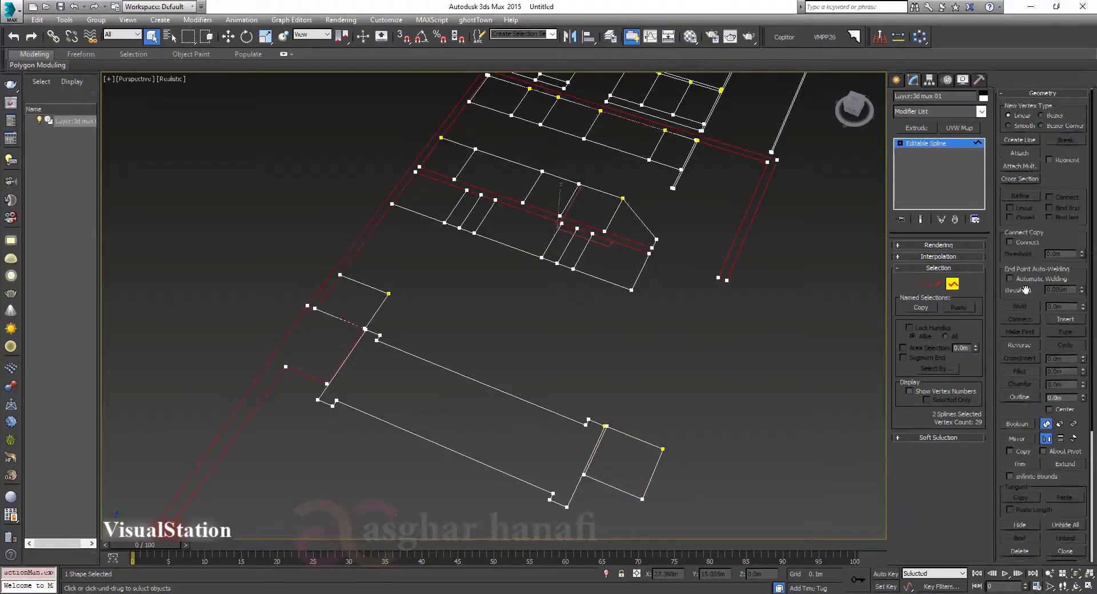
left_click(1019, 396)
key("Return")
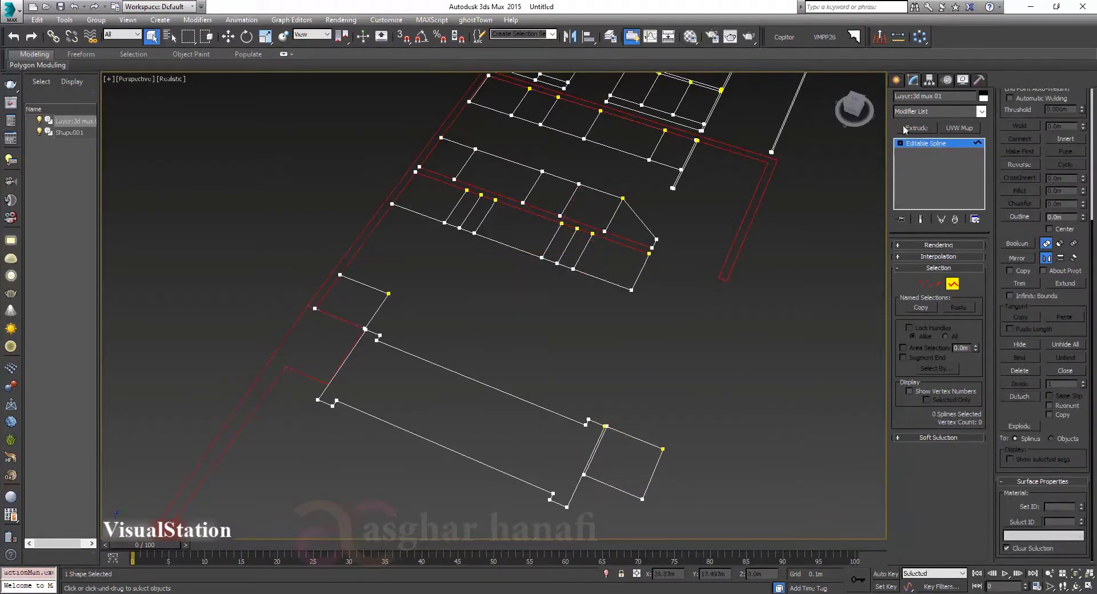
Extrude the detached wall outlines to a height of 2.7 m.
key("3")
left_click(254, 381)
left_click(253, 381)
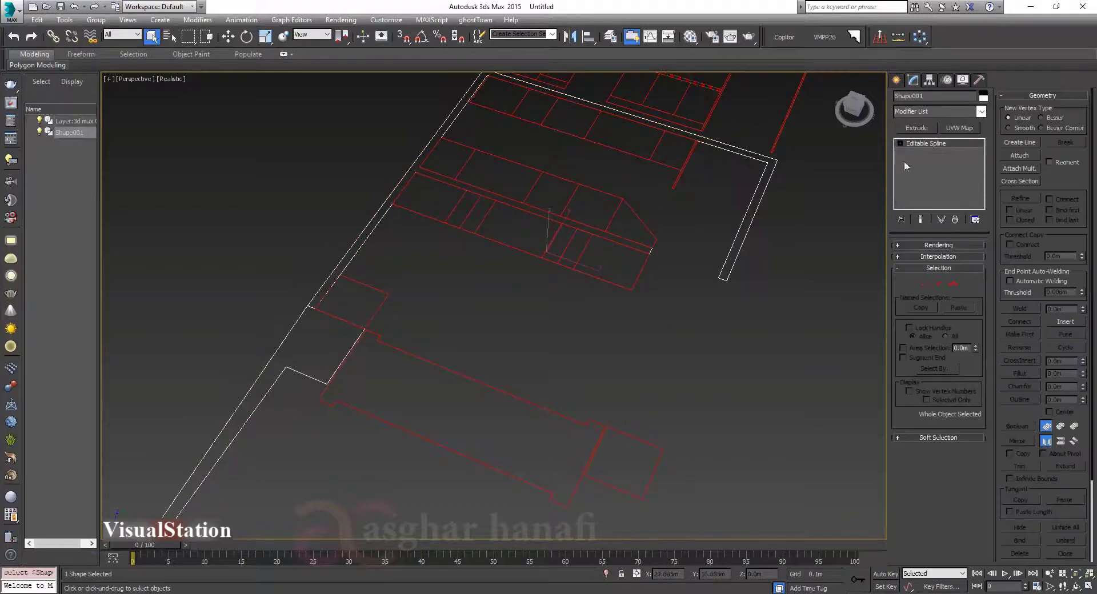
left_click(916, 127)
type("2.")
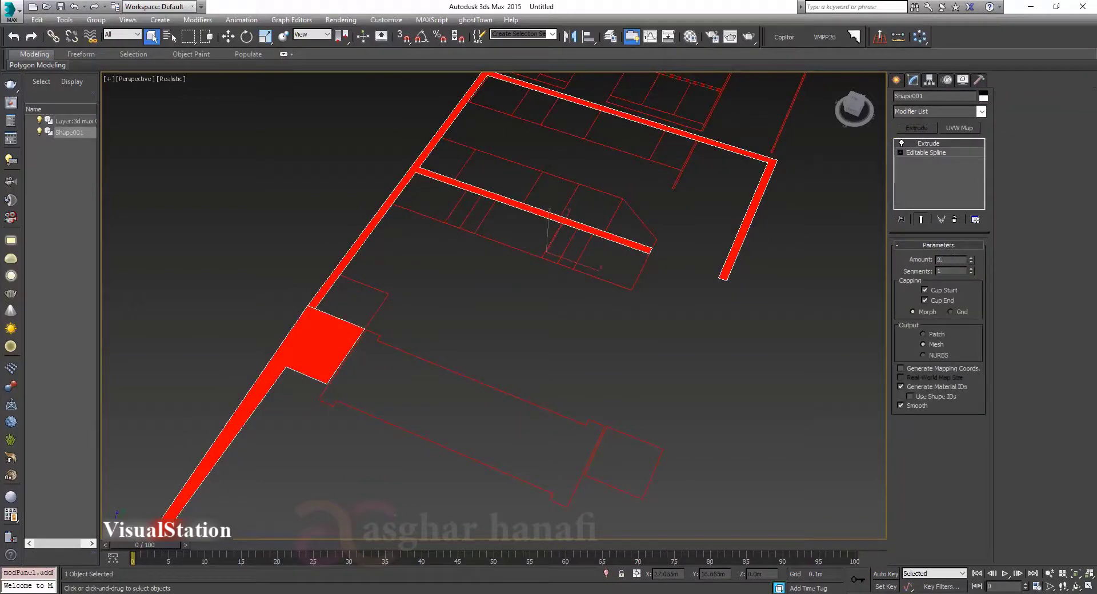
type("7")
key("Return")
left_click(689, 307)
Set the perspective viewport's shading to Clay with edged faces.
middle_click_drag(689, 308, 627, 324)
scroll(641, 333, "down", 3)
left_click(171, 78)
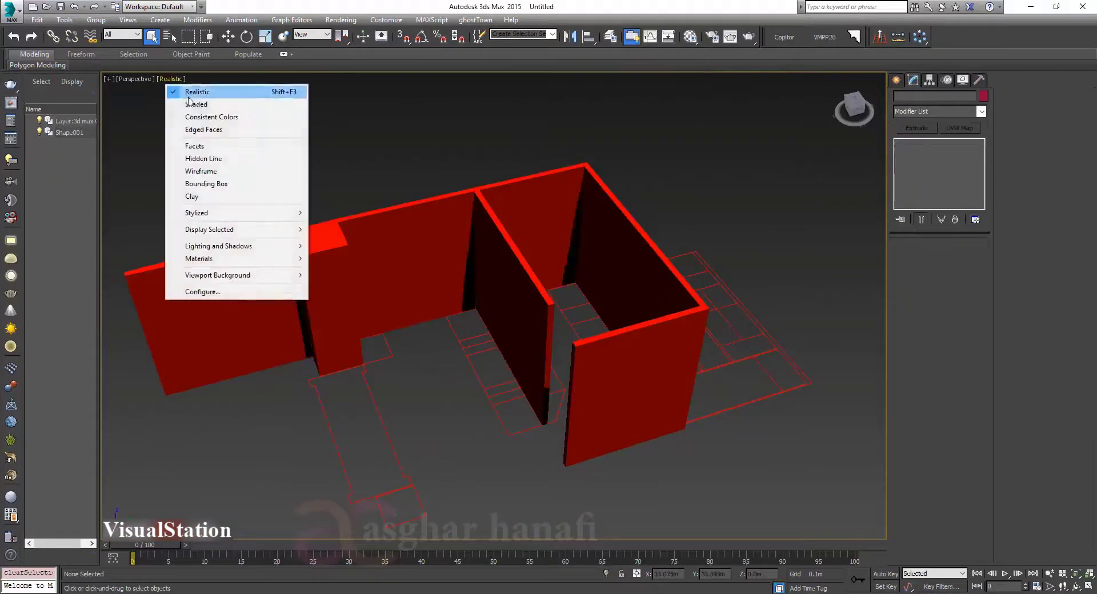
left_click(216, 196)
Detach the long notched outline between the columns as one shape and the two square column outlines as another.
mouse_move(431, 241)
middle_mouse_down()
mouse_move(403, 219)
mouse_move(386, 176)
mouse_move(470, 277)
middle_mouse_up()
scroll(452, 286, "up", 4)
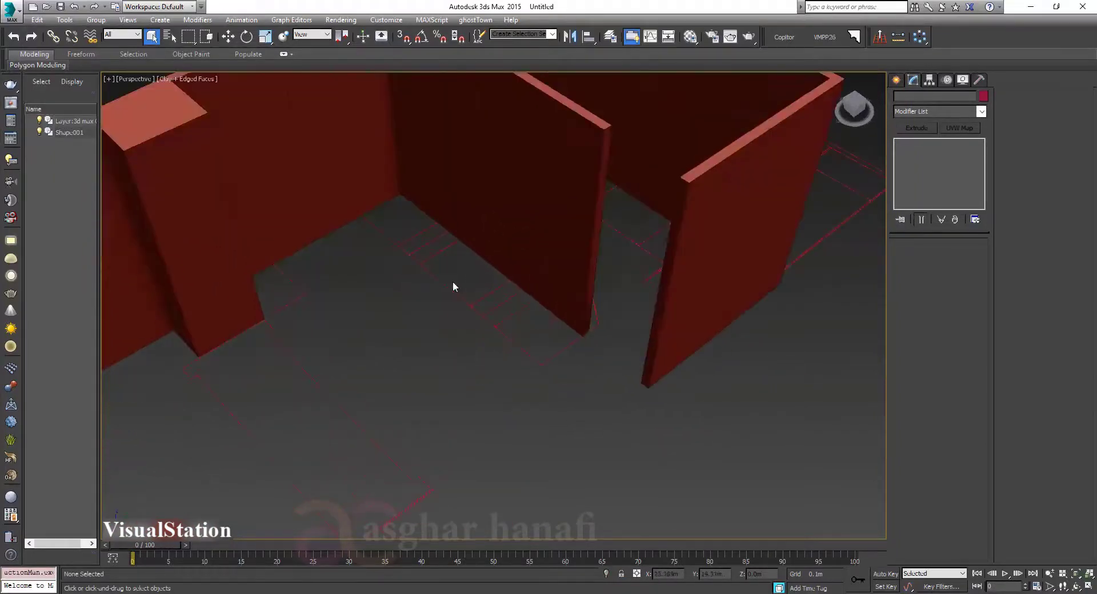
left_click(438, 255)
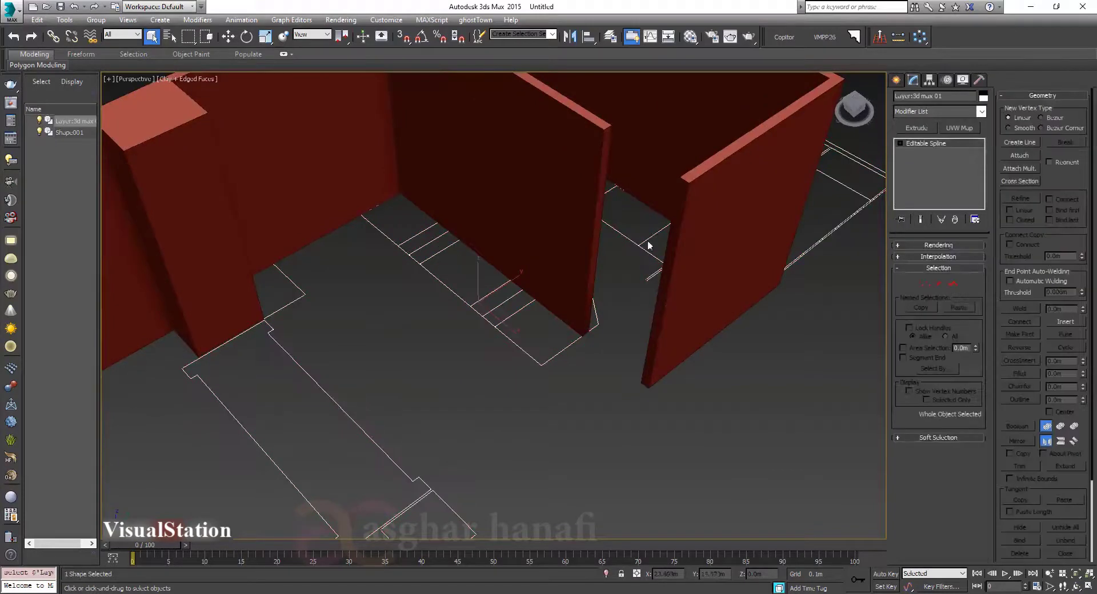
left_click(953, 288)
middle_click_drag(446, 341, 472, 301)
left_click(369, 359)
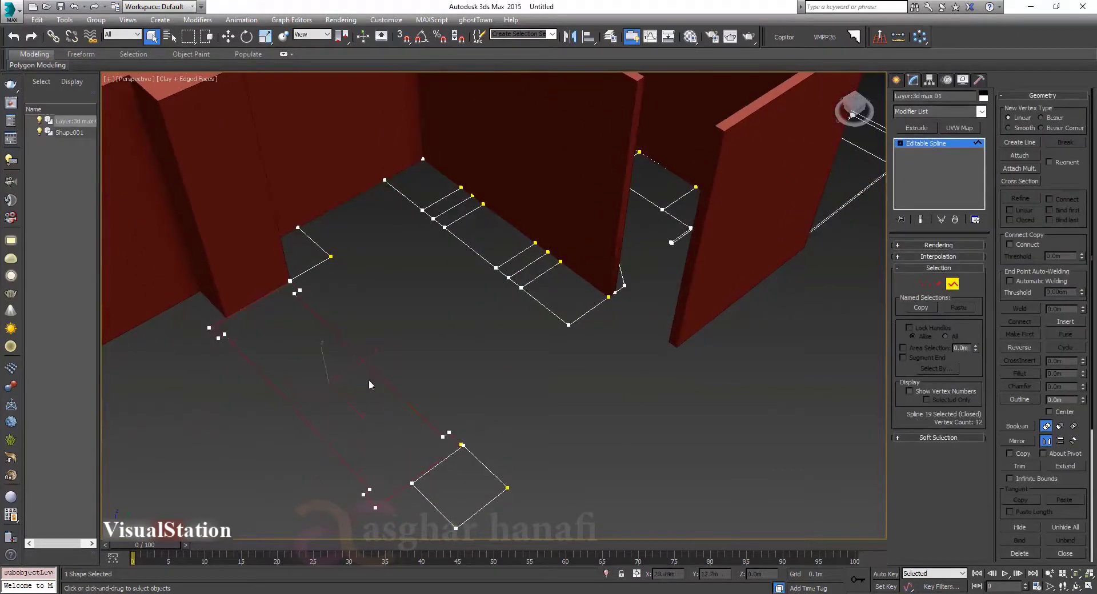
scroll(1019, 420, "down", 5)
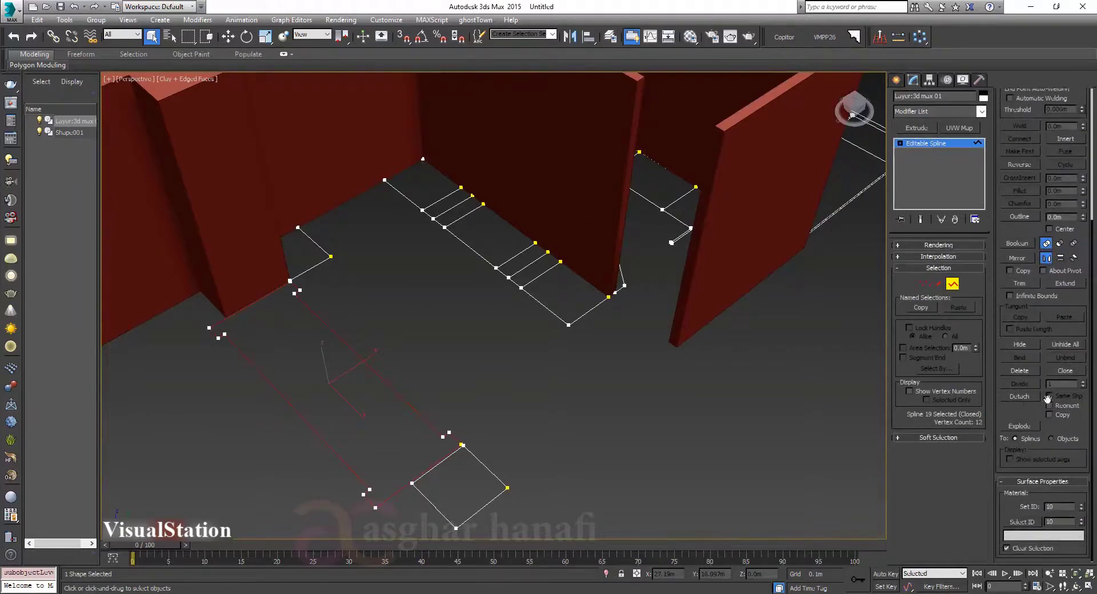
left_click(1020, 397)
left_click(584, 306)
left_click(1020, 397)
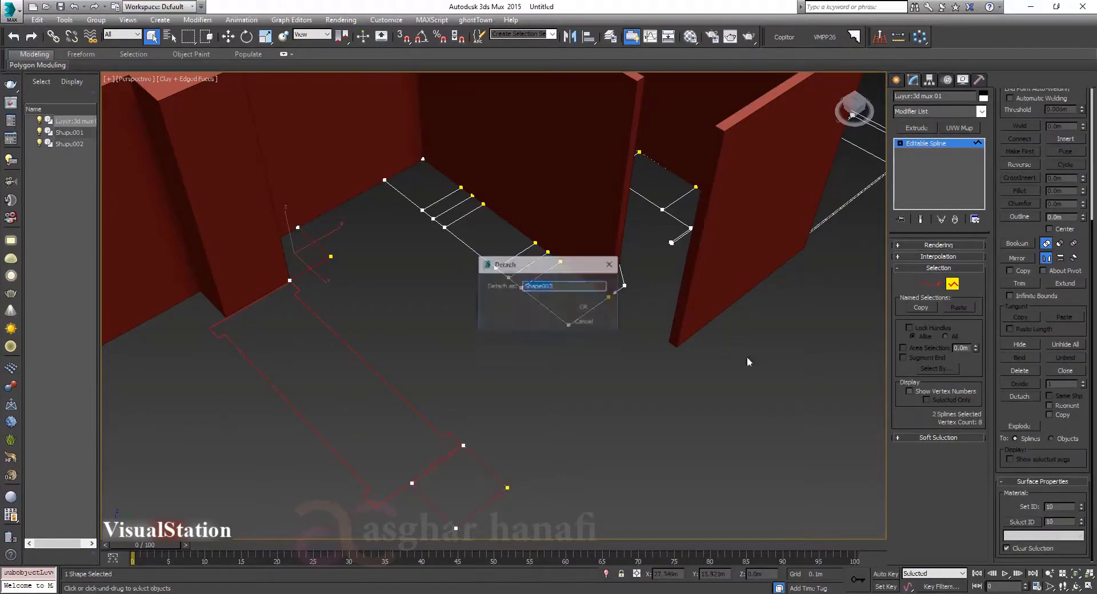
left_click(584, 307)
Extrude the shape with the two square column outlines by 2.7 m.
scroll(919, 145, "up", 5)
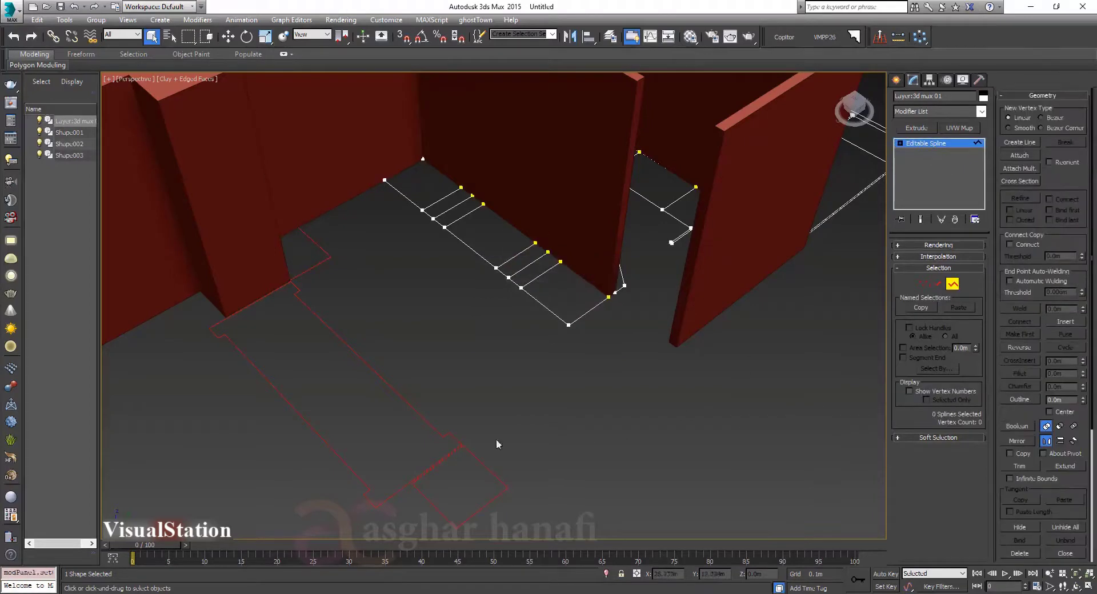
left_click(925, 144)
left_click(478, 460)
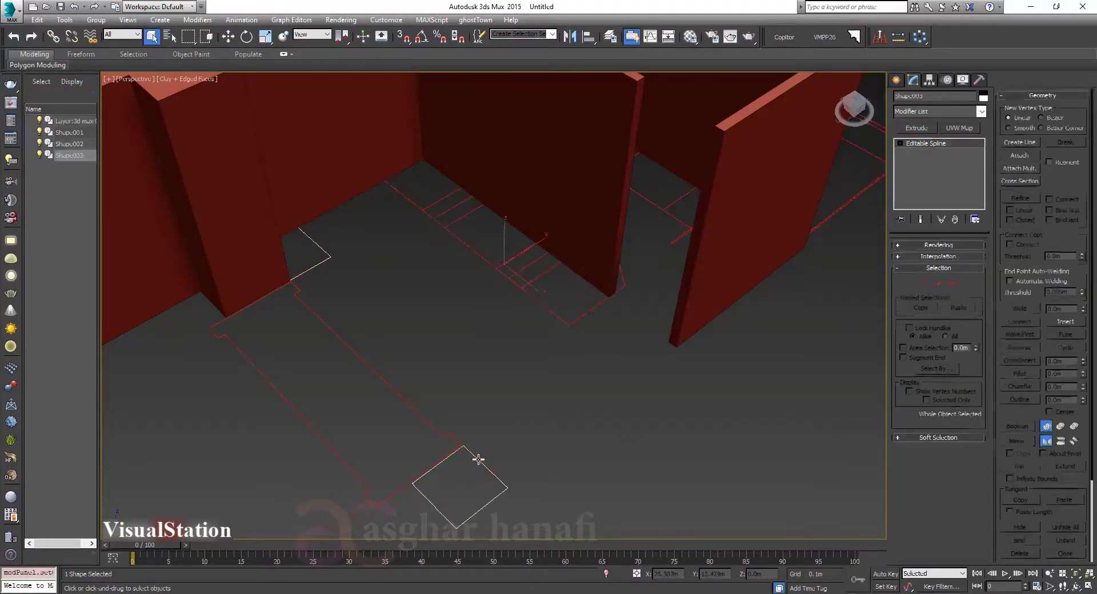
left_click(916, 128)
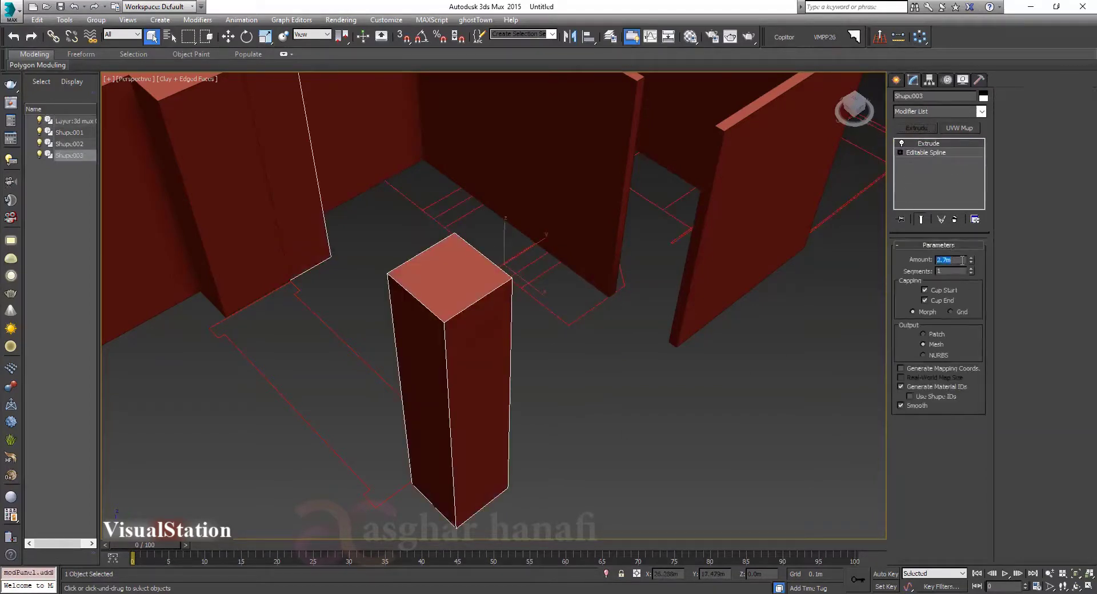
key("Return")
Set the square columns' extrusion amount to 2.4 m and deselect them.
middle_click_drag(542, 386, 759, 310, "alt")
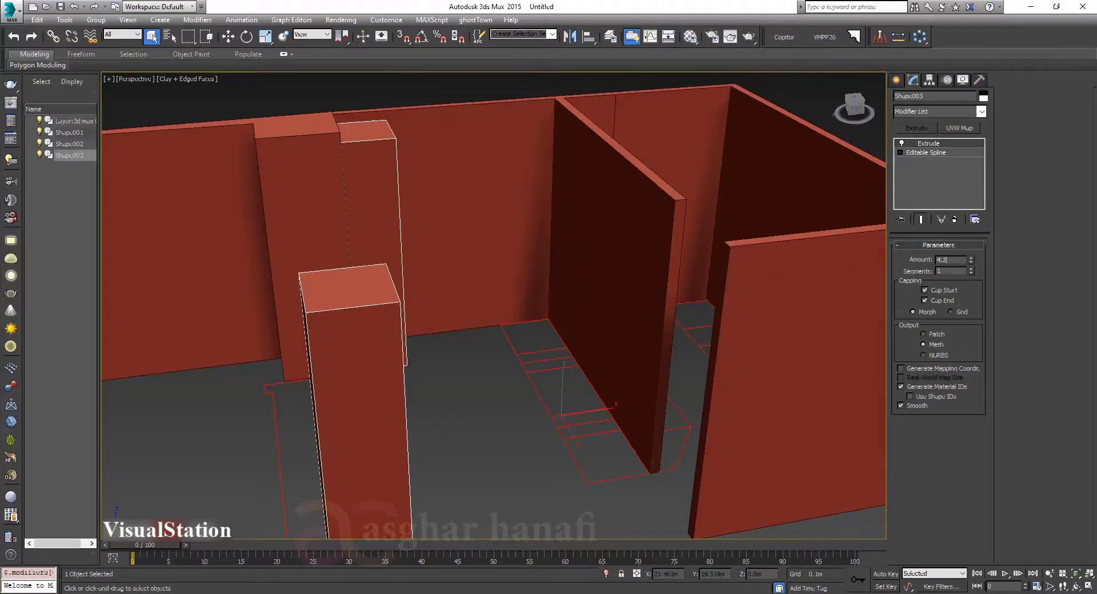
type("4.2")
key("Return")
type("2")
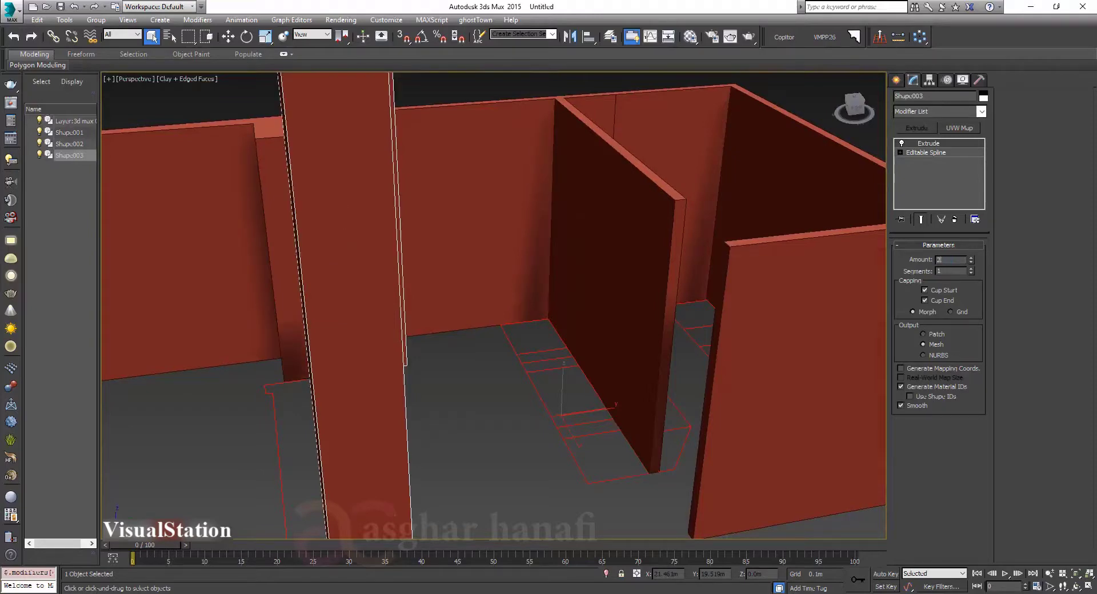
type(".4")
key("Return")
left_click(504, 395)
Detach all 20 splines of the cabinet elevation behind the walls from the imported linework as a separate shape.
middle_click_drag(509, 396, 478, 377, "alt")
left_click(489, 411)
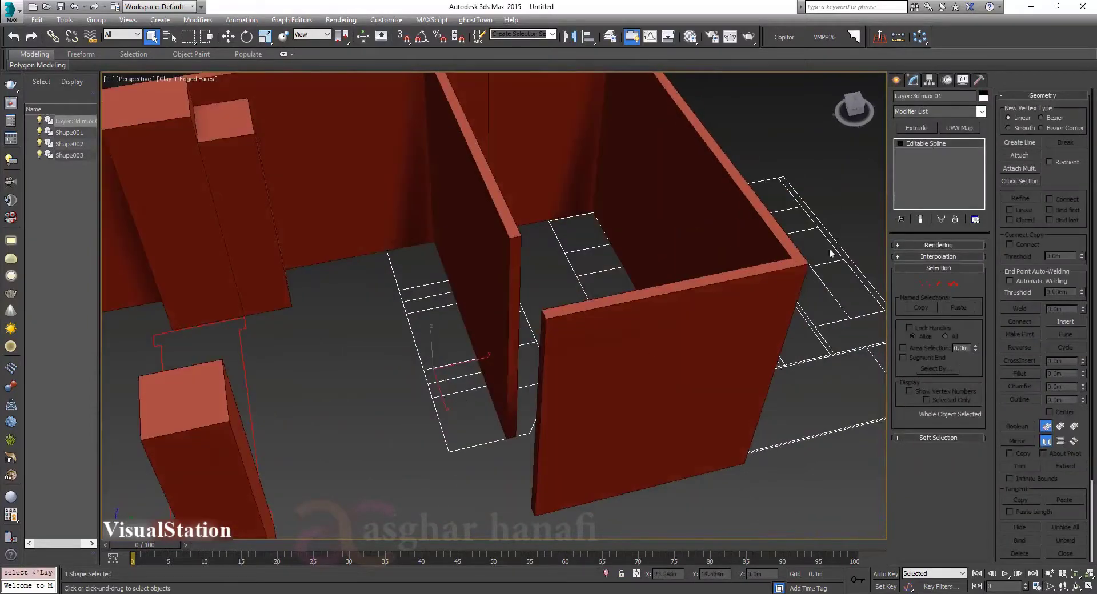
middle_click_drag(832, 250, 537, 255, "alt")
left_click(952, 286)
left_click_drag(772, 148, 522, 535)
middle_click_drag(564, 440, 570, 470, "alt")
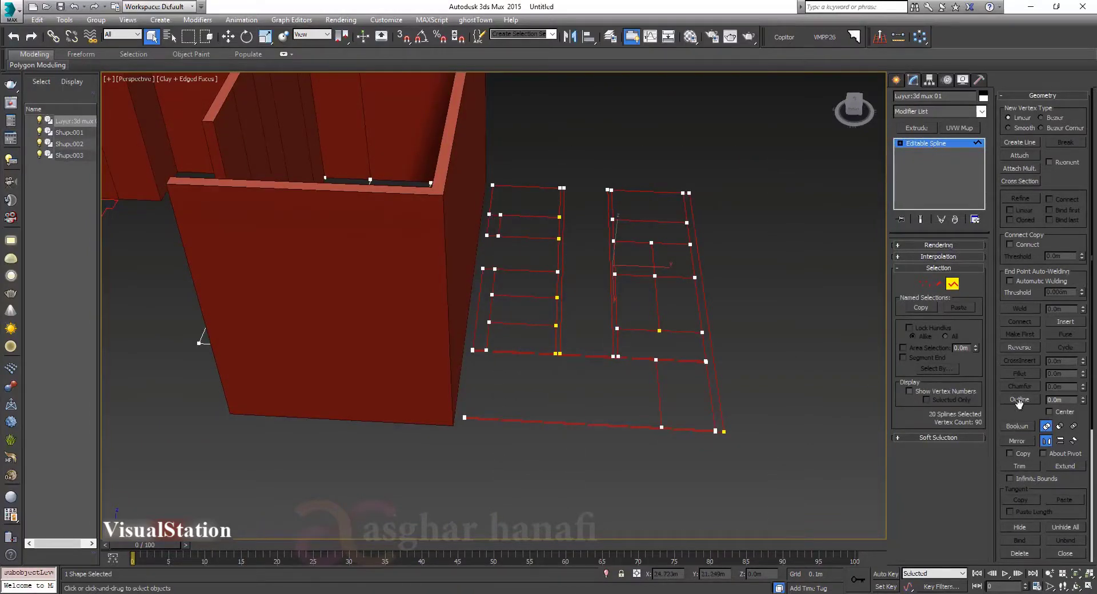
scroll(1016, 435, "down", 5)
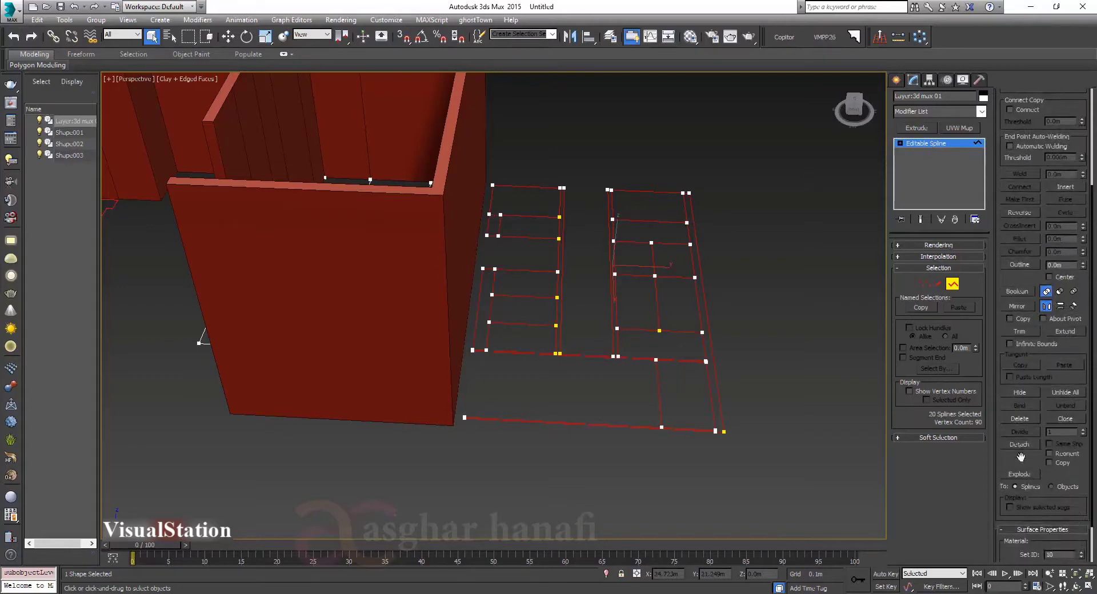
left_click(1020, 445)
key("Return")
left_click(906, 147)
Delete the cabinet splines along the inside of the wall beside the elevation from the remaining linework.
middle_click_drag(424, 300, 478, 332, "alt")
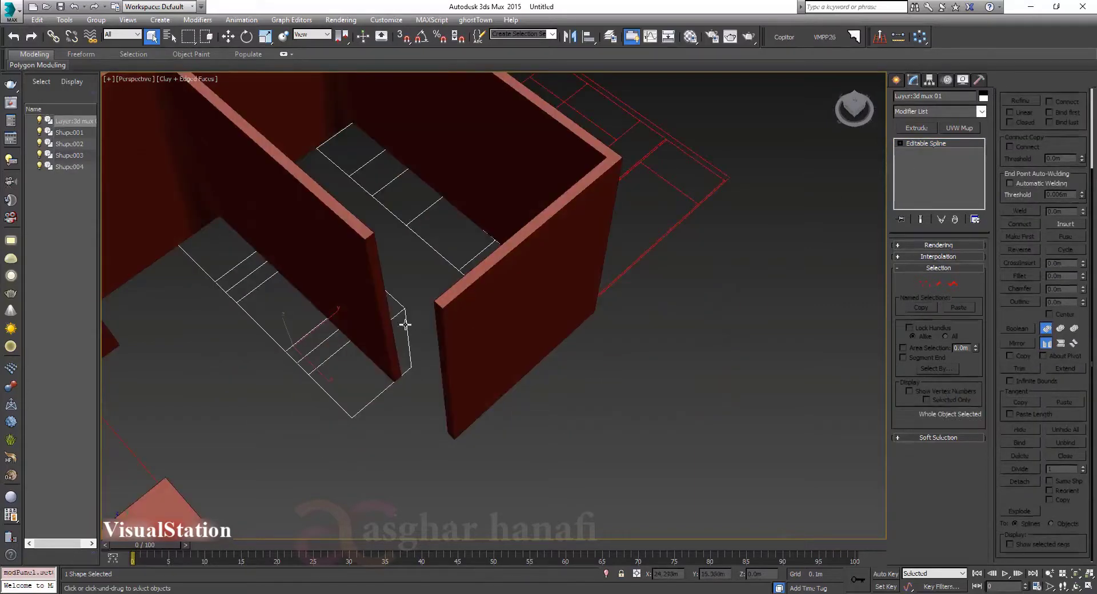
middle_click_drag(405, 325, 408, 331, "alt")
key("3")
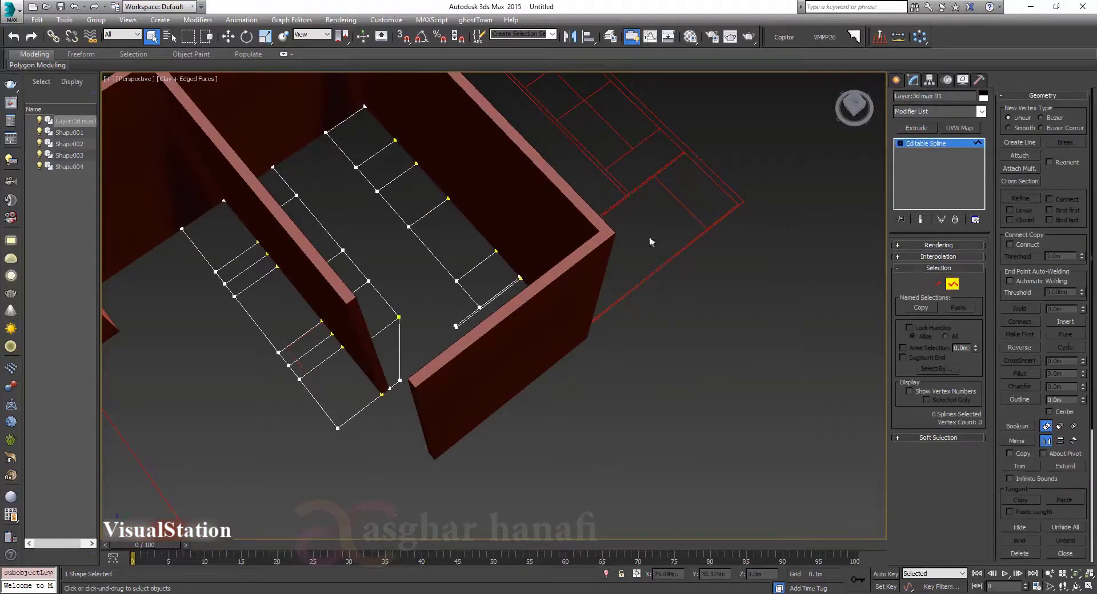
middle_click_drag(687, 204, 482, 239, "alt")
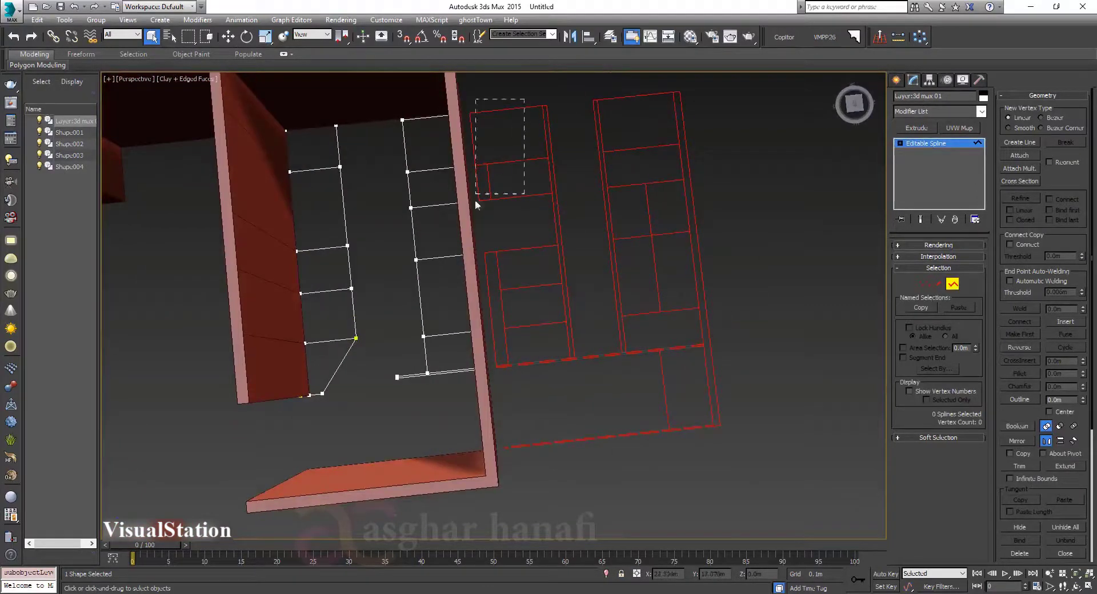
left_click_drag(394, 408, 392, 409)
key("Delete")
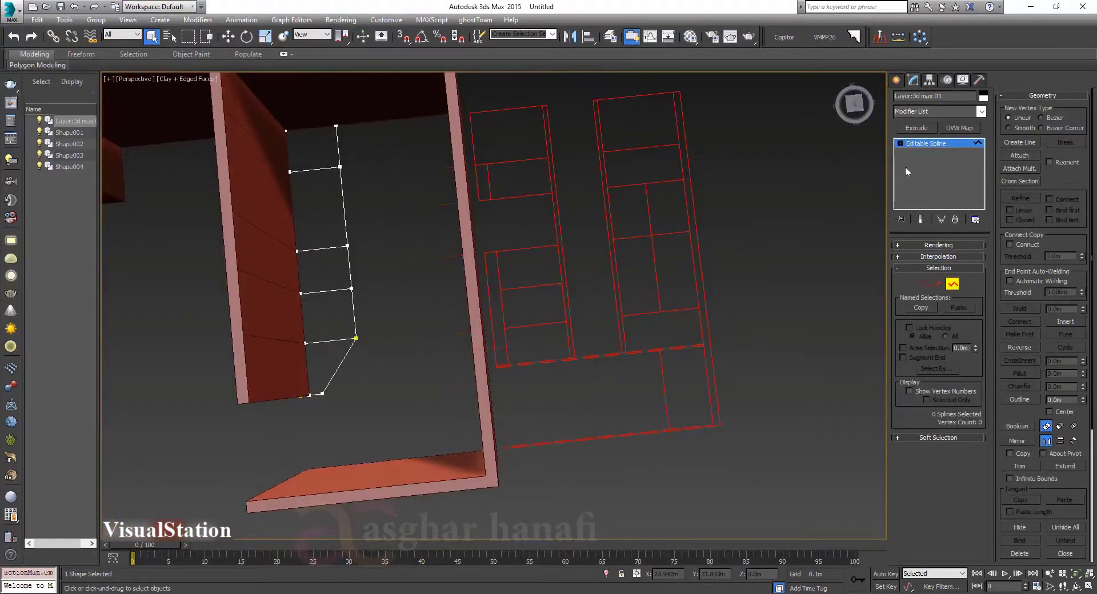
left_click(918, 143)
middle_click_drag(339, 264, 457, 252)
left_click(459, 244)
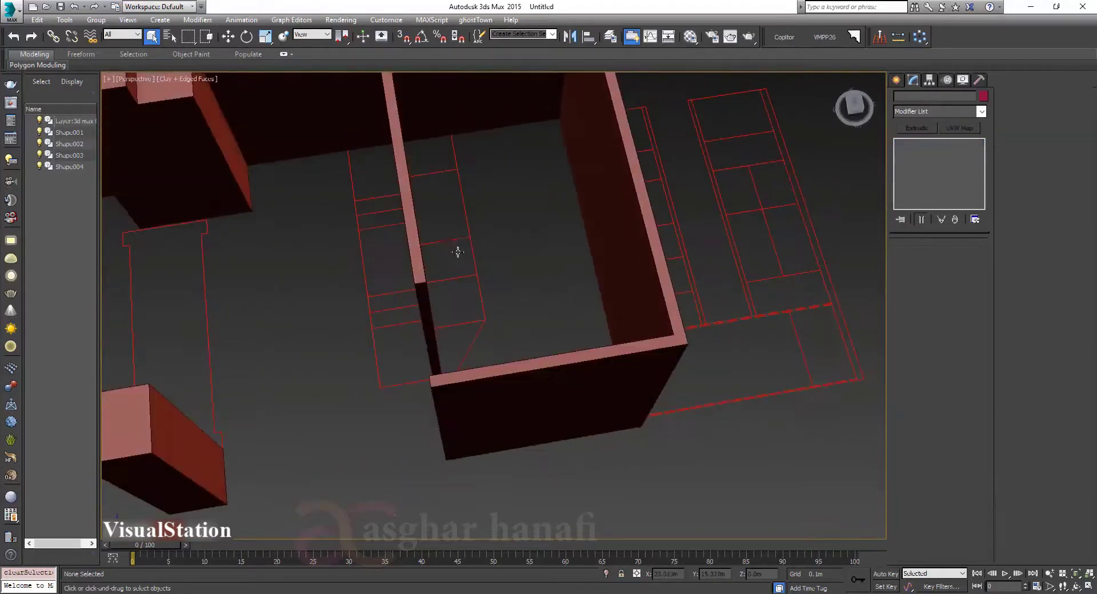
Raise the remaining cabinet linework around the dividing wall slightly above the floor.
left_click(453, 238)
middle_click_drag(413, 374, 543, 451, "alt")
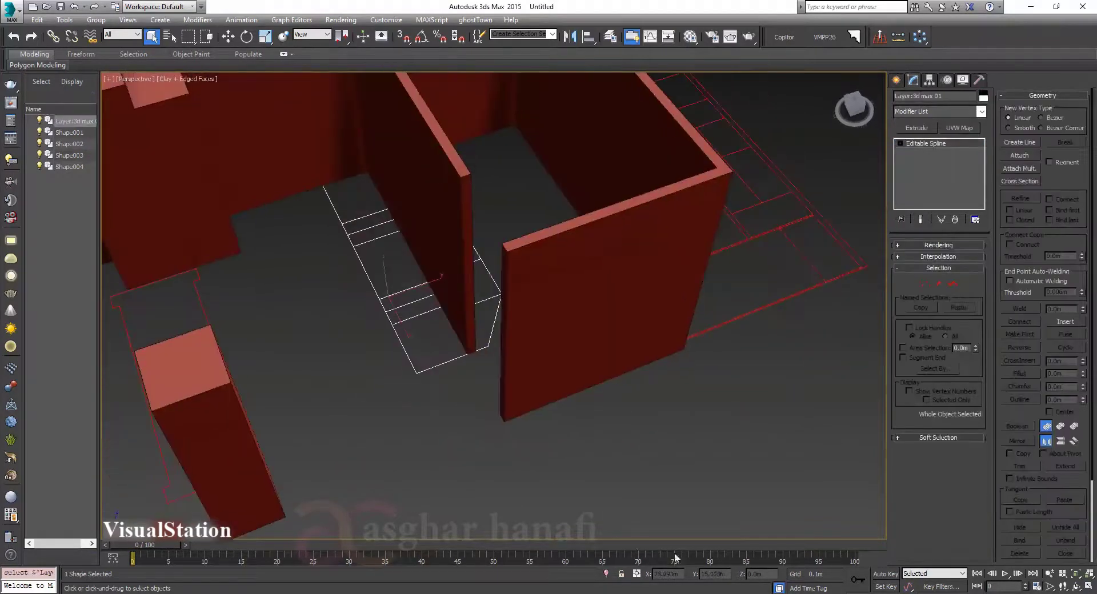
key("w")
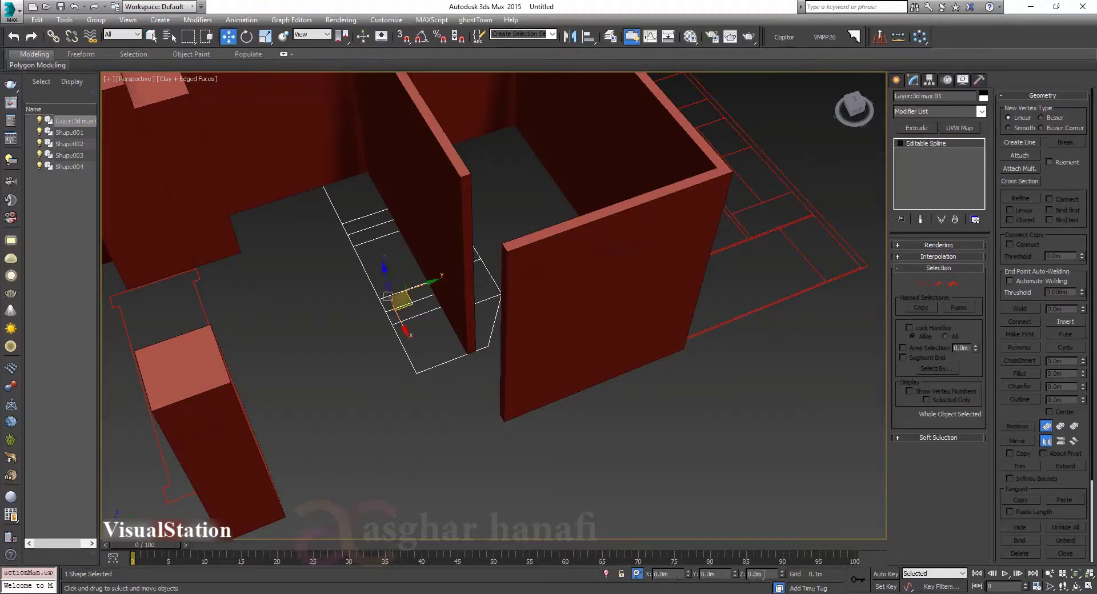
key("Return")
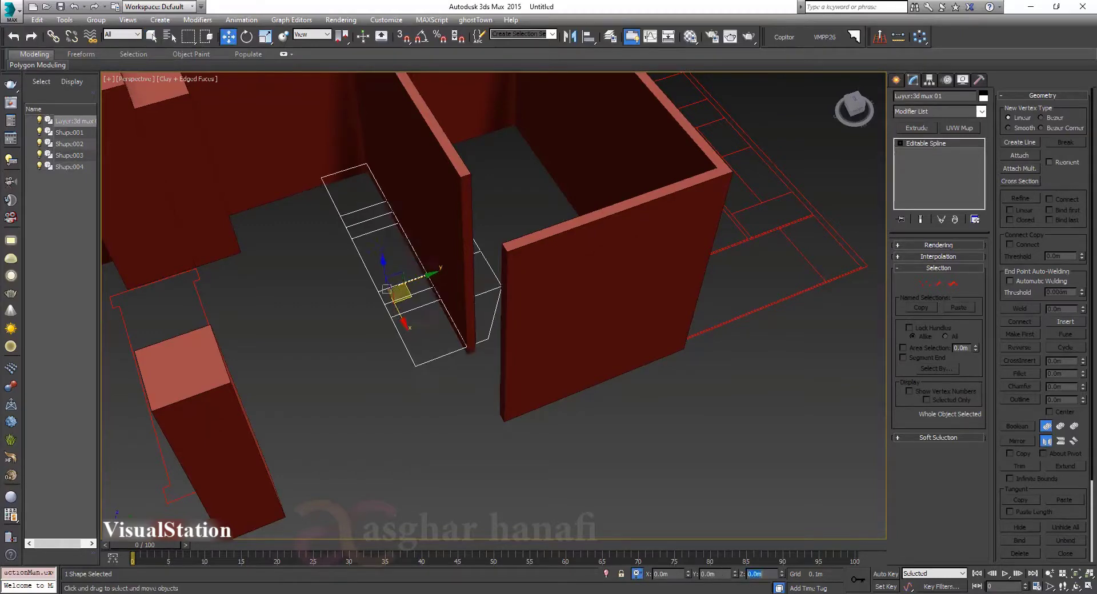
Extrude the raised cabinet linework around the dividing wall by 0.76 m and deselect it.
left_click(444, 416)
left_click(439, 357)
left_click(917, 128)
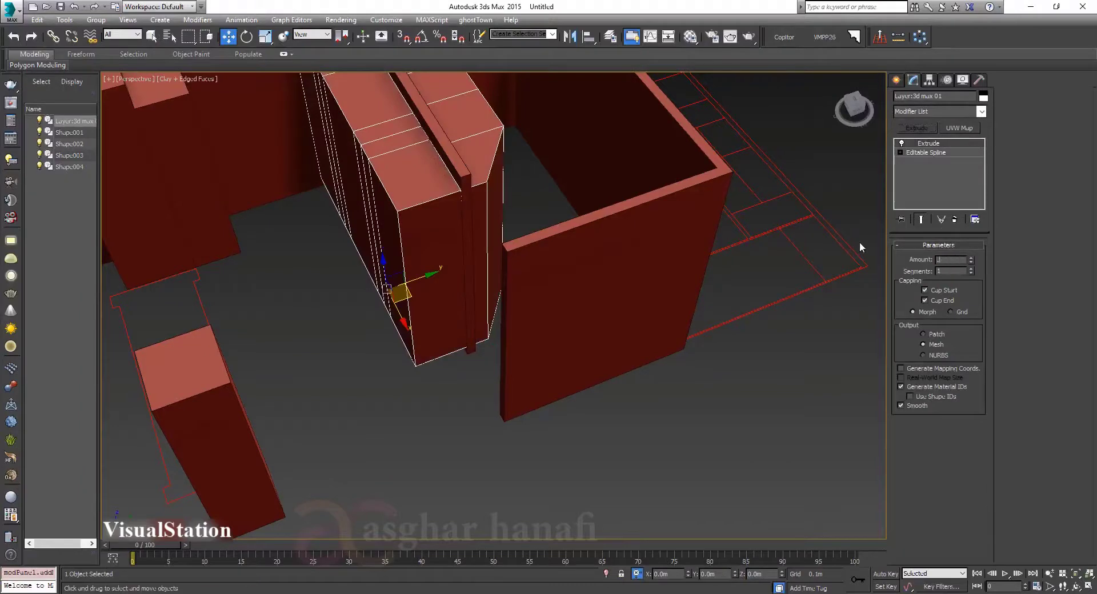
left_click(464, 426)
middle_click_drag(464, 426, 432, 292, "alt")
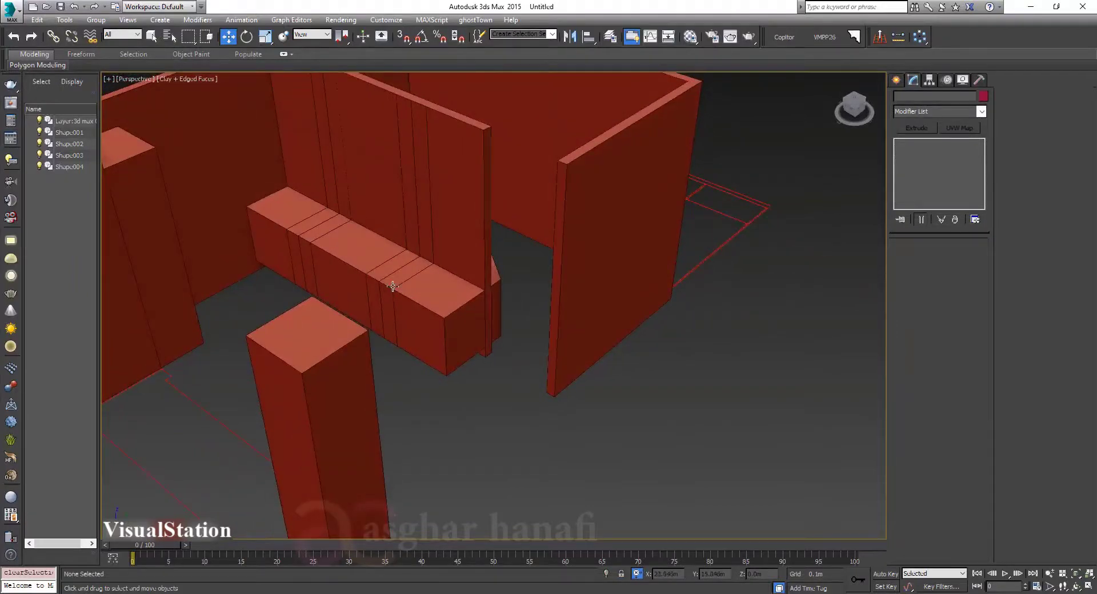
middle_click_drag(428, 294, 301, 323, "alt")
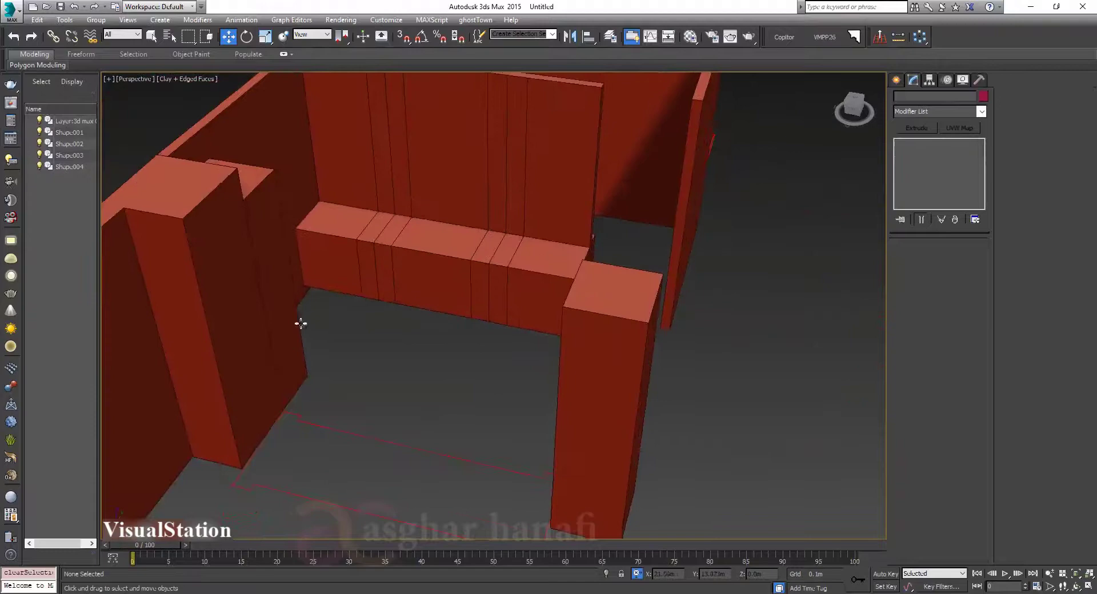
Extrude the long notched outline between the columns by 0.76 m and raise it slightly above the floor.
left_click(368, 435)
left_click(921, 127)
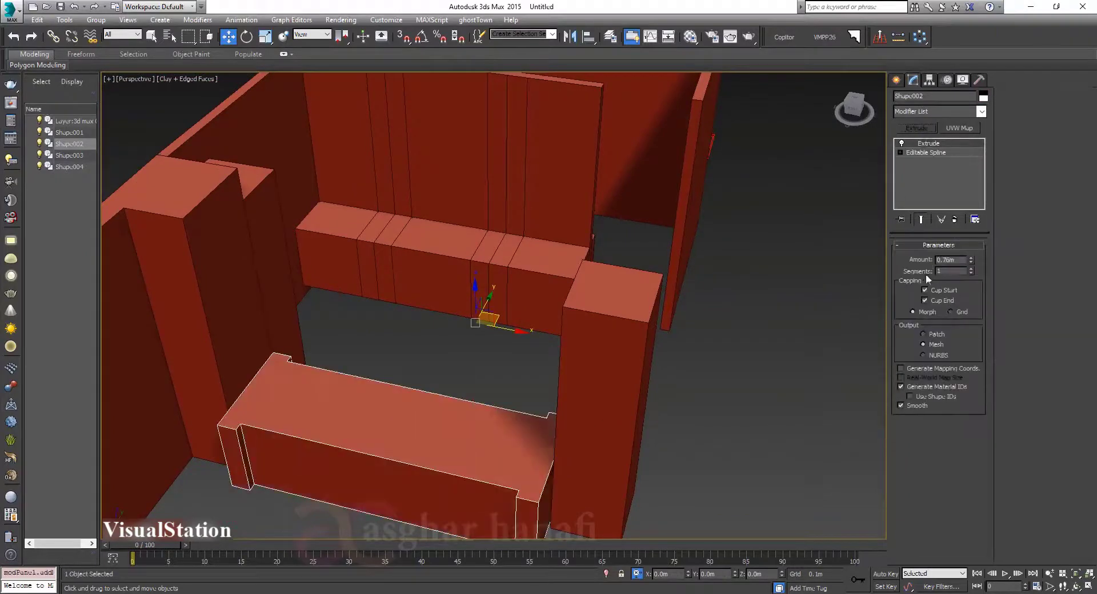
middle_click_drag(427, 420, 415, 353)
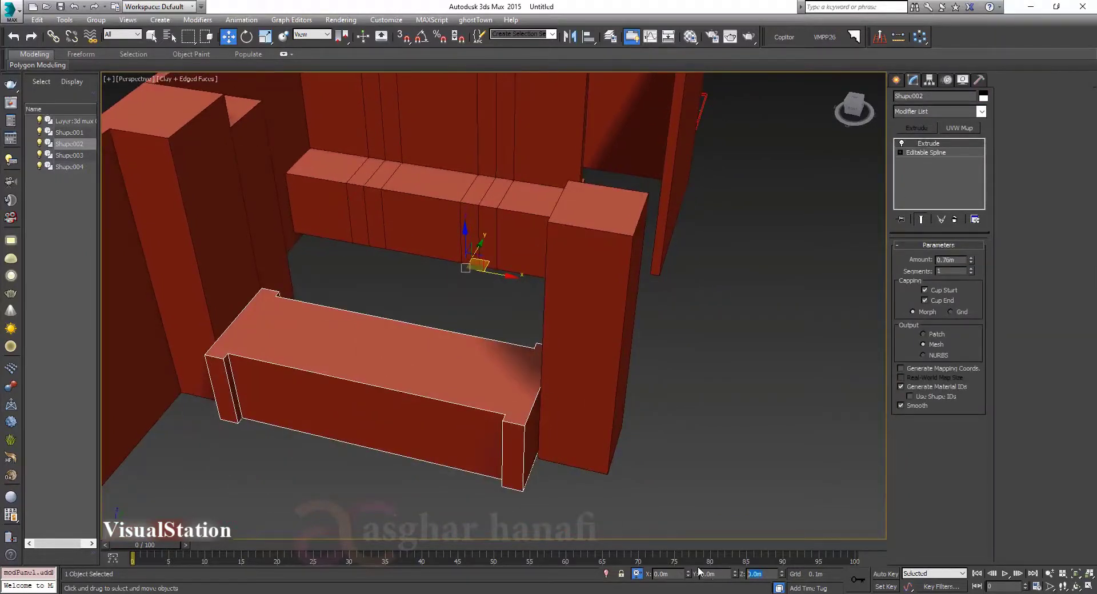
left_click(448, 482)
middle_click_drag(448, 482, 428, 313, "alt")
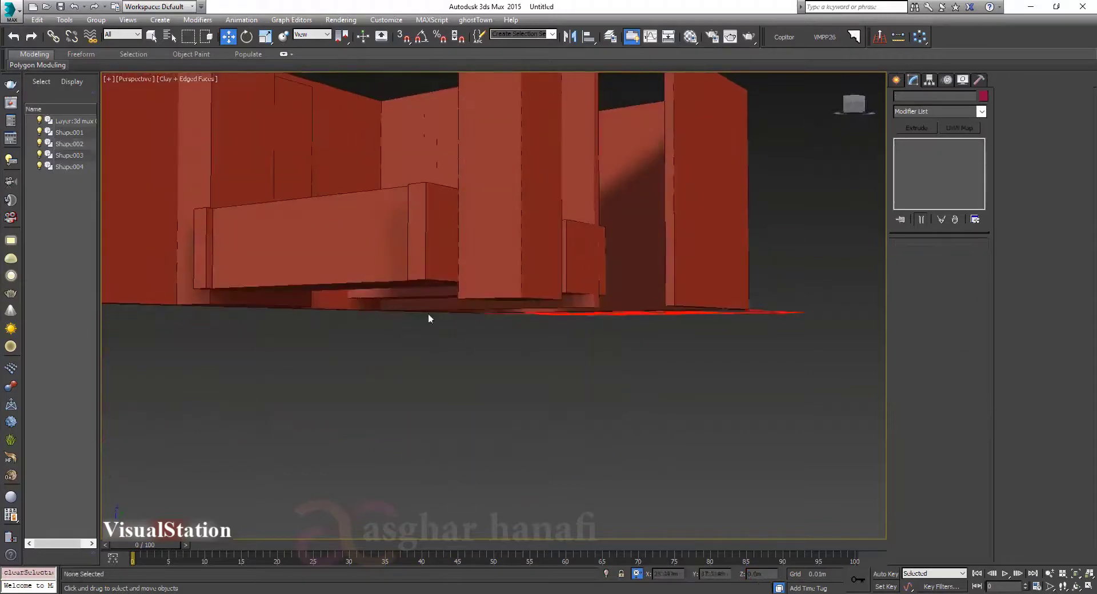
Isolate the detached cabinet elevation shape behind the walls.
middle_click_drag(336, 335, 671, 284, "alt")
left_click(661, 306)
key("alt+q")
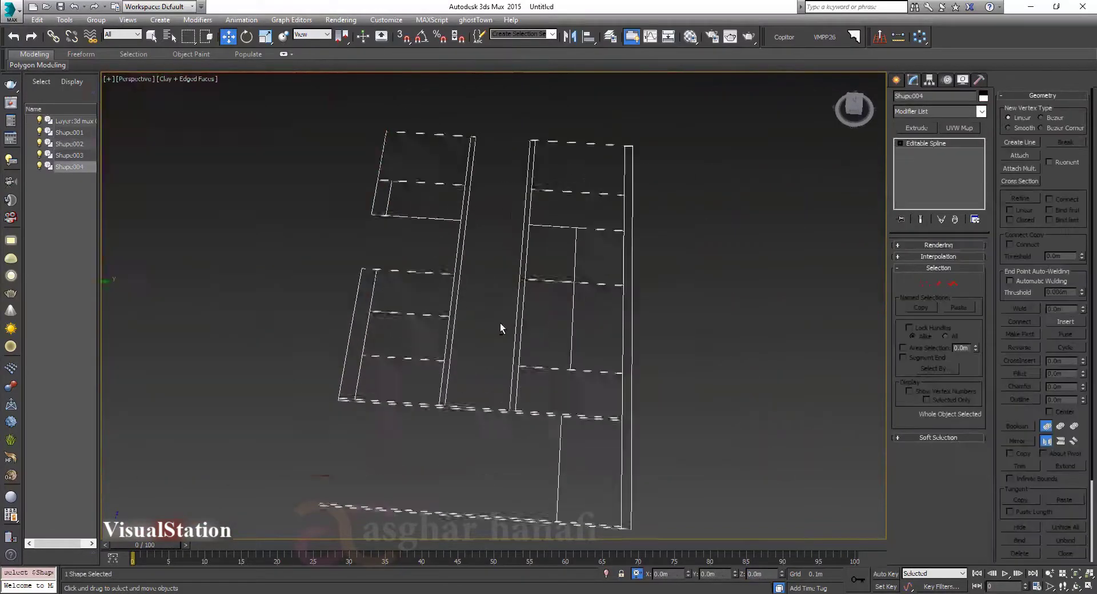
middle_click_drag(629, 345, 378, 251, "alt")
Detach the seven closed splines of the elevation's long undivided cabinet row as a separate shape.
key("1")
left_click(377, 243)
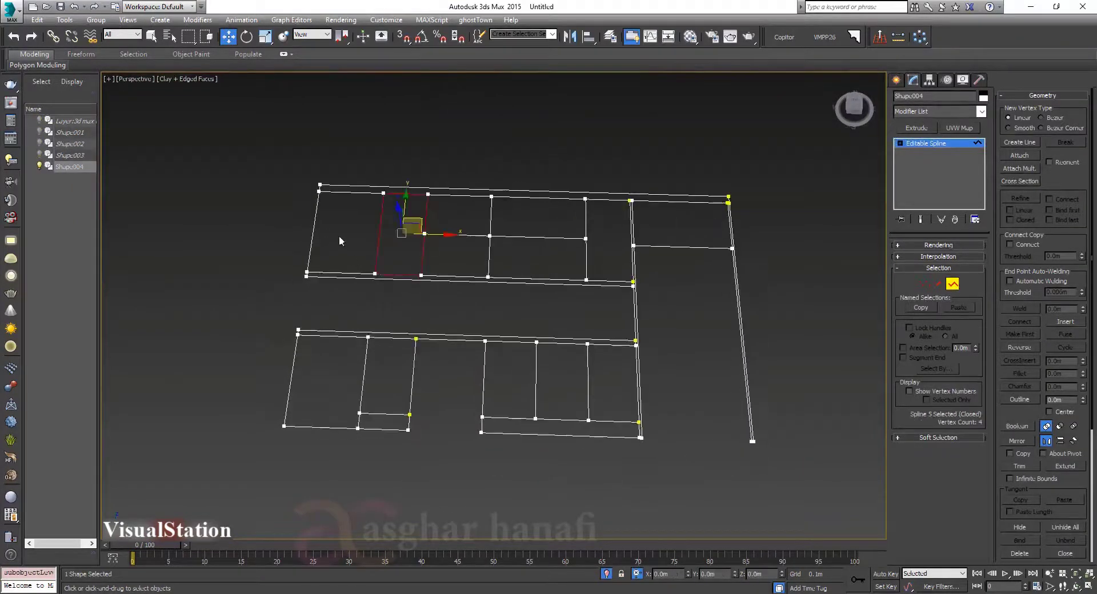
left_click(376, 256, "ctrl")
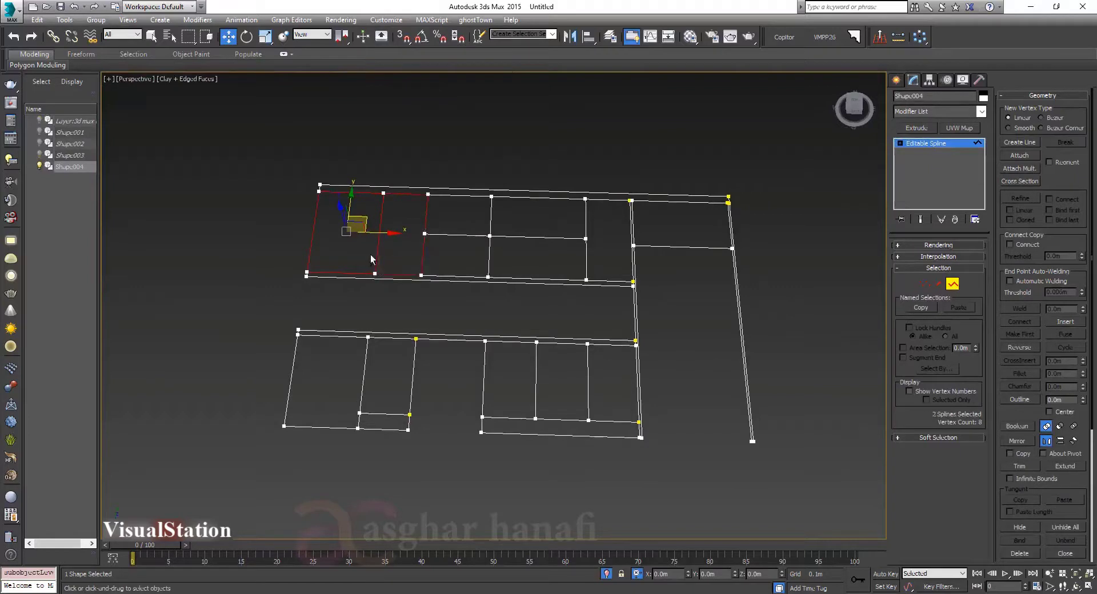
left_click_drag(501, 254, 485, 252, "ctrl")
left_click_drag(503, 222, 496, 224, "ctrl")
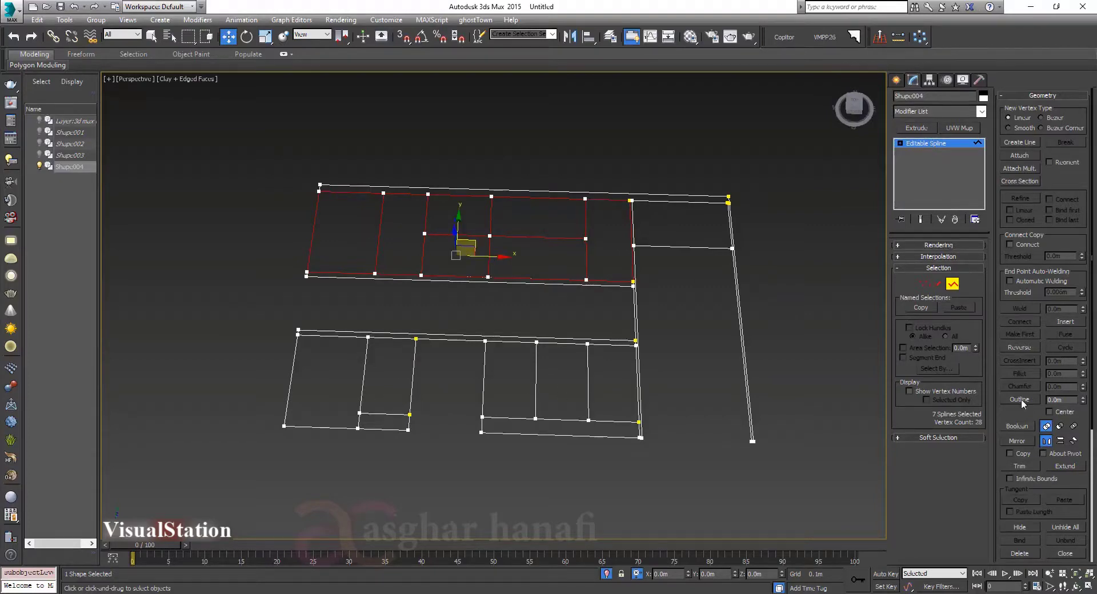
scroll(1021, 440, "down", 3)
left_click(1015, 510)
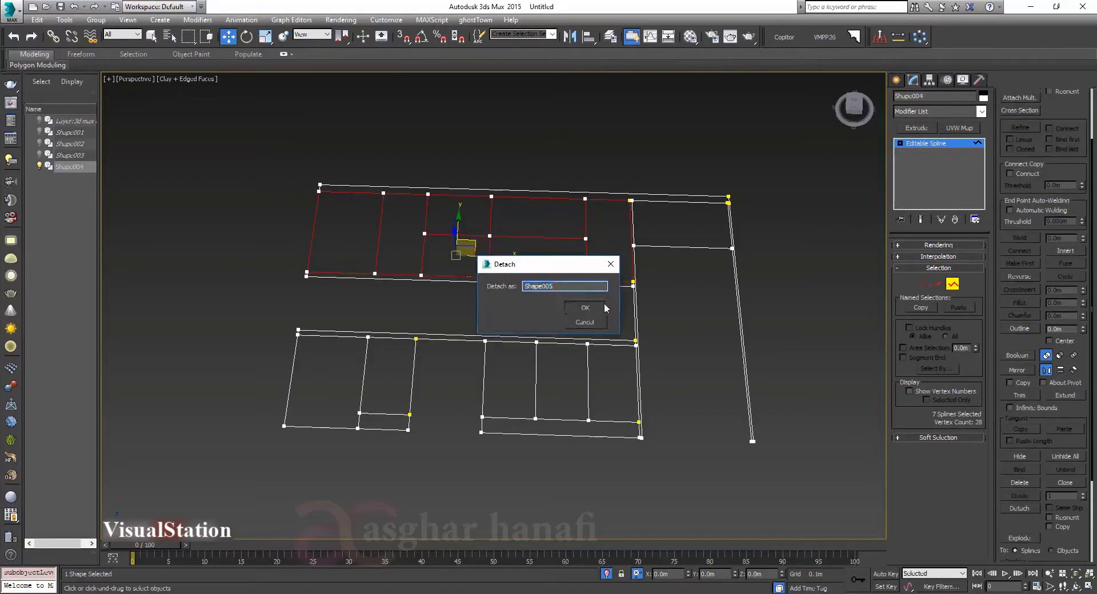
left_click(604, 303)
Extrude the detached seven-spline cabinet row by 0.3 m and deselect it.
left_click(574, 236)
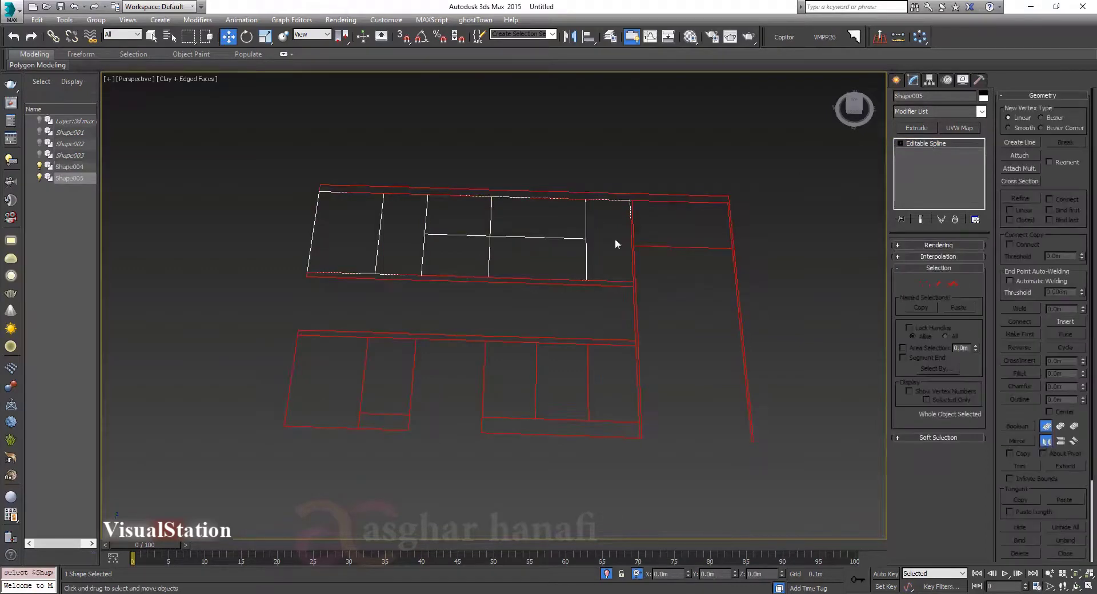
left_click(916, 127)
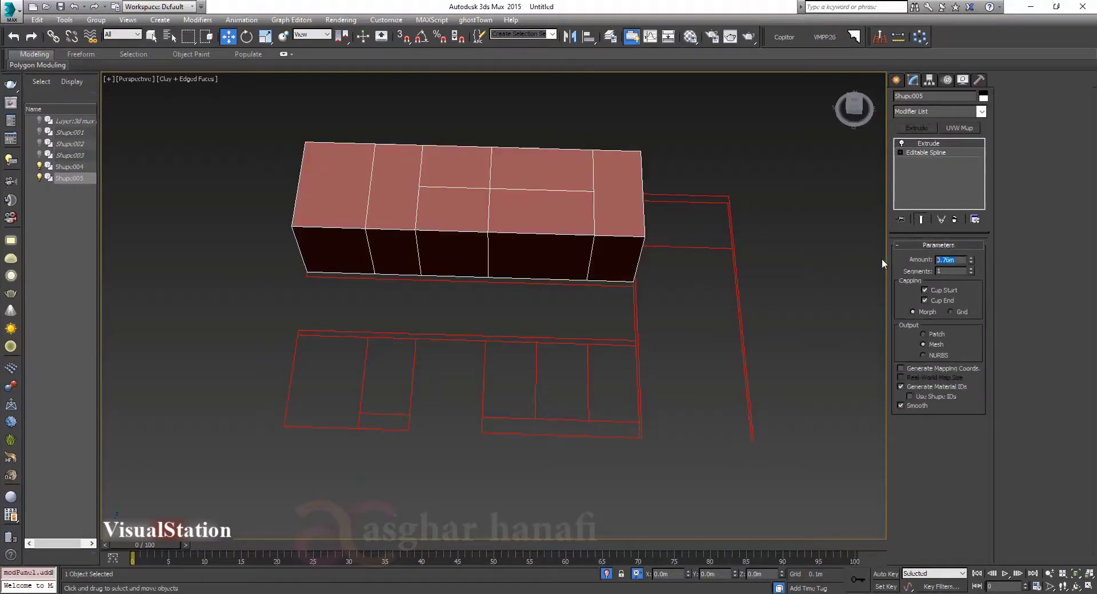
type("0.3")
key("Return")
left_click(713, 148)
Detach the five closed cabinet splines of the elevation's other row, with the gap in it, as a separate shape.
middle_click_drag(713, 148, 543, 444, "alt")
left_click(538, 391)
left_click(952, 283)
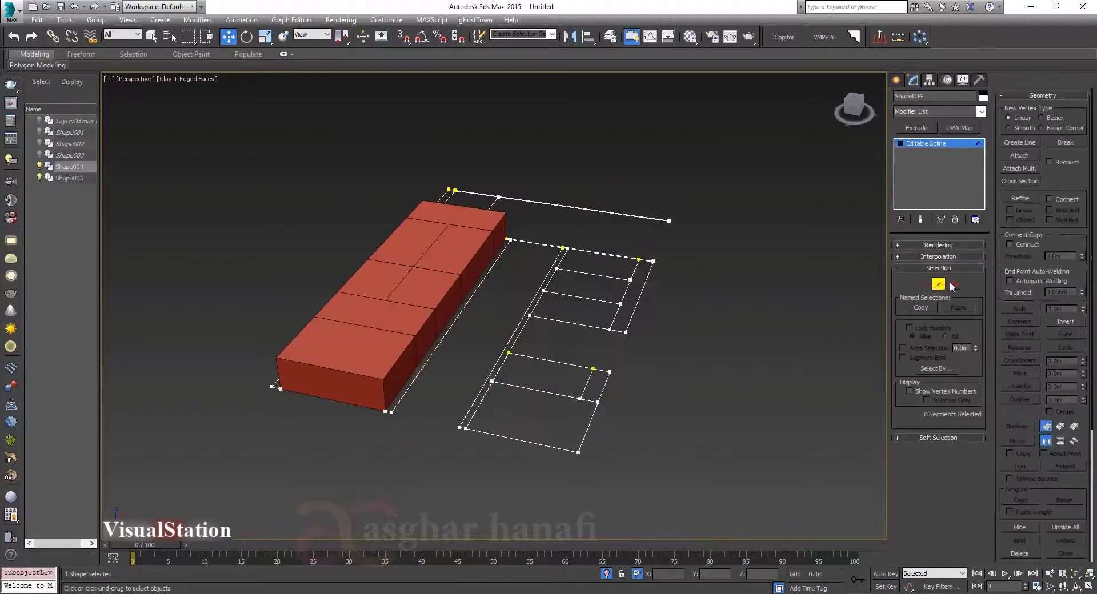
left_click(531, 442)
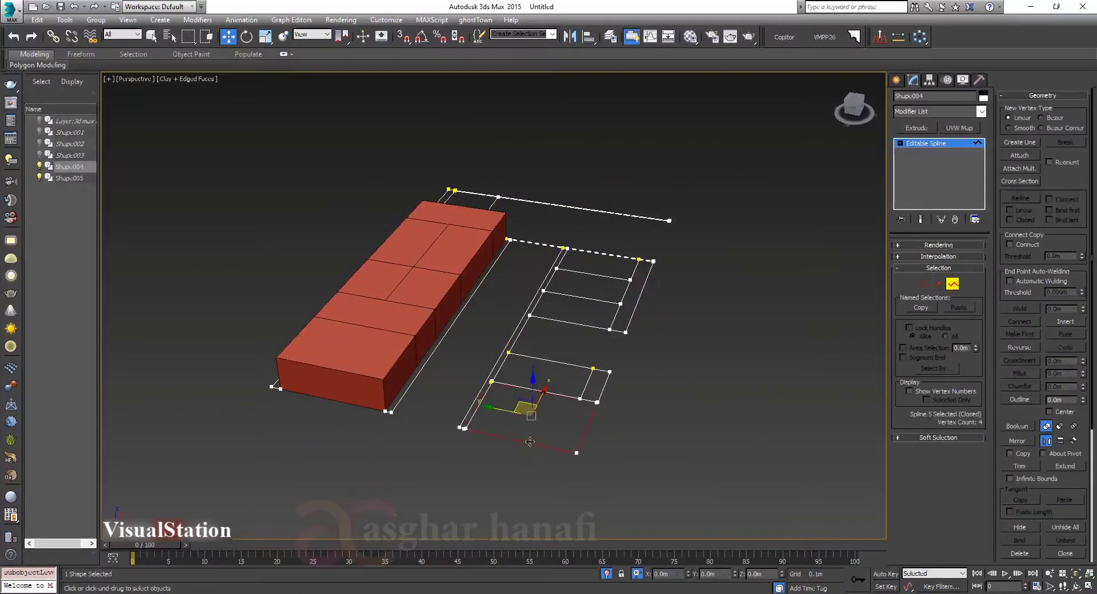
left_click(553, 361, "ctrl")
left_click(579, 297, "ctrl")
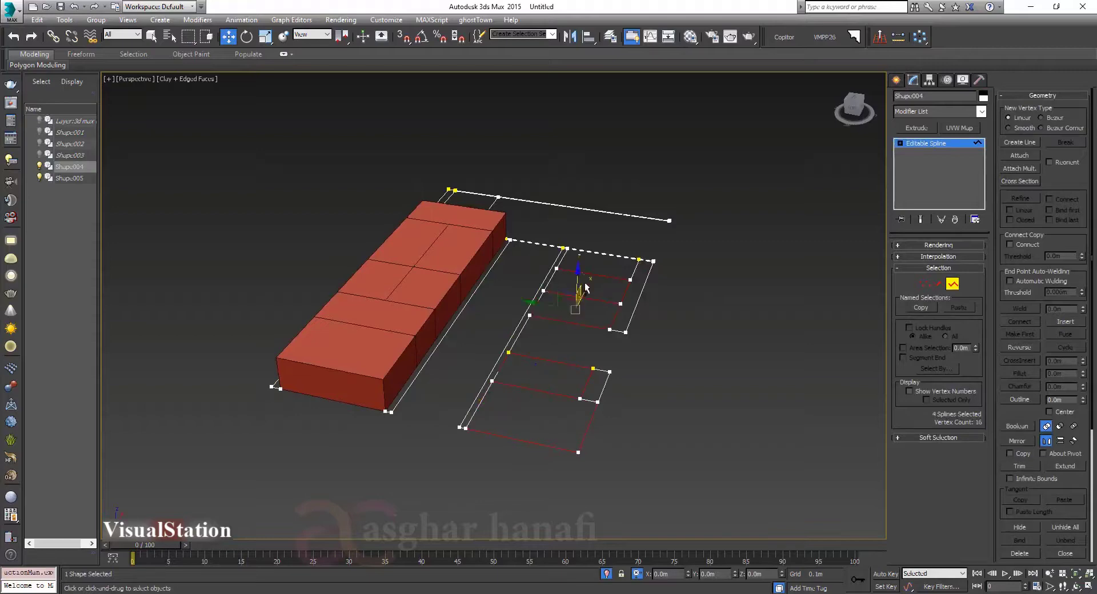
left_click(597, 262, "ctrl")
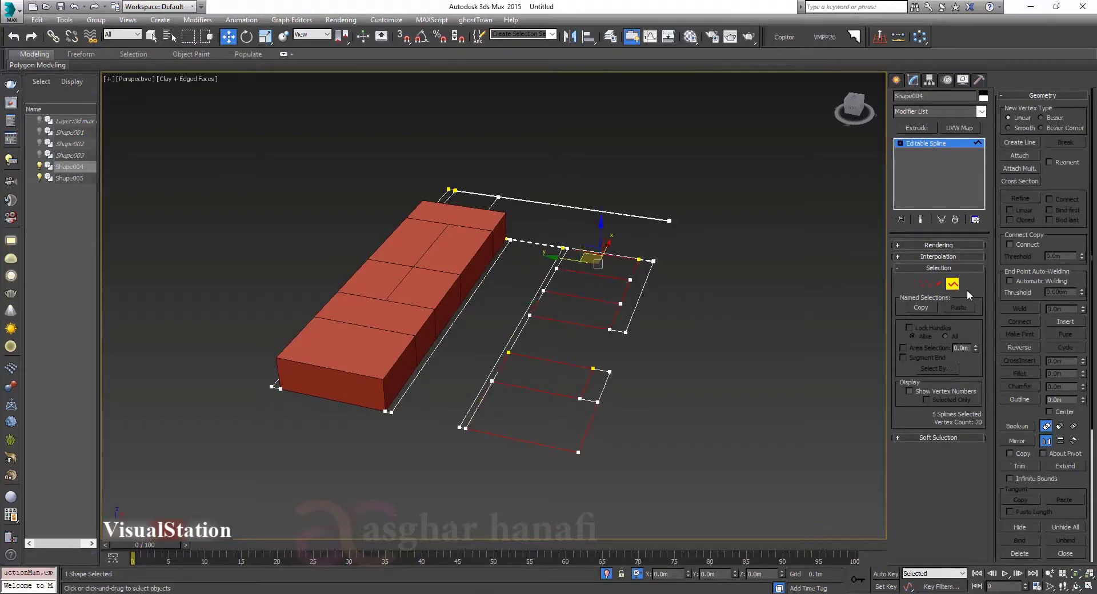
left_click_drag(1022, 412, 1012, 279)
left_click(1019, 447)
left_click(584, 310)
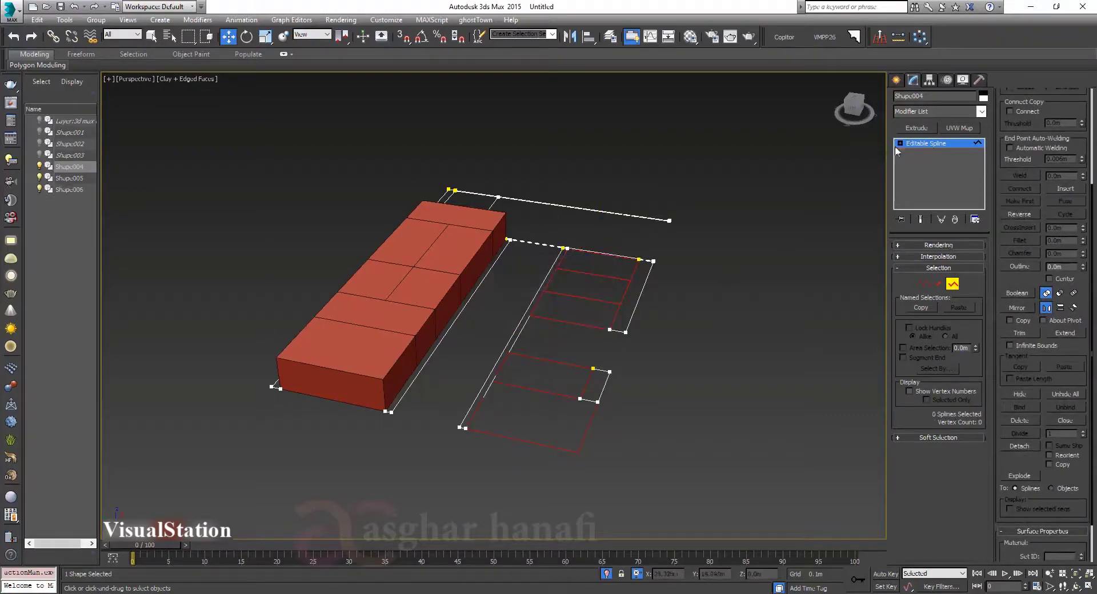
Extrude the detached five-cabinet shape by 0.6 m and deselect it.
left_click(693, 321)
left_click(532, 443)
left_click(916, 128)
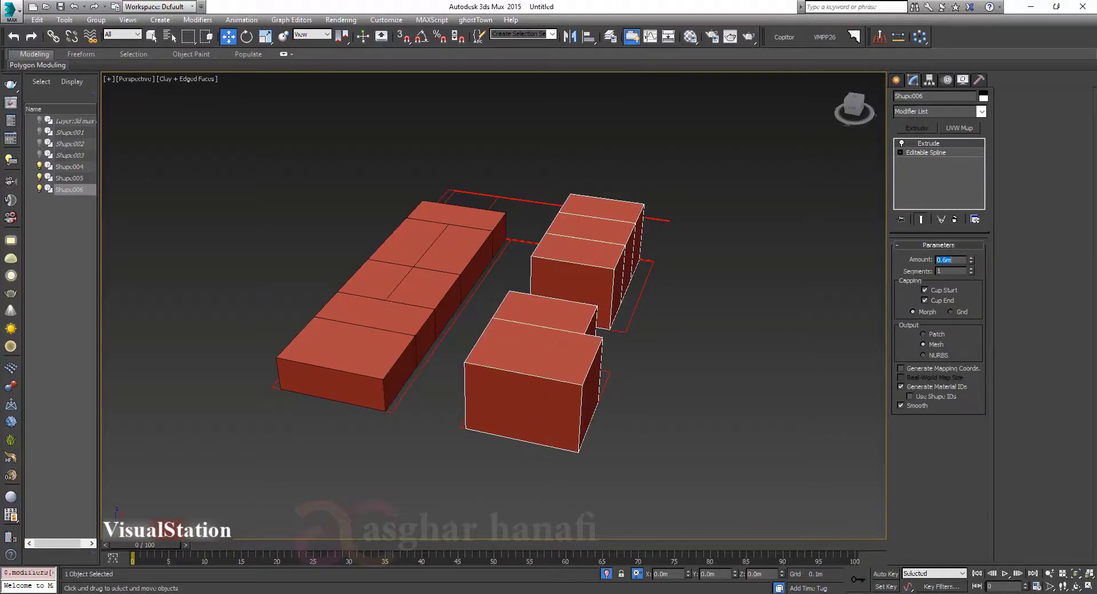
left_click(708, 263)
Delete the outer end cabinet's spline from the shape extruded by 0.6 m and return to its Extrude modifier.
middle_click_drag(707, 263, 376, 337, "alt")
left_click(376, 337)
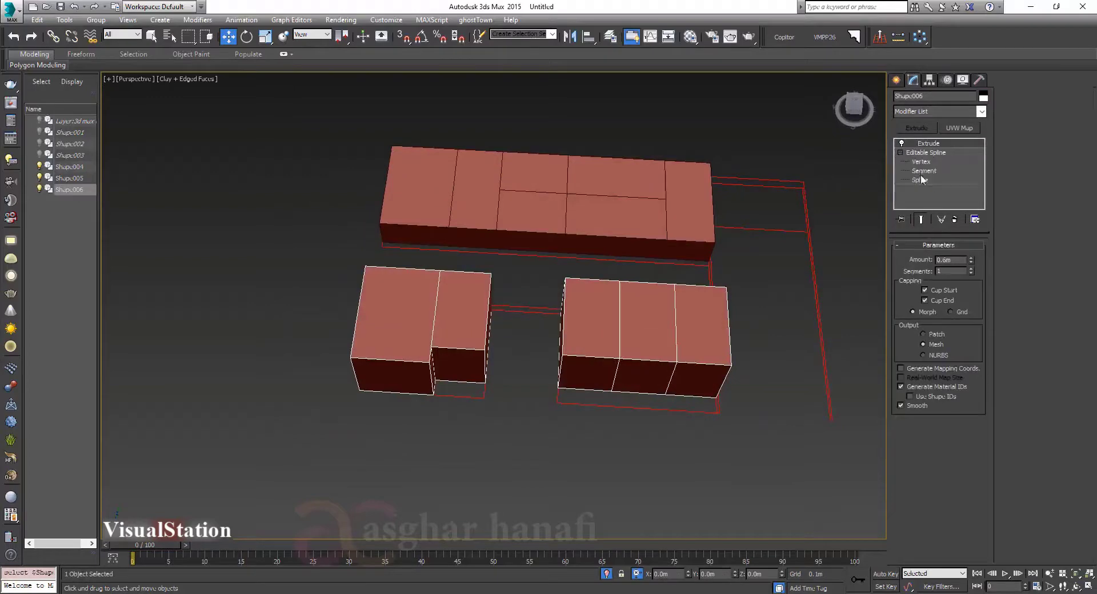
left_click(920, 180)
left_click(400, 392)
key("Delete")
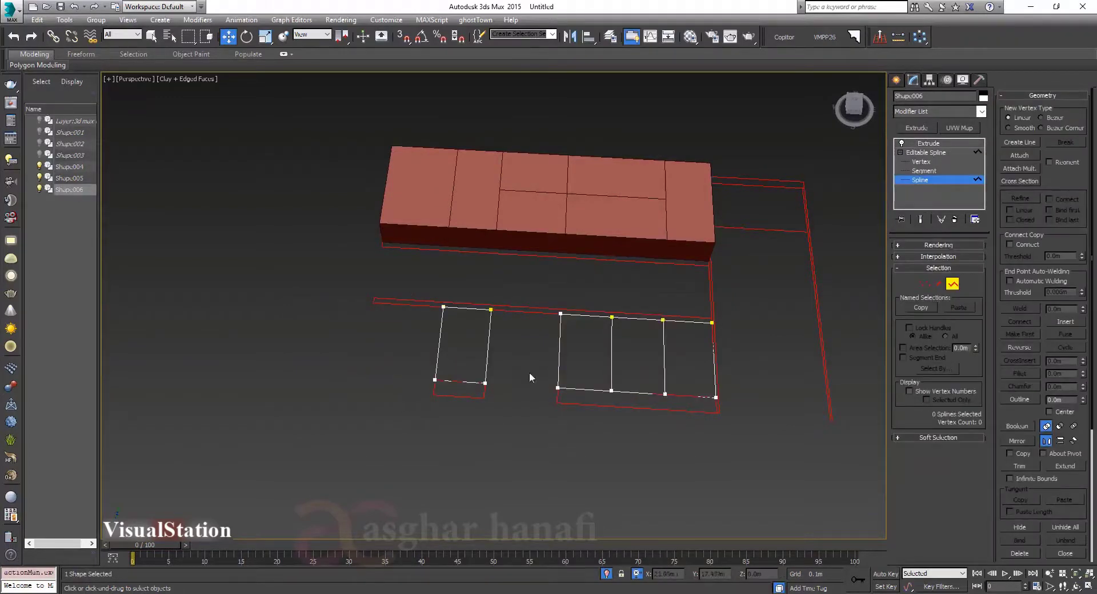
left_click(926, 153)
left_click(928, 144)
middle_click_drag(522, 355, 592, 392, "alt")
Detach the two narrow strip outlines along the base of the 0.6 m cabinets as a separate shape.
left_click(811, 326)
left_click(952, 284)
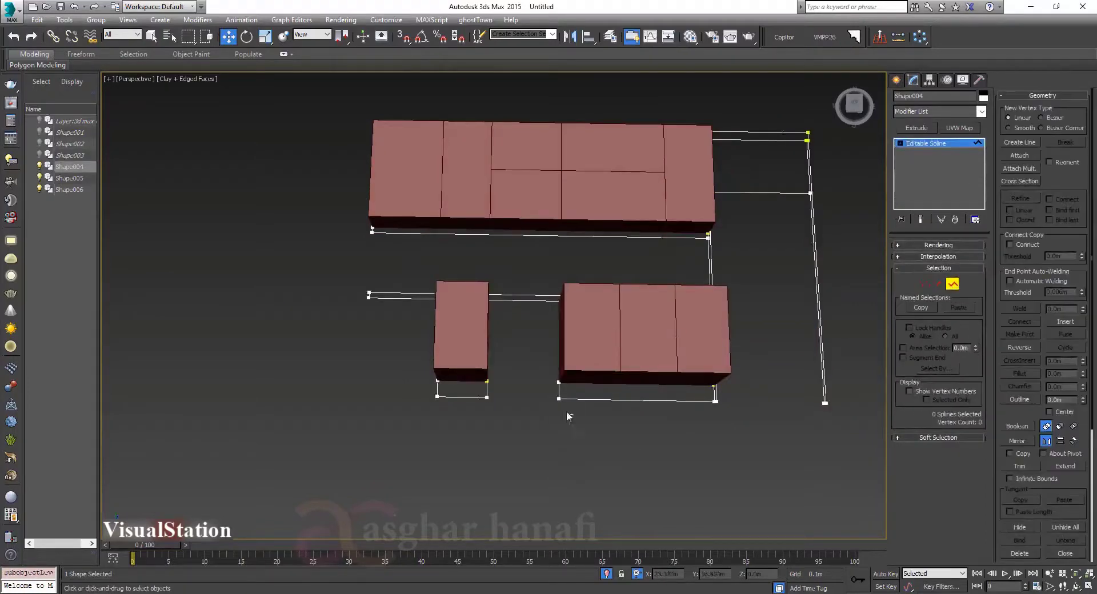
left_click(567, 402)
left_click(478, 398, "ctrl")
scroll(1012, 412, "down", 2)
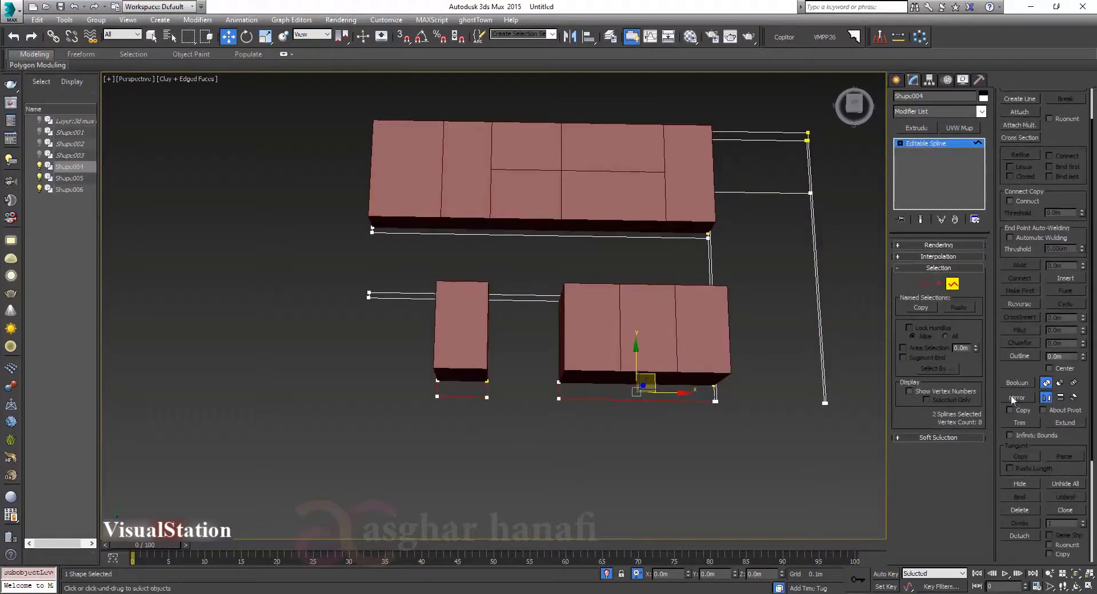
left_click(1018, 537)
left_click(605, 321)
middle_click_drag(601, 359, 821, 536, "alt")
left_click(930, 147)
Raise the two detached strip outlines above the floor and extrude them into thin panels.
left_click(700, 342)
left_click_drag(782, 576, 773, 501)
left_click(925, 128)
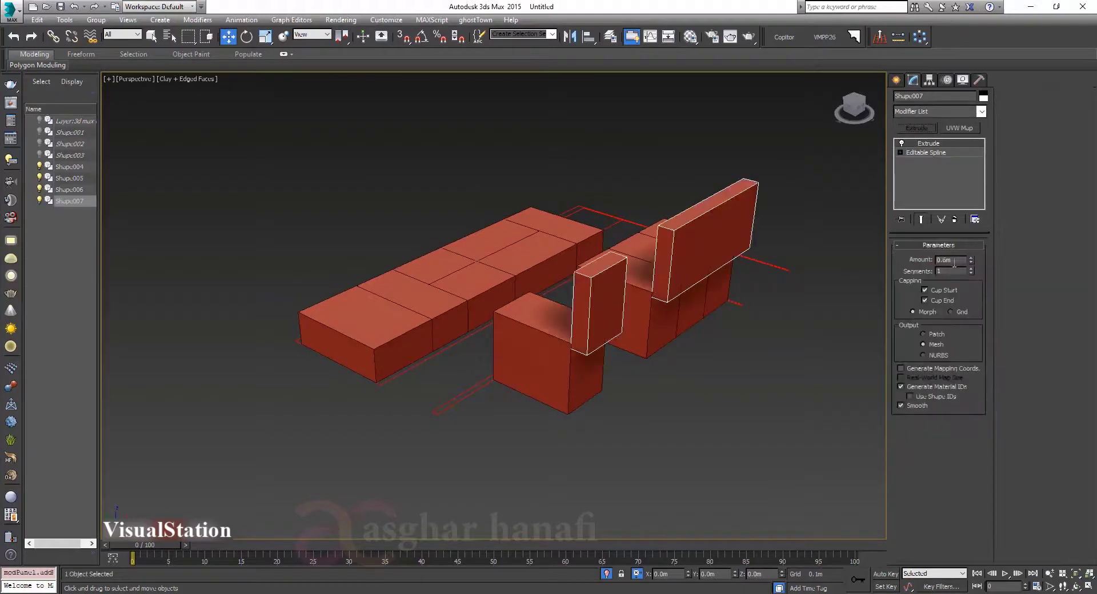
key("Return")
left_click(859, 259)
Detach the two long strip outlines running across the end of the cabinet layout as a separate shape.
middle_click_drag(859, 259, 821, 301, "alt")
left_click(705, 301)
left_click(953, 284)
left_click(677, 428)
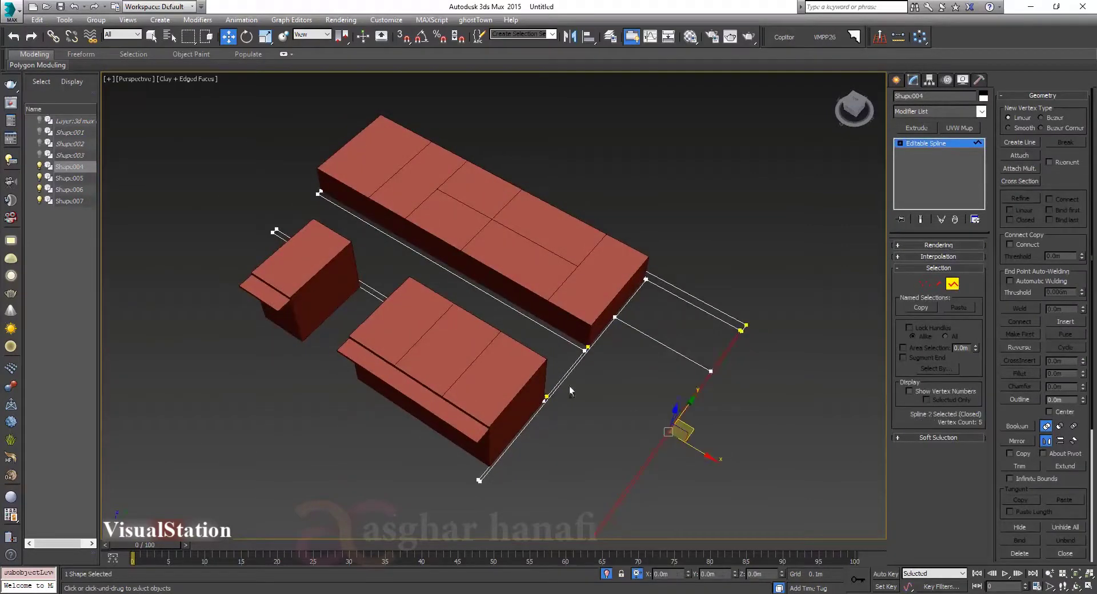
left_click(565, 378, "ctrl")
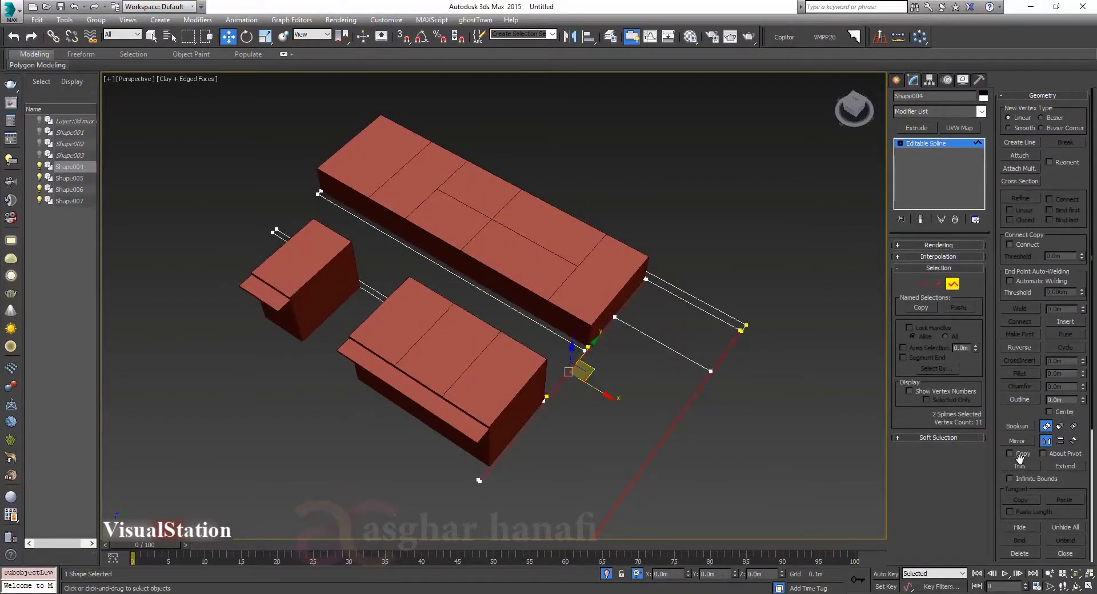
scroll(1008, 409, "down", 5)
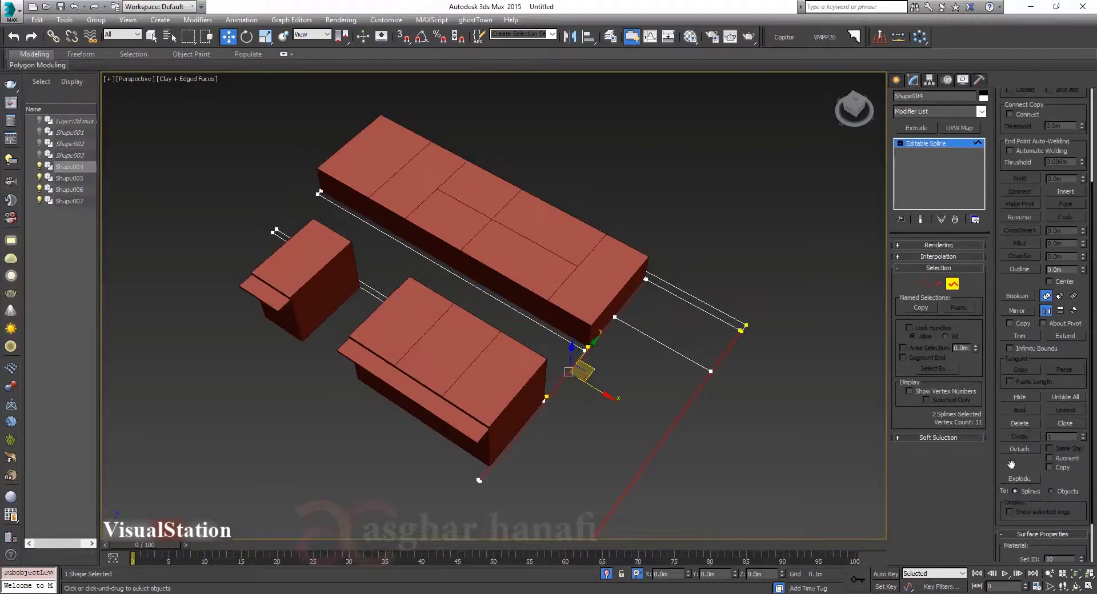
left_click(1019, 449)
left_click(594, 311)
left_click(780, 318)
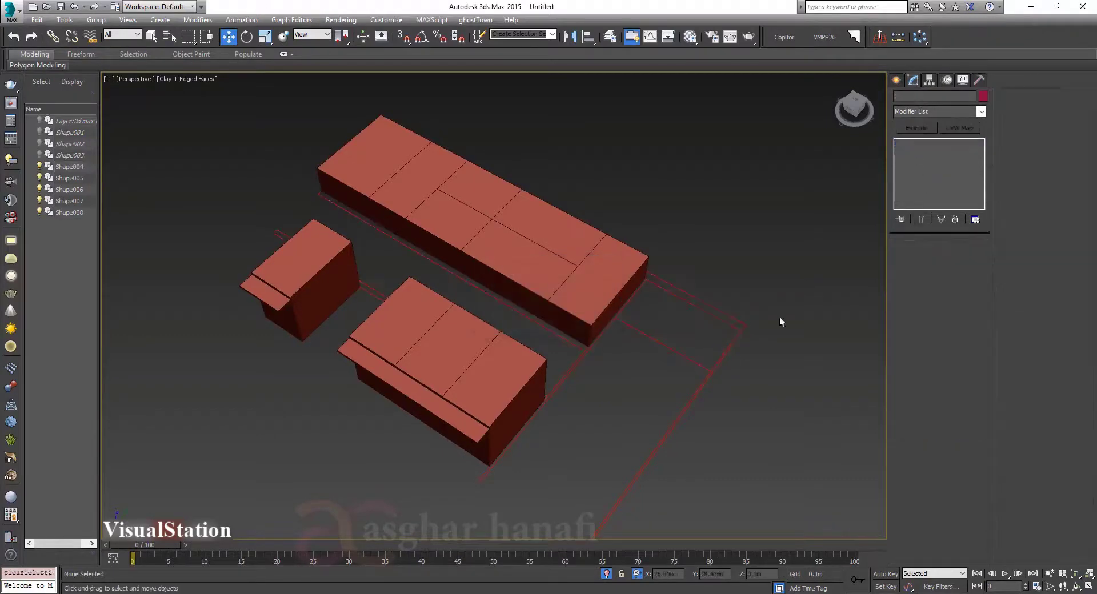
Extrude the two detached long strips into upright side panels and deselect them.
left_click(684, 411)
left_click(916, 128)
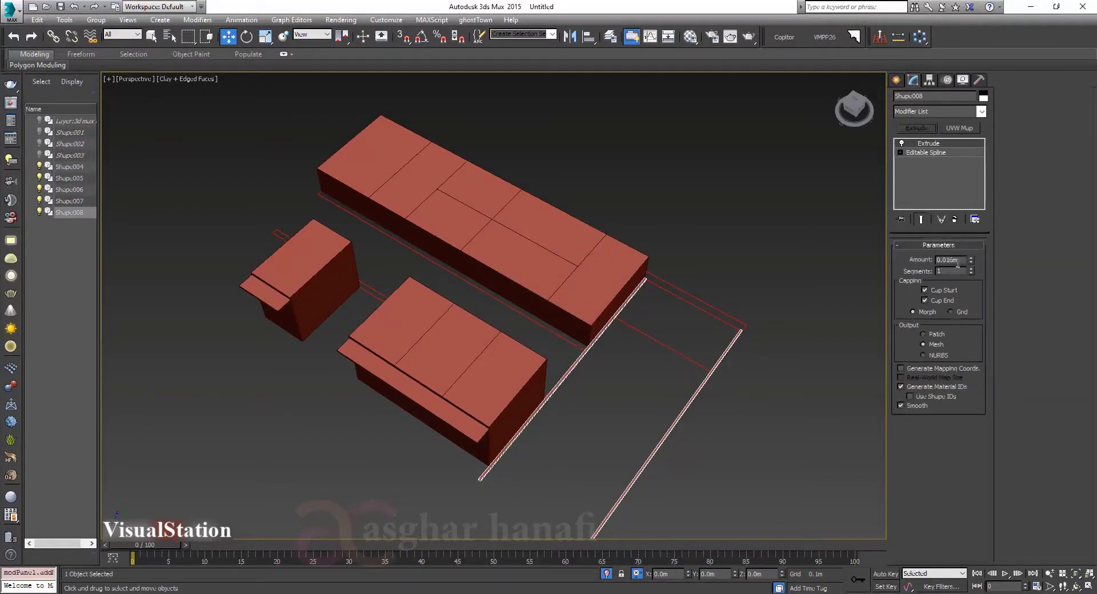
key("Return")
left_click(796, 259)
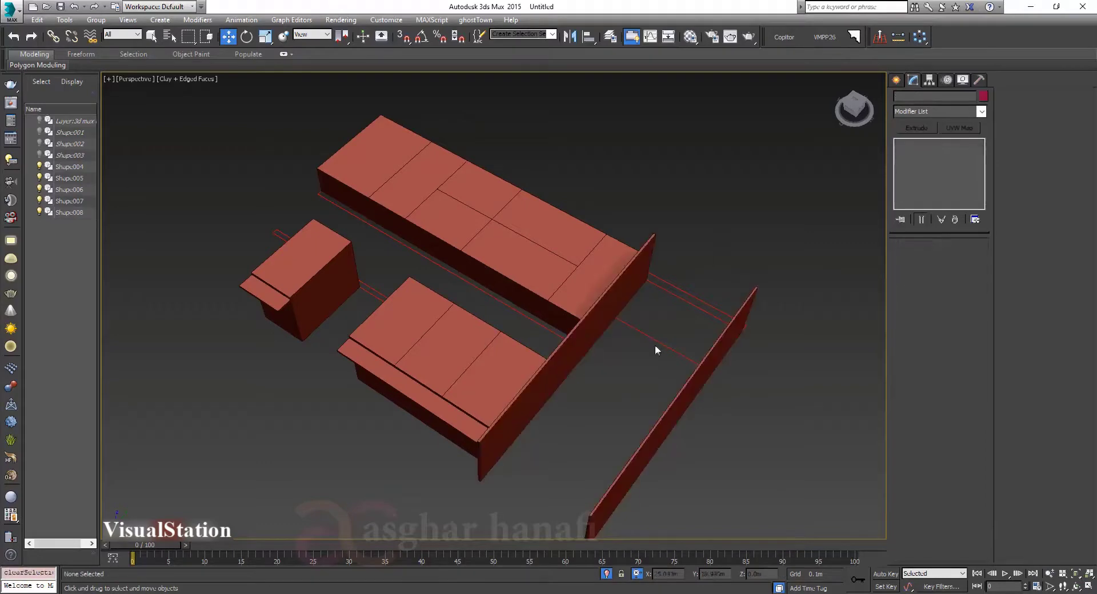
Detach the rectangular outline between the two side panels as a separate shape.
left_click(656, 342)
left_click(953, 284)
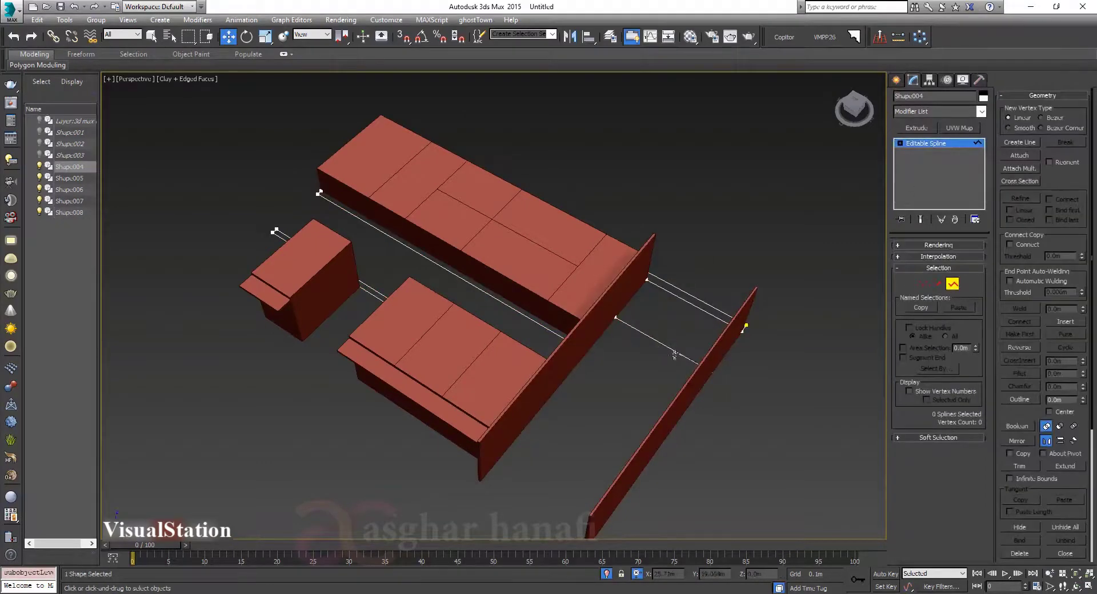
scroll(1020, 439, "down", 2)
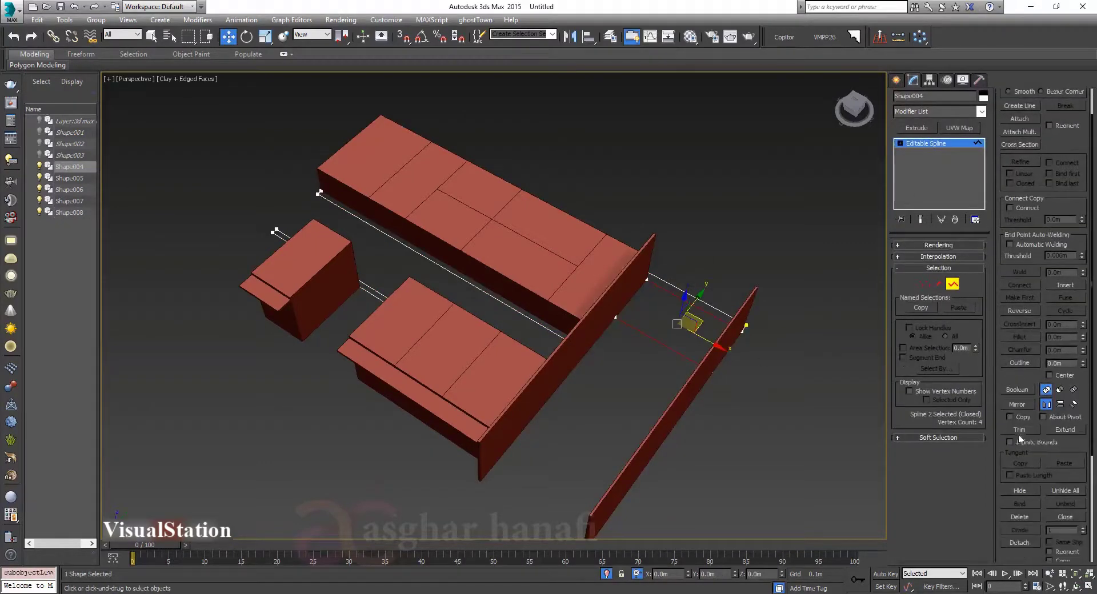
left_click(1021, 544)
left_click(581, 319)
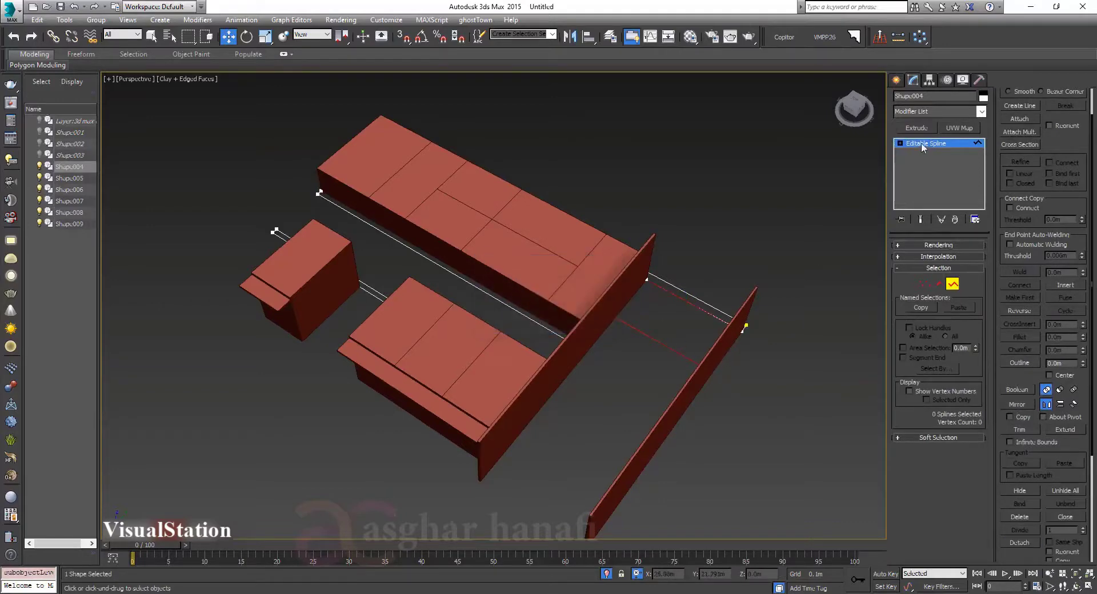
Extrude the detached rectangle between the side panels by 0.59 m and deselect it.
left_click(607, 353)
left_click(640, 333)
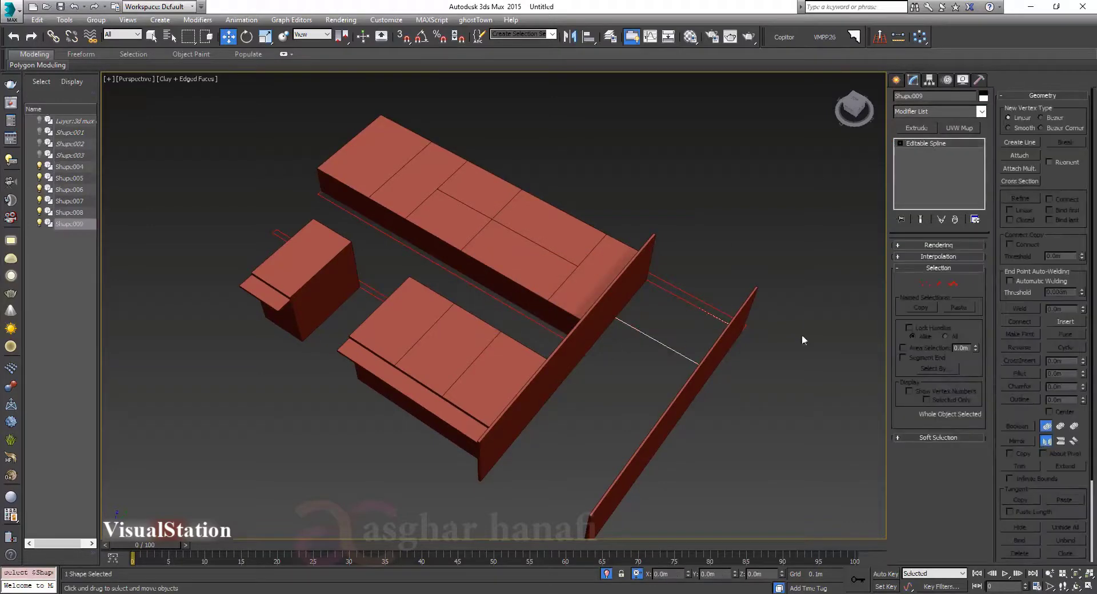
left_click(919, 128)
type(".59")
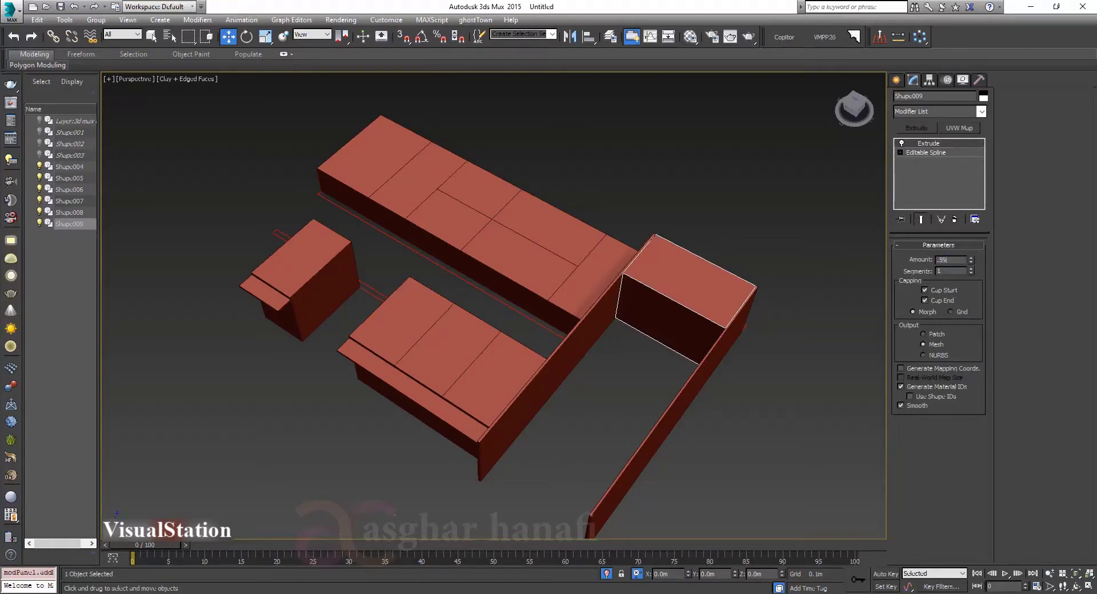
key("Return")
left_click(734, 240)
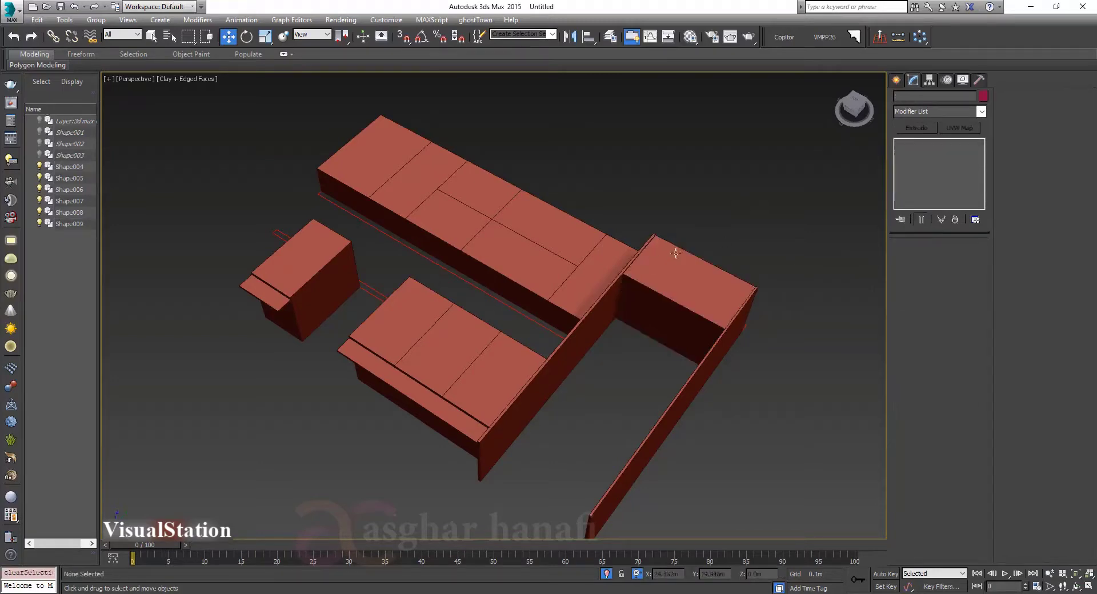
Extrude the remaining strip outlines of the original shape by 0.59 m.
middle_click_drag(648, 260, 691, 303, "alt")
left_click(530, 354)
left_click(916, 128)
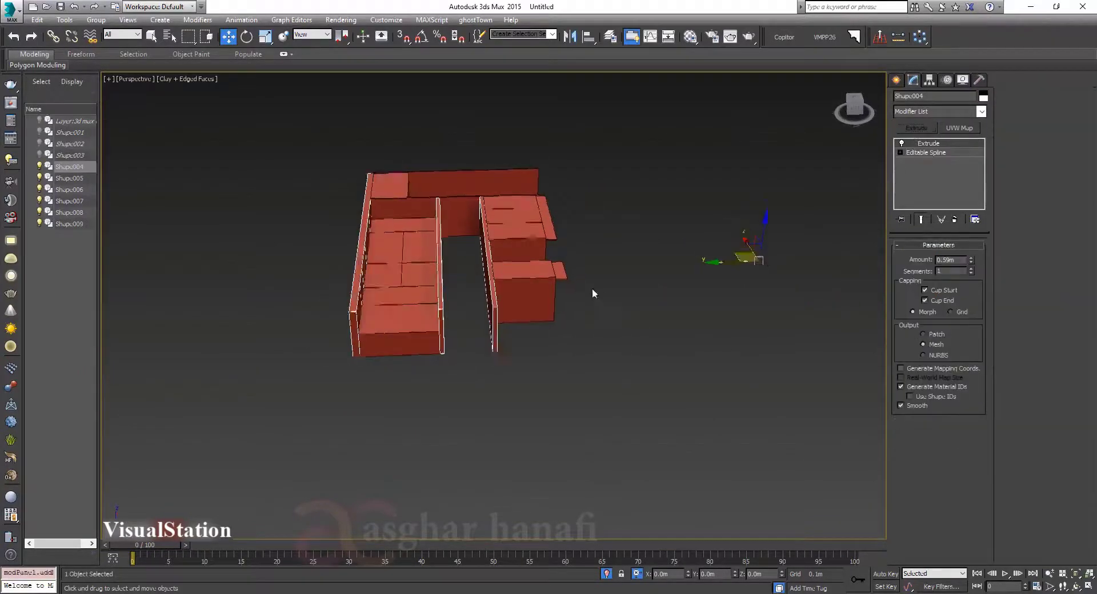
middle_click_drag(592, 288, 548, 303, "alt")
Delete the strip spline along the large cabinet block from the extruded strip shape and return to its Extrude modifier.
left_click(901, 153)
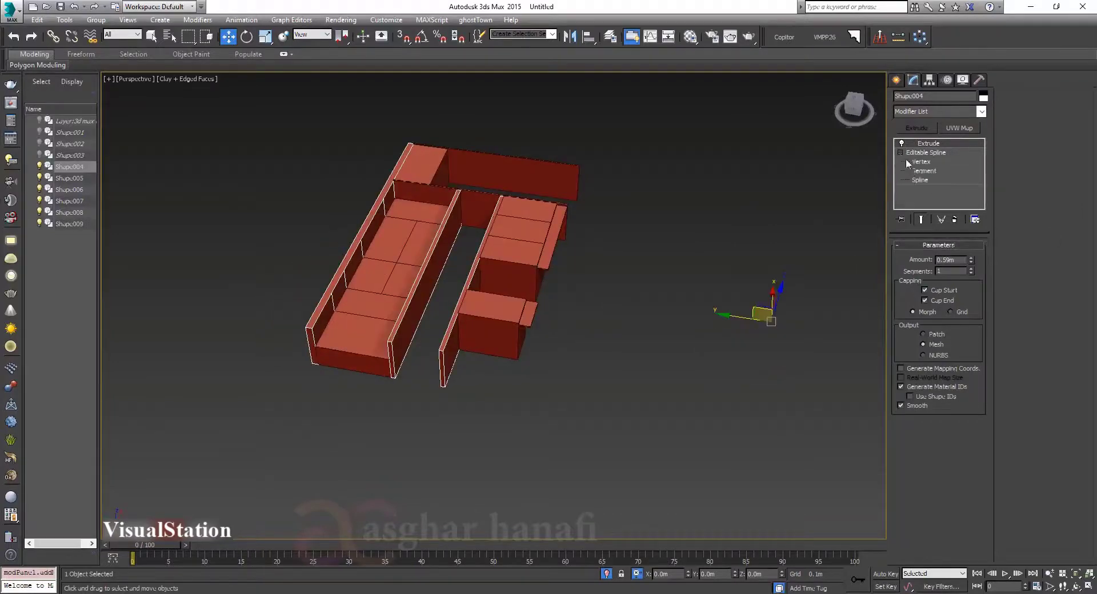
left_click(920, 180)
middle_click_drag(434, 320, 454, 344, "alt")
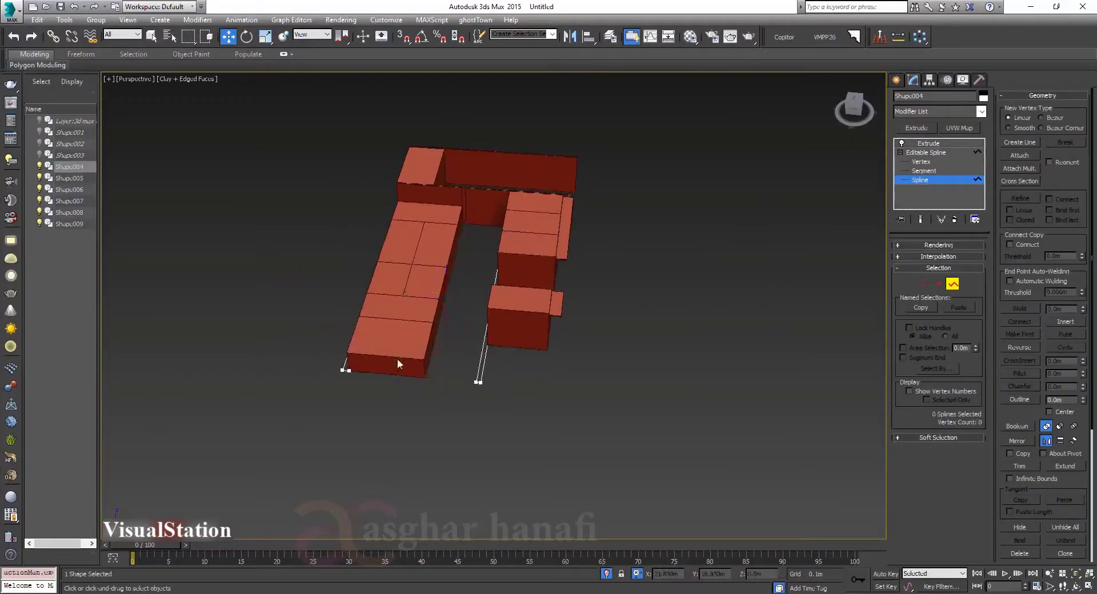
middle_click_drag(398, 364, 456, 246, "alt")
middle_click_drag(402, 352, 431, 372, "alt")
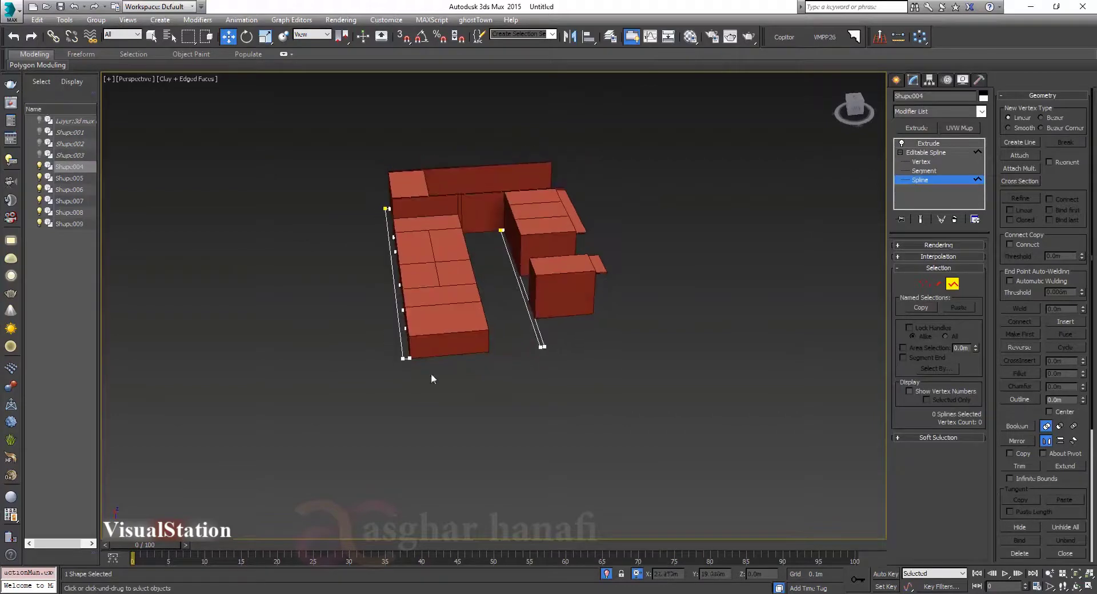
left_click(374, 348)
key("Delete")
left_click(926, 152)
left_click(928, 142)
Select all six cabinet shapes and rotate them upright with angle snap turned on.
left_click(745, 203)
middle_click_drag(745, 203, 567, 249, "alt")
left_click_drag(353, 410, 354, 409)
key("e")
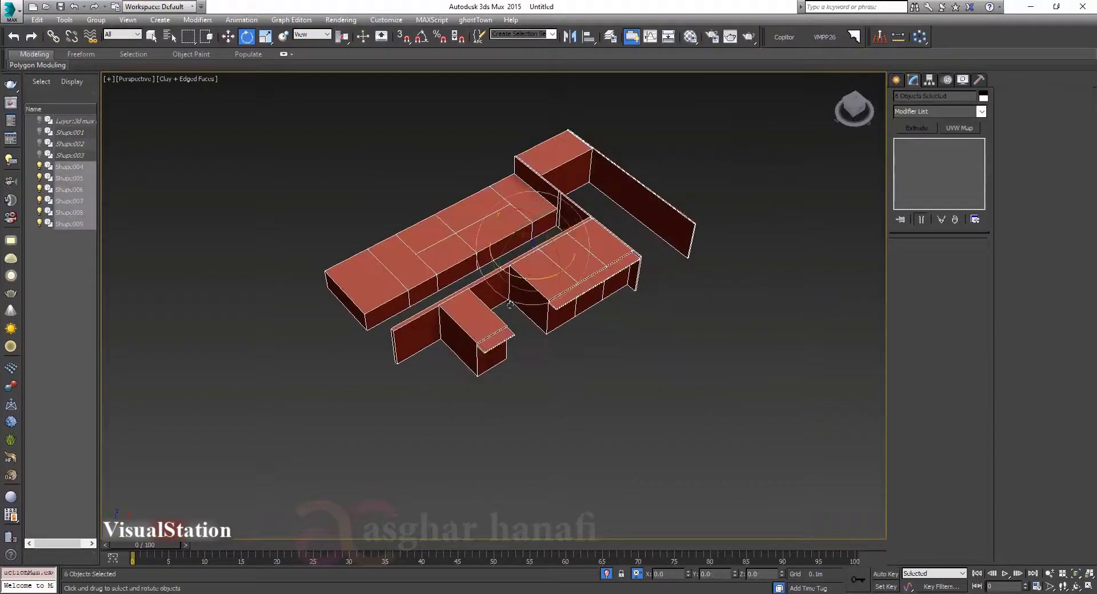
left_click_drag(536, 269, 563, 309)
right_click(569, 299)
key("a")
Move the upright cabinet group against the inner face of the room's back wall in the top view.
key("t")
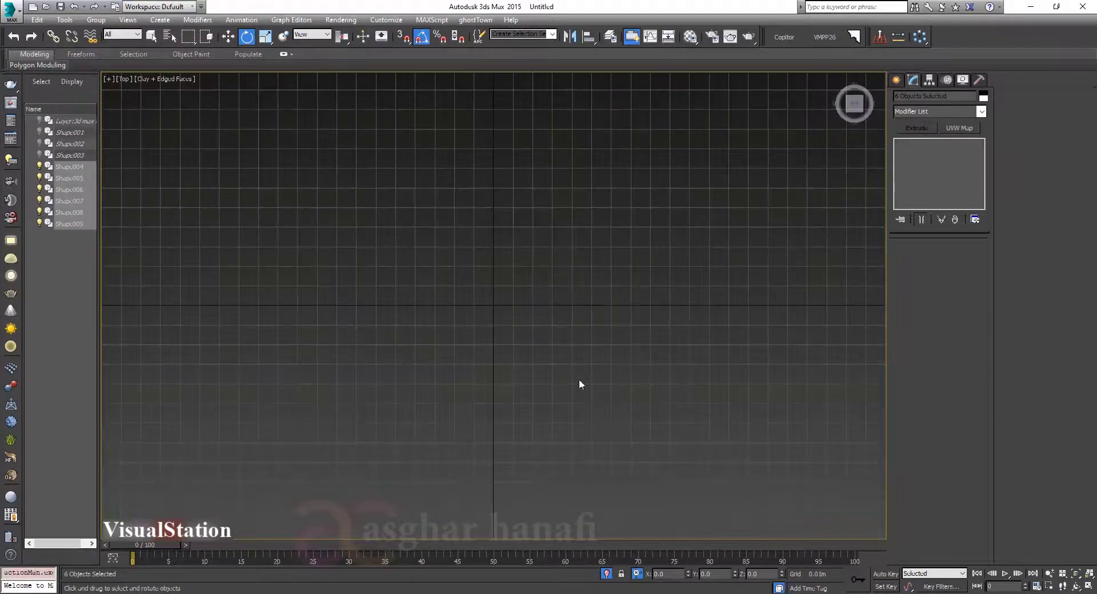
key("z")
scroll(561, 384, "down", 2)
key("w")
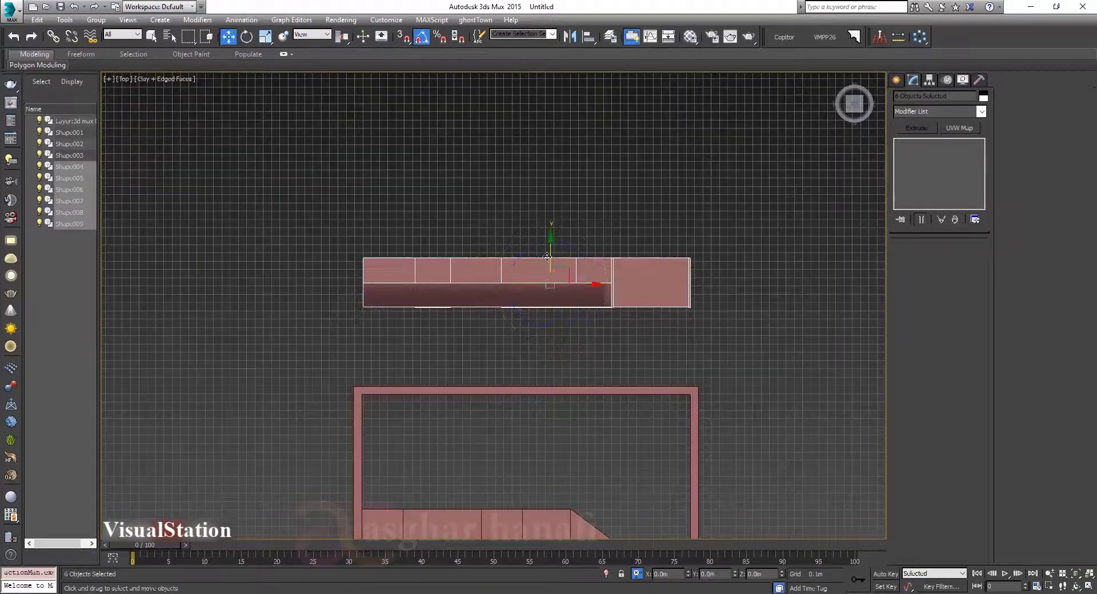
left_click_drag(547, 257, 542, 389)
middle_click_drag(542, 389, 511, 364, "alt")
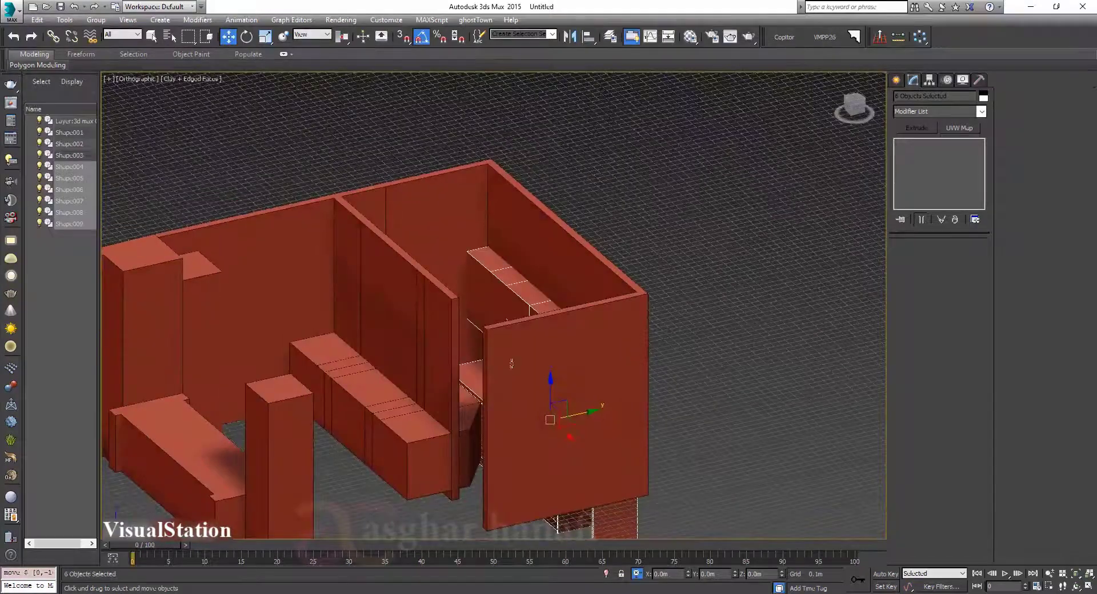
Raise the cabinet group toward floor level in the front view and turn on 2.5D snapping.
key("f")
left_click_drag(520, 255, 518, 133)
scroll(388, 434, "up", 8)
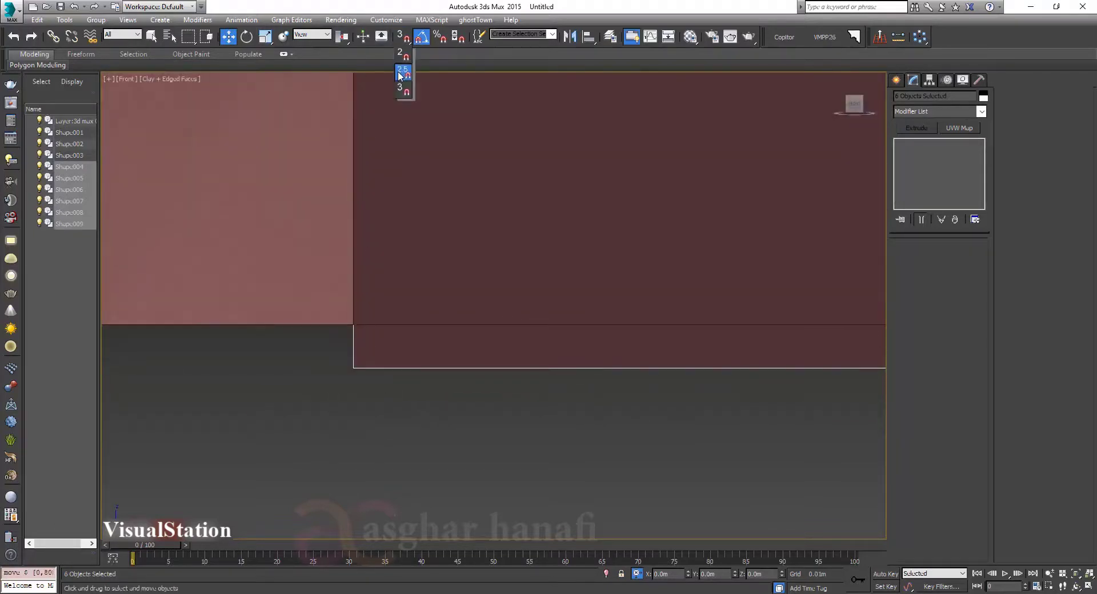
left_click(401, 70)
Try to snap the cabinet group's lower corner to the base of the walls, and undo the move.
left_click_drag(354, 366, 355, 318)
scroll(368, 444, "up", 3)
scroll(396, 437, "down", 10)
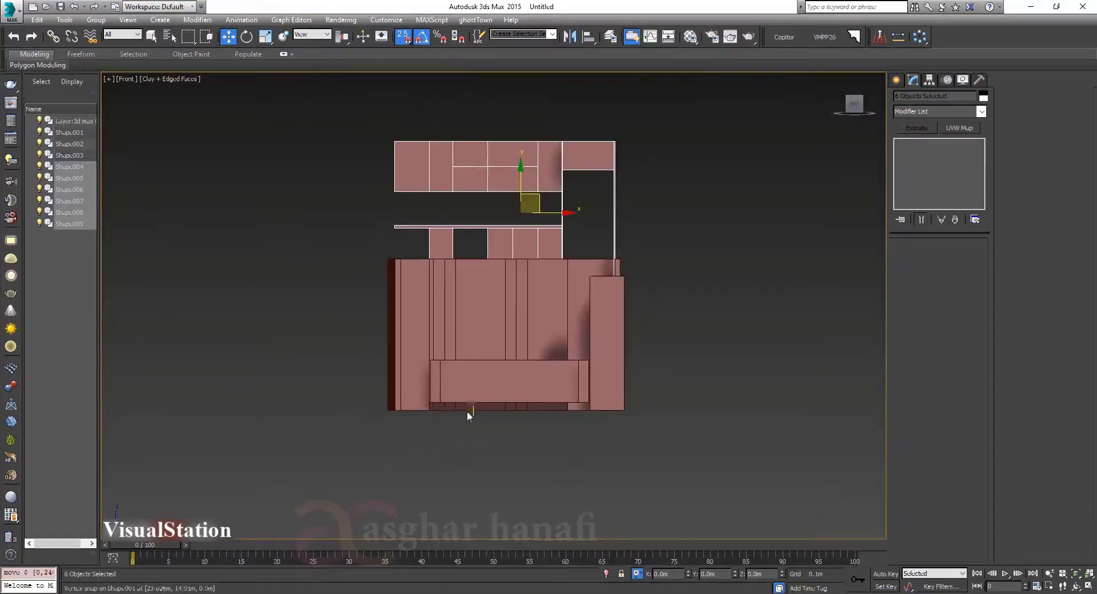
key("ctrl+z")
Snap the cabinet group's lower corner vertically to the base of the walls and deselect the group.
scroll(499, 398, "up", 8)
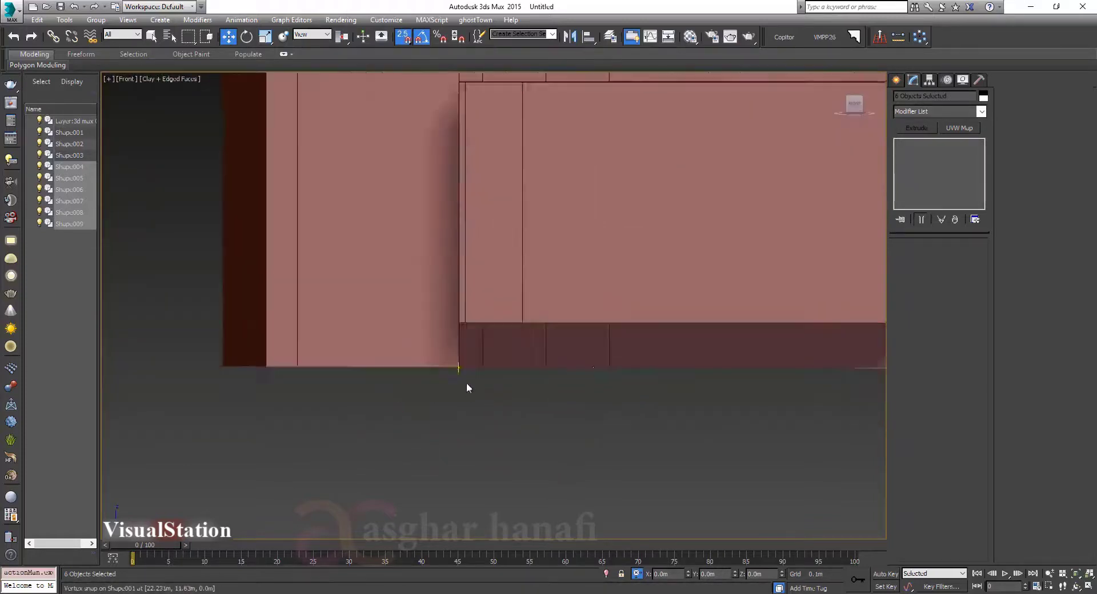
left_click_drag(405, 281, 404, 224)
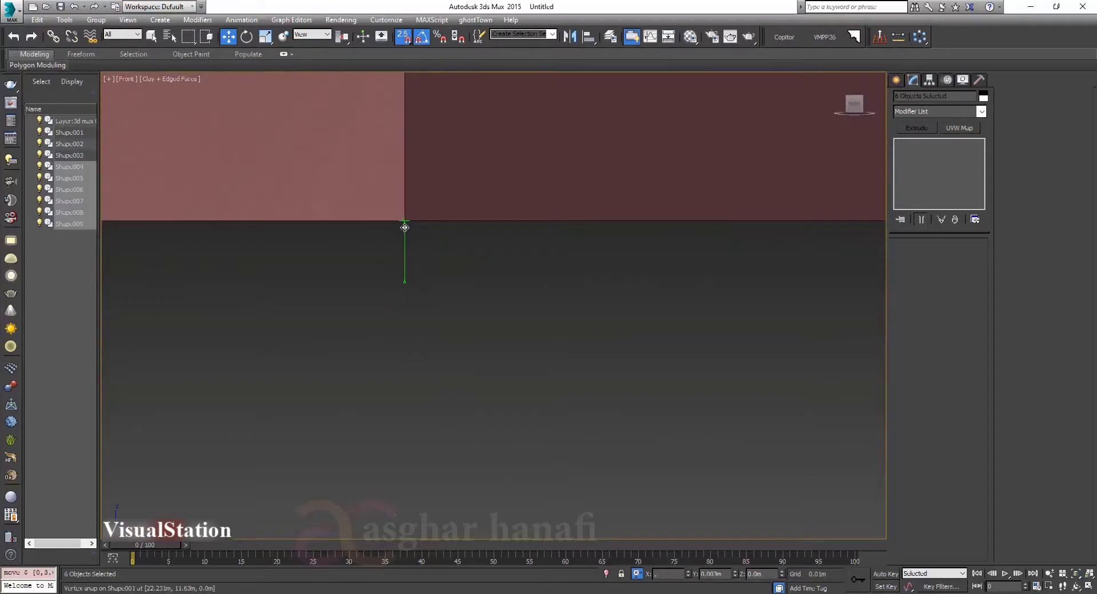
scroll(426, 428, "down", 8)
middle_click_drag(563, 329, 497, 289, "alt")
scroll(556, 292, "up", 6)
left_click(697, 279)
middle_click_drag(657, 283, 549, 332, "alt")
Detach the angled end section of the room's counter and the section beside it as a separate shape.
left_click(492, 279)
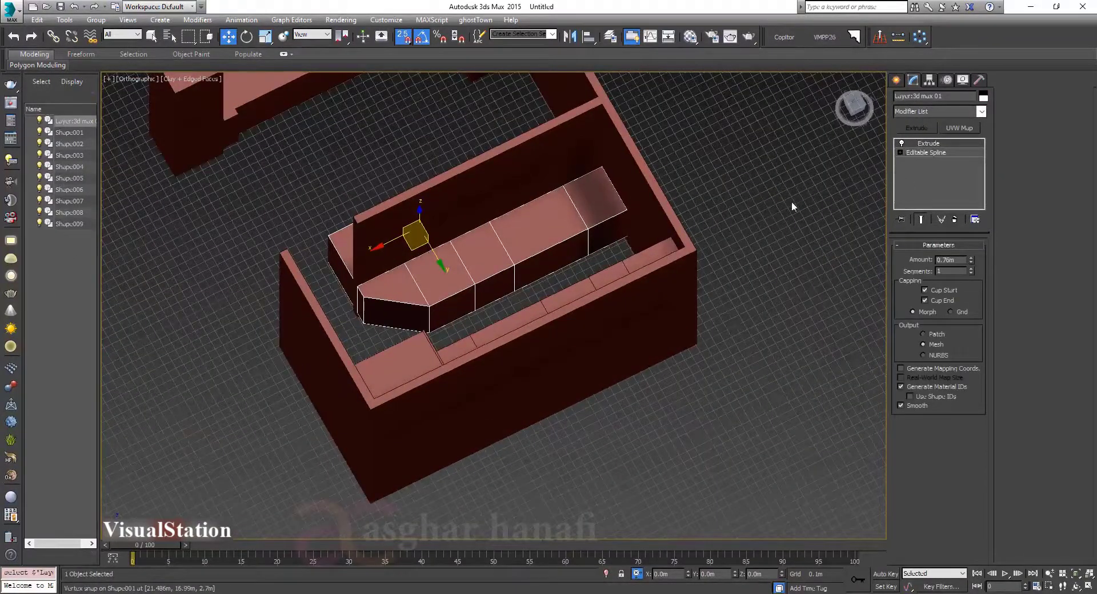
middle_click_drag(522, 269, 883, 169)
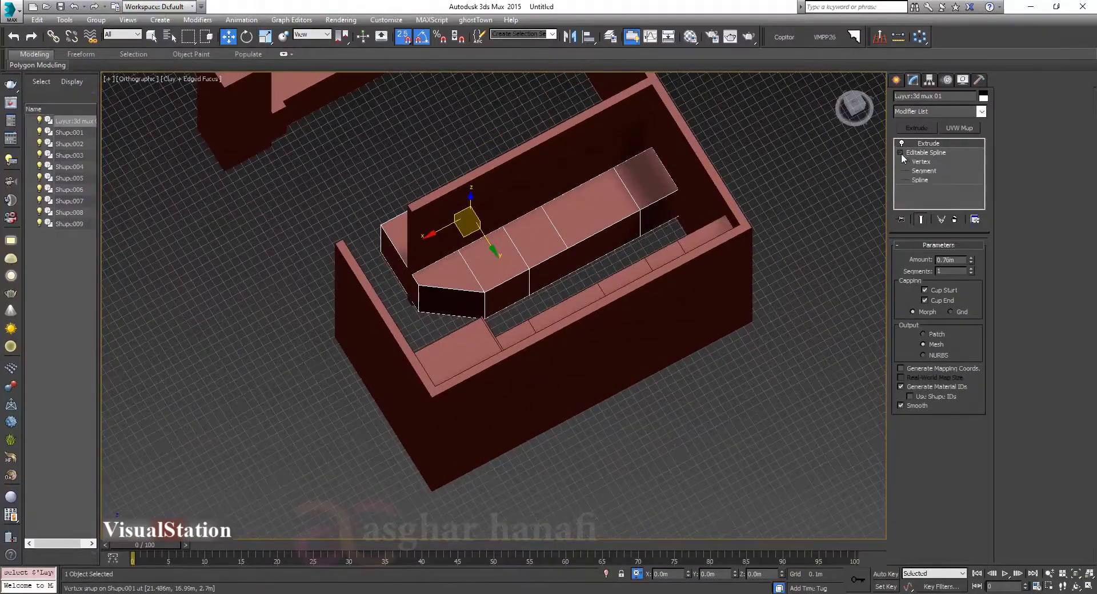
left_click(920, 180)
scroll(537, 301, "up", 5)
left_click_drag(476, 292, 475, 287)
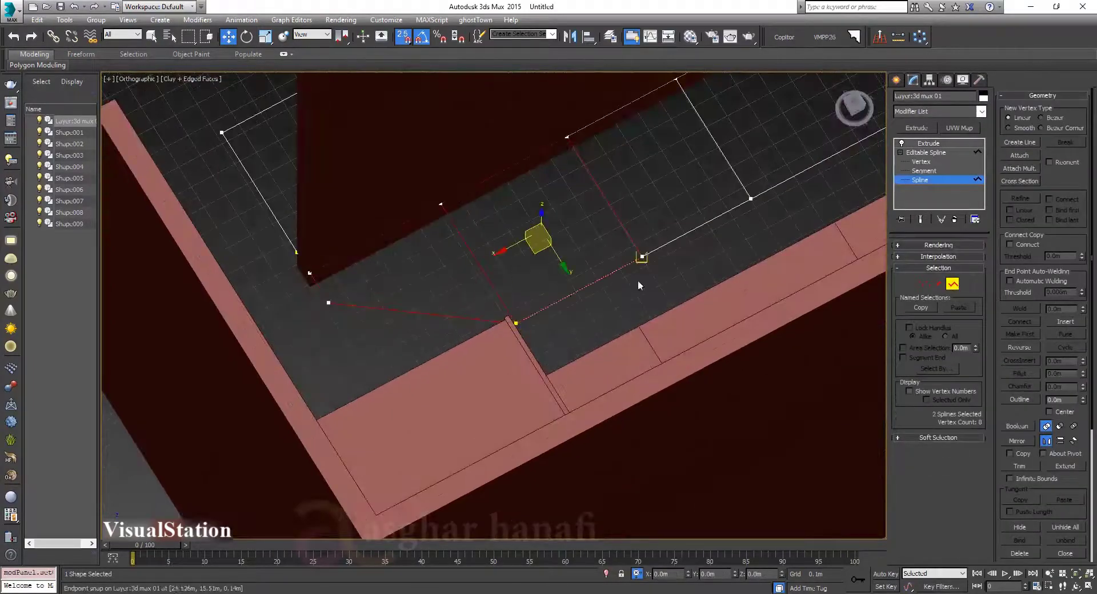
scroll(1032, 403, "down", 5)
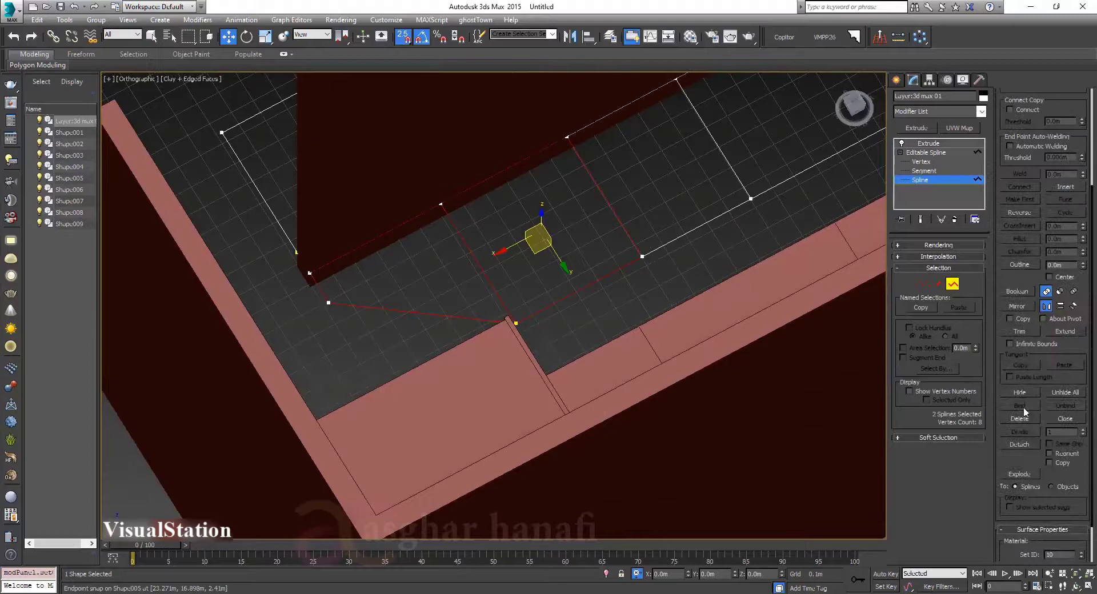
left_click(1021, 444)
left_click(601, 324)
left_click(928, 152)
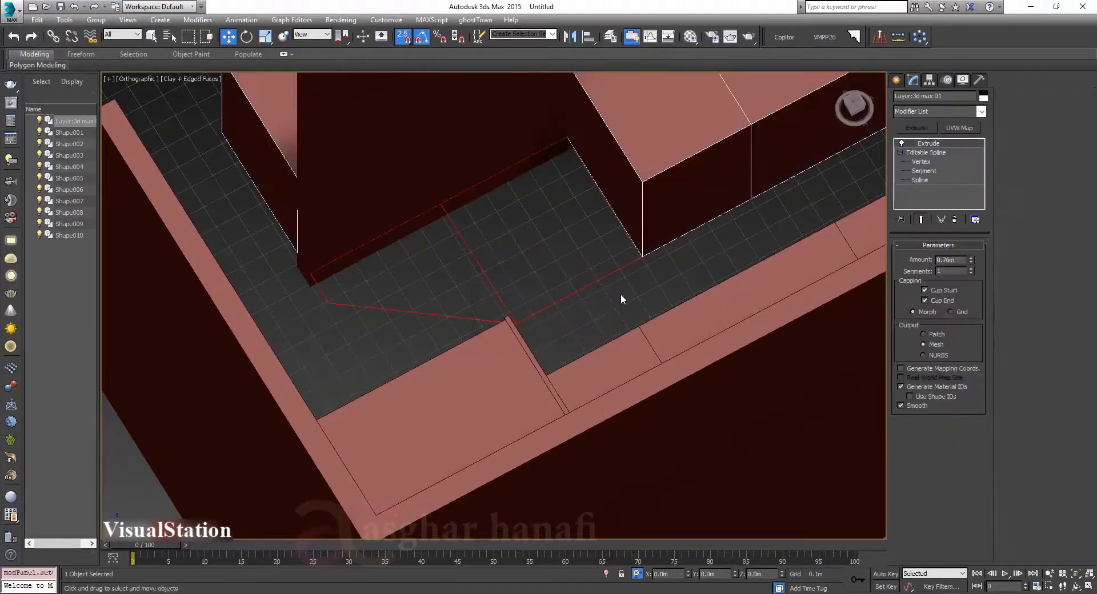
Extrude the two detached end sections into a block taller than the adjoining counter.
left_click(620, 294)
left_click(640, 254)
left_click(917, 130)
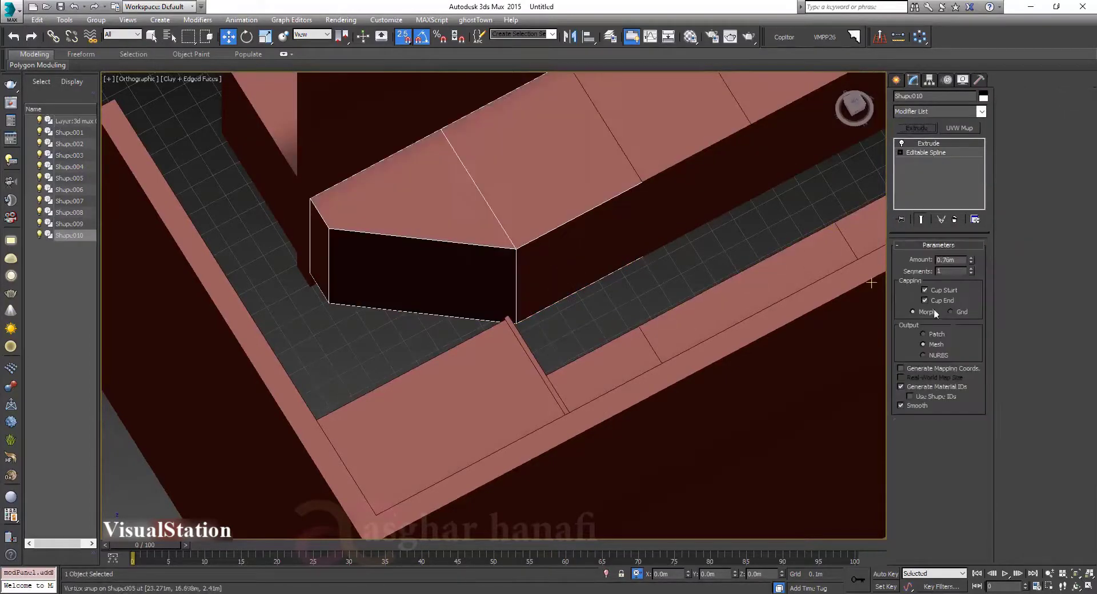
left_click_drag(959, 260, 877, 269)
type(".")
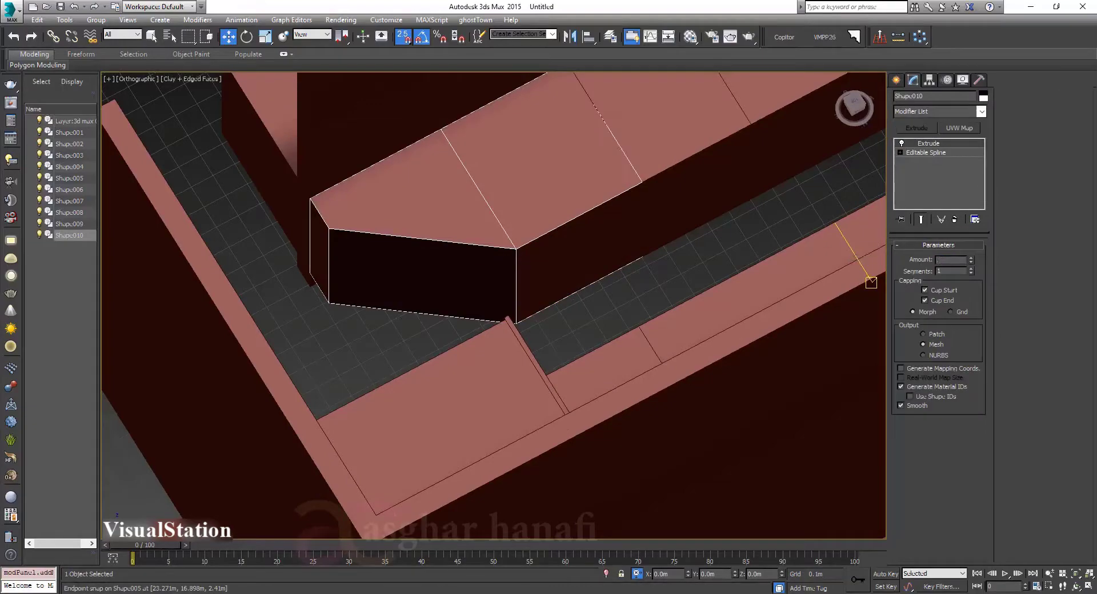
type("4")
key("Return")
Detach a copy of the two outer splines of the remaining counter run and return to its Extrude modifier.
middle_click_drag(555, 218, 462, 307)
scroll(536, 311, "down", 5)
middle_click_drag(576, 299, 534, 290, "alt")
left_click(535, 289)
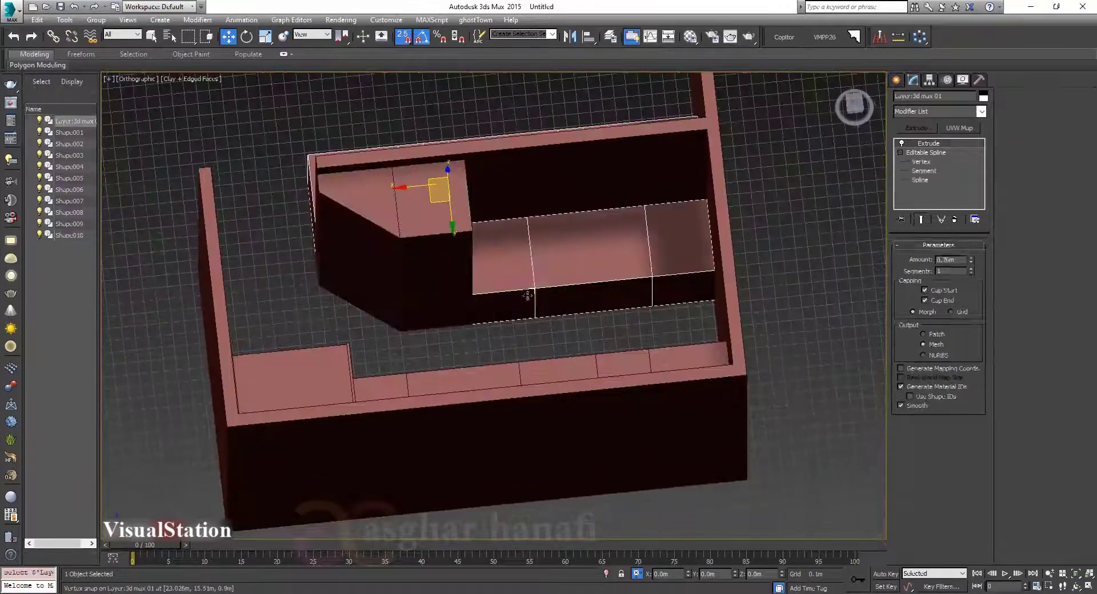
left_click(920, 180)
left_click(527, 319)
left_click(682, 303, "ctrl")
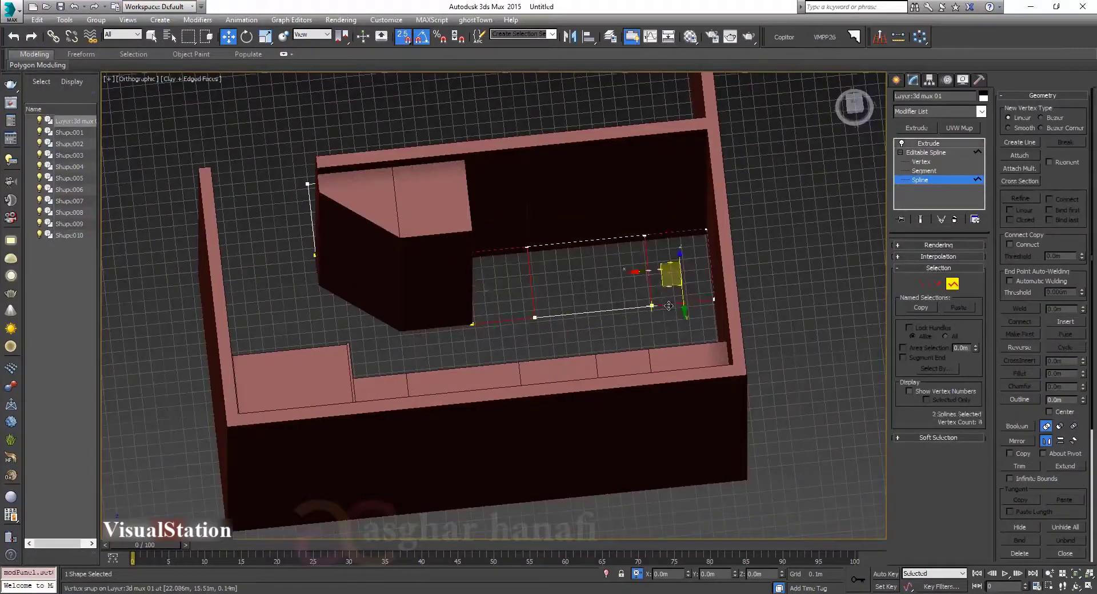
scroll(1047, 503, "down", 3)
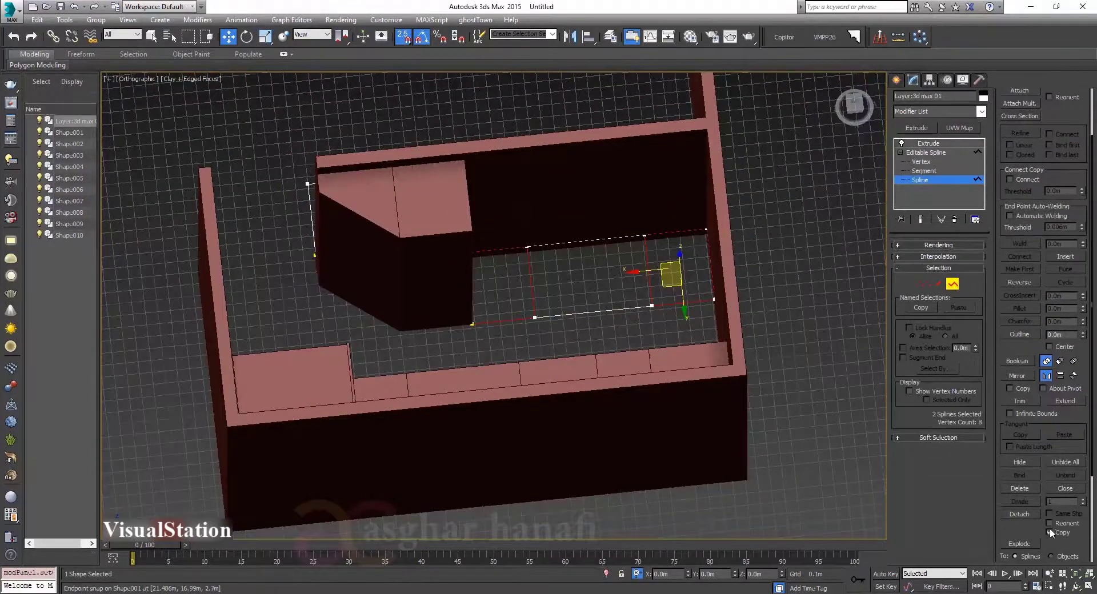
left_click(1049, 533)
left_click(1020, 515)
key("Return")
left_click(925, 153)
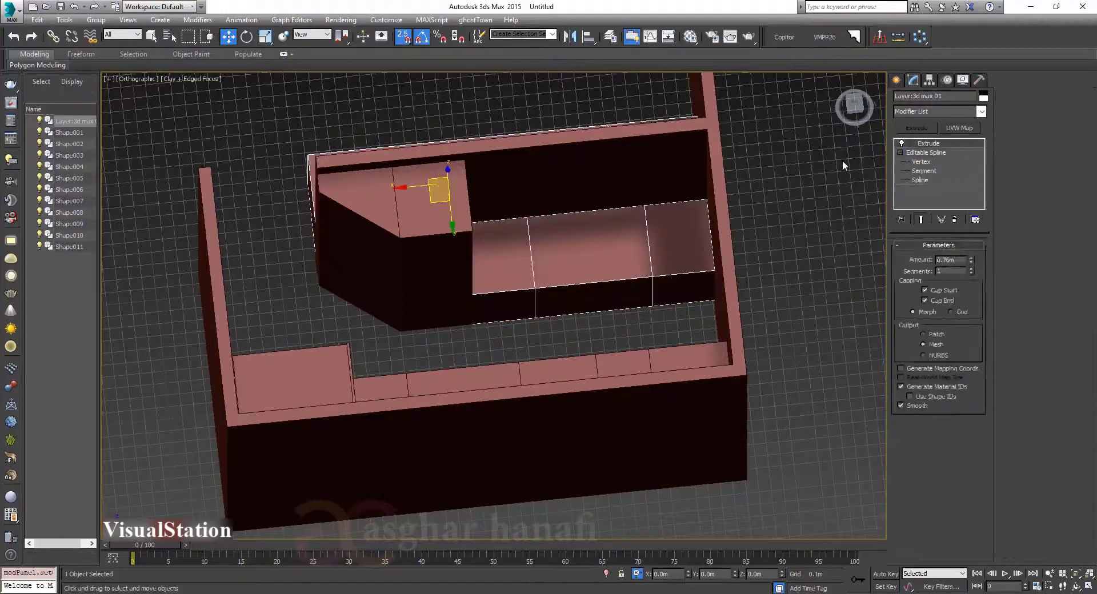
Select the two detached end outlines of the counter run and isolate them together with the counter shape.
left_click(519, 319)
key("s")
left_click(517, 319)
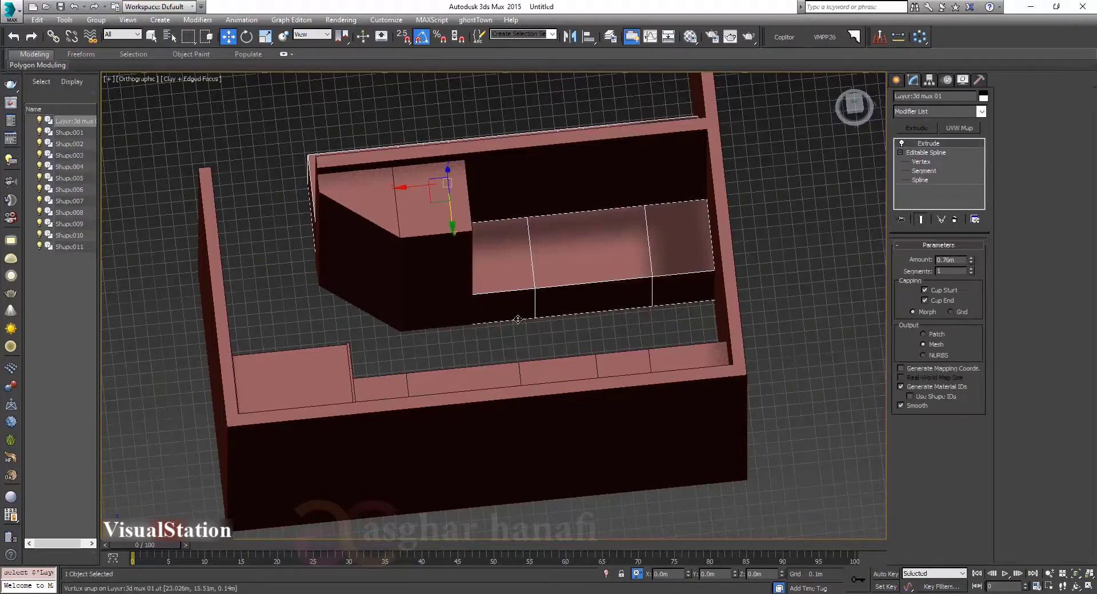
left_click(518, 320)
middle_click_drag(518, 319, 589, 294, "alt")
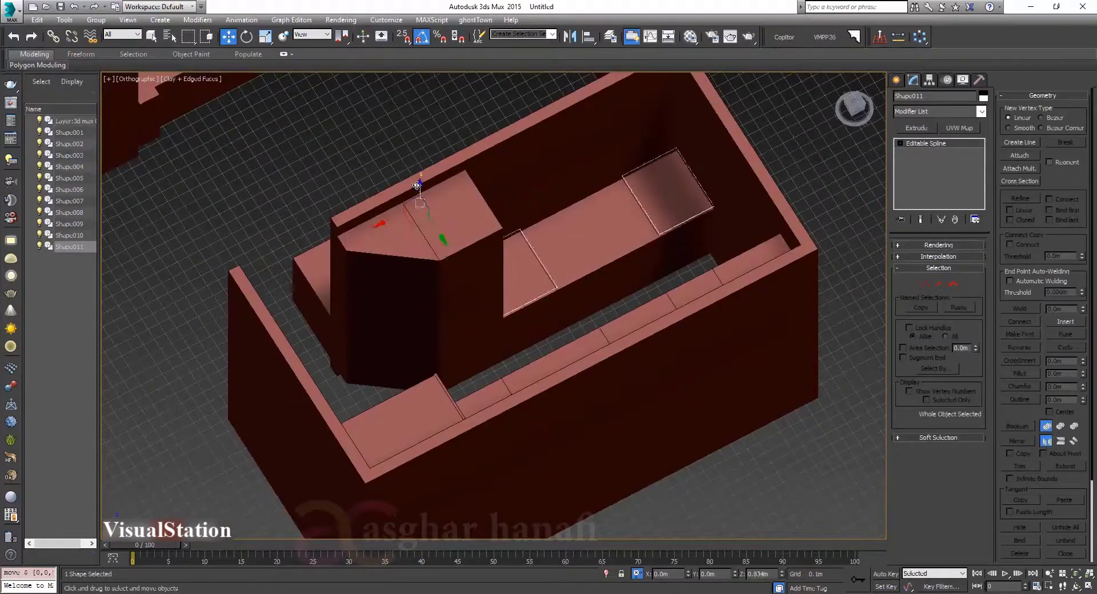
left_click(583, 250, "ctrl")
key("alt+q")
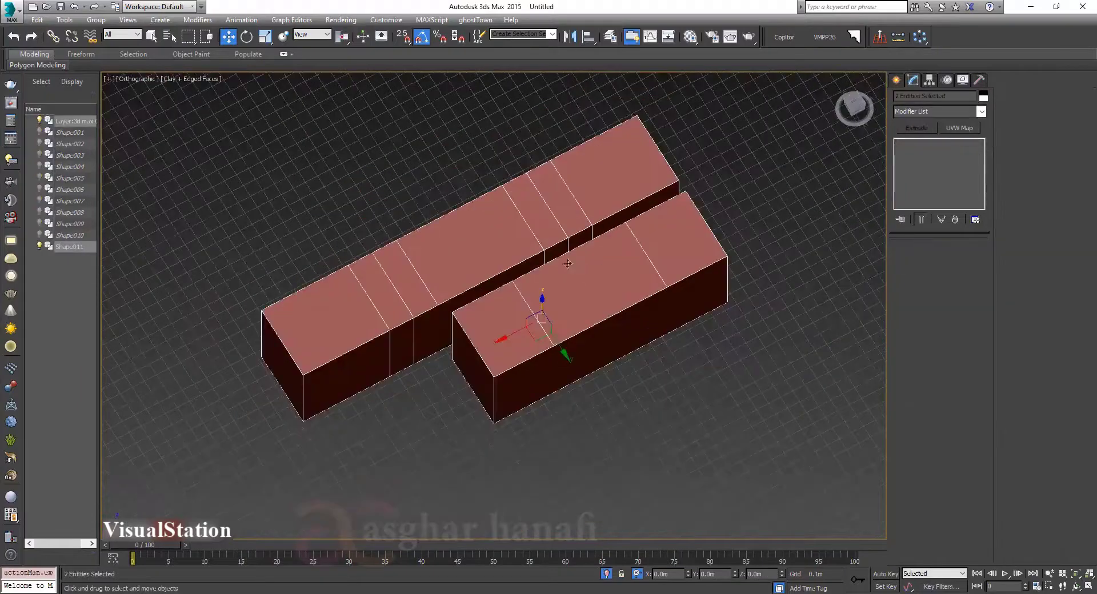
Raise the two detached outlines above the counter top and center their pivot on the object.
middle_click_drag(568, 264, 565, 234, "alt")
left_click(564, 415)
left_click(507, 405)
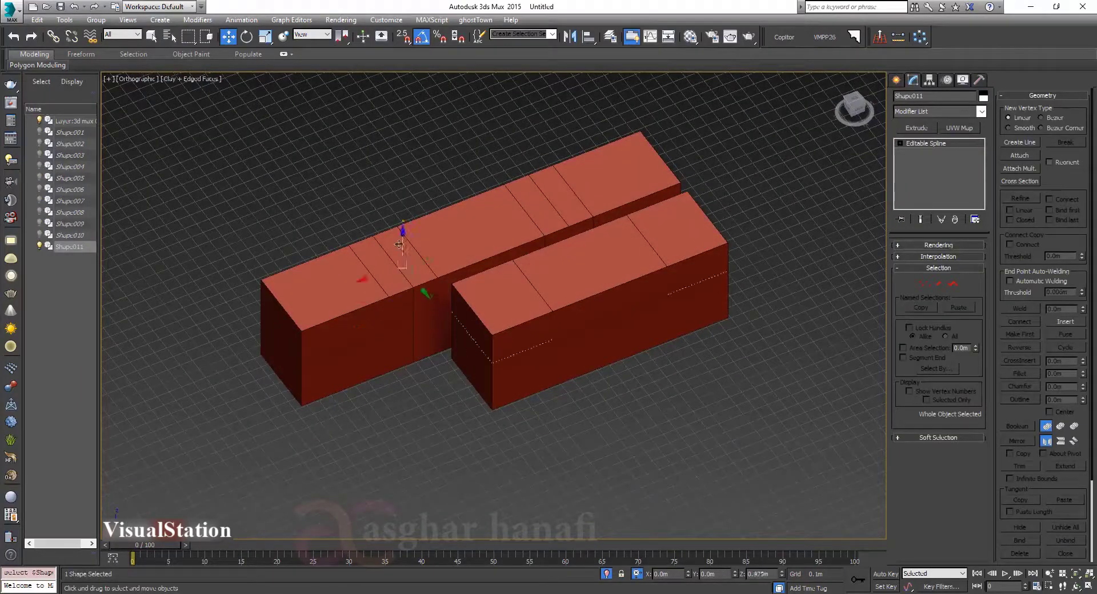
left_click(929, 80)
left_click(939, 152)
left_click(936, 212)
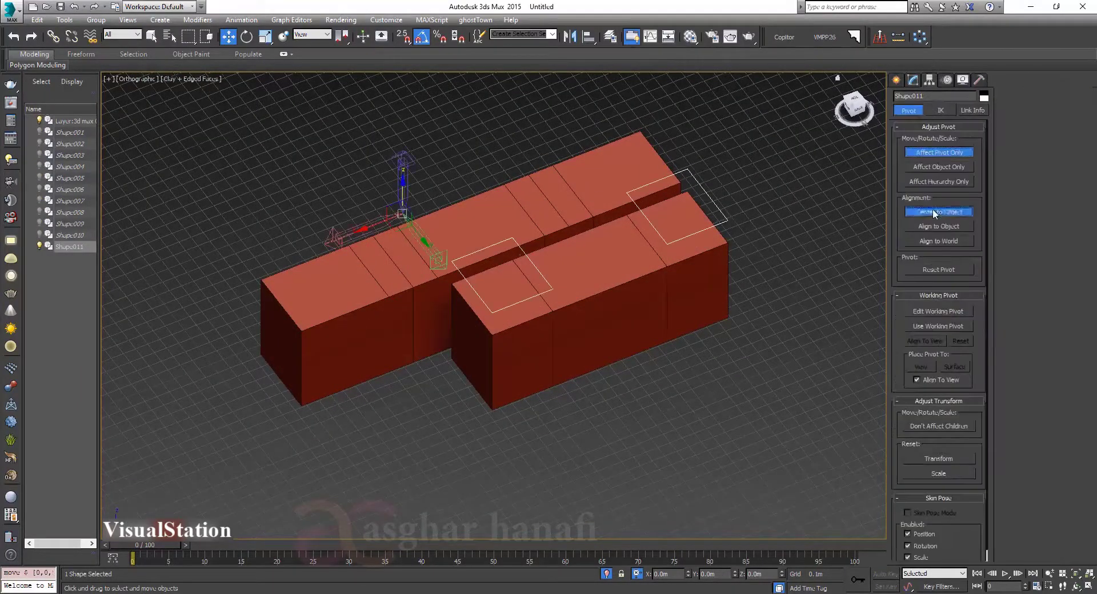
left_click(914, 79)
Snap the detached outlines in 3D down onto the matching corner of the counter's top surface.
scroll(483, 337, "up", 5)
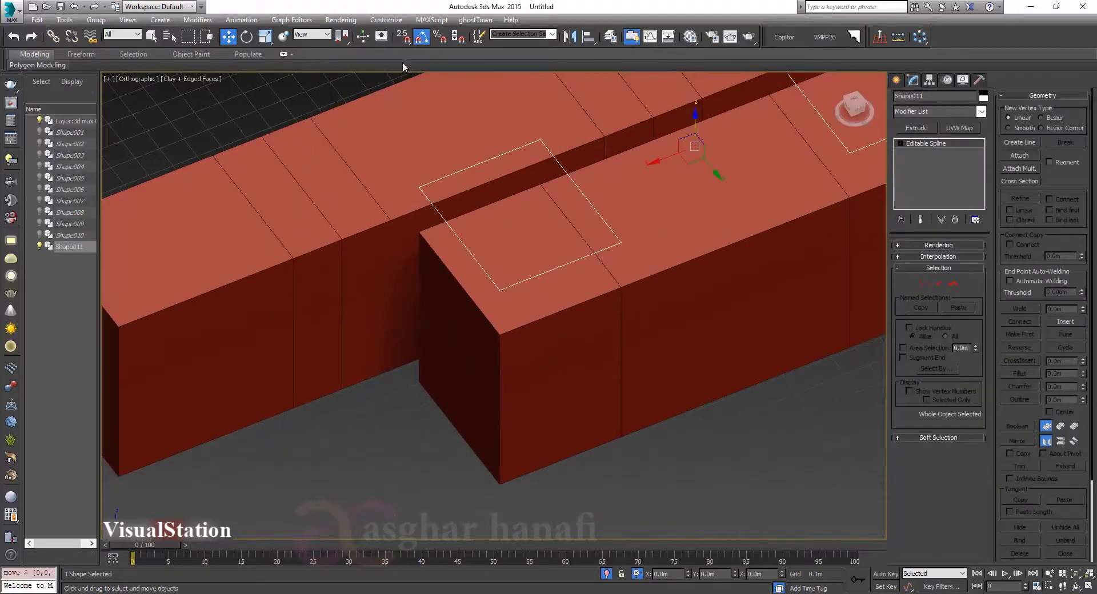
left_click_drag(403, 37, 403, 91)
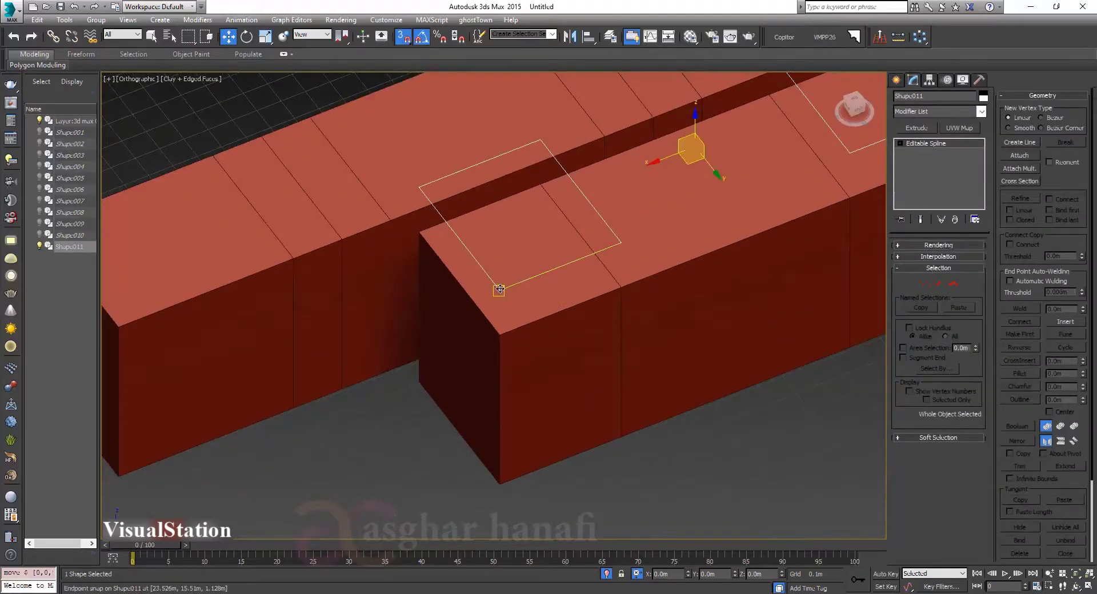
left_click_drag(500, 290, 499, 335)
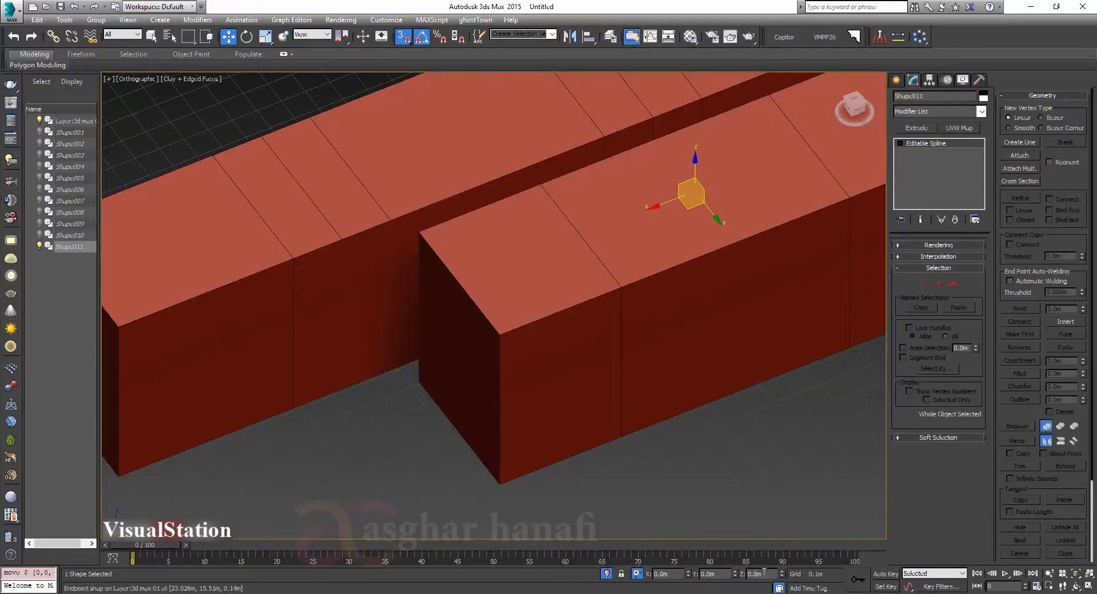
Try raising the detached outlines slightly above the counter top and extruding them within the whole kitchen.
key("Return")
scroll(399, 342, "down", 4)
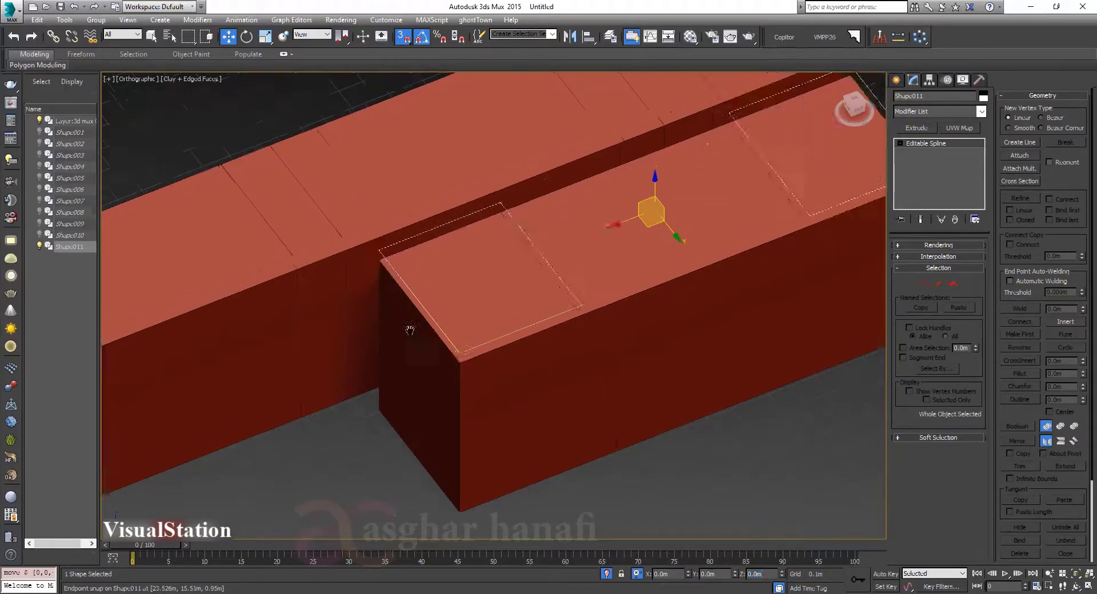
left_click(915, 130)
middle_click_drag(760, 188, 698, 179, "alt")
left_click(608, 575)
middle_click_drag(526, 225, 688, 209, "alt")
scroll(480, 223, "down", 3)
scroll(481, 221, "up", 3)
middle_click_drag(568, 267, 536, 247, "alt")
key("alt+q")
key("ctrl+z")
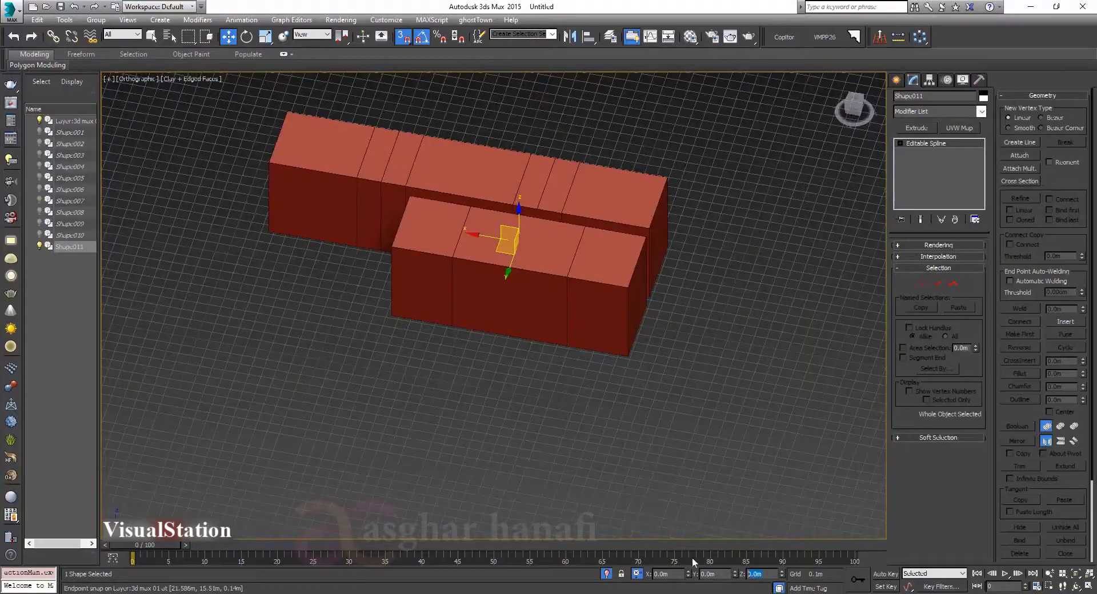
Raise the detached outlines well above the counter top and extrude them 0.76 m into two wall cabinets.
key("Return")
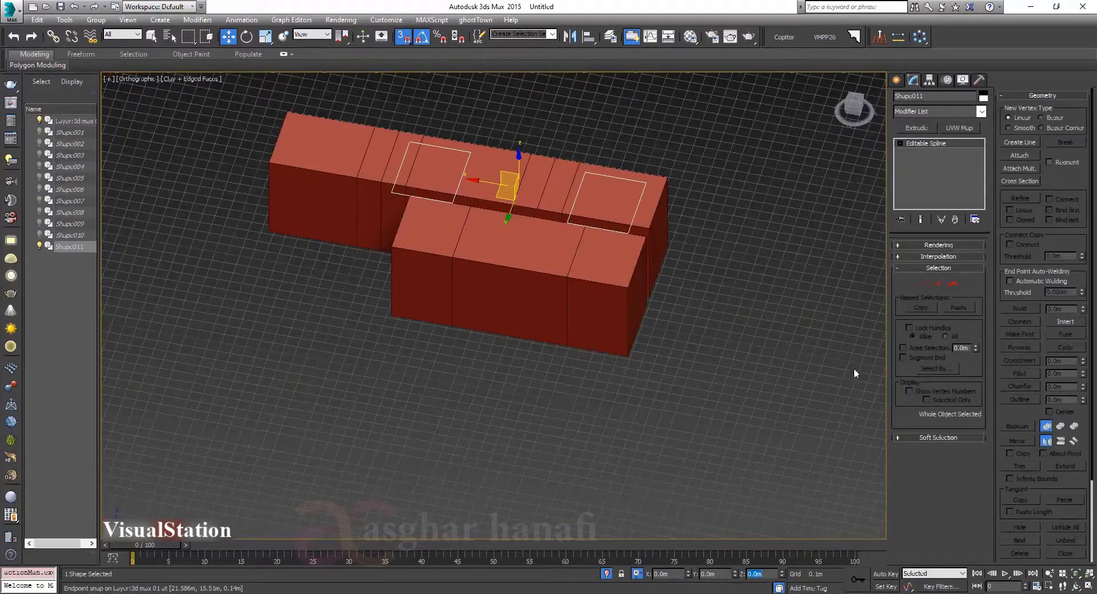
left_click(921, 128)
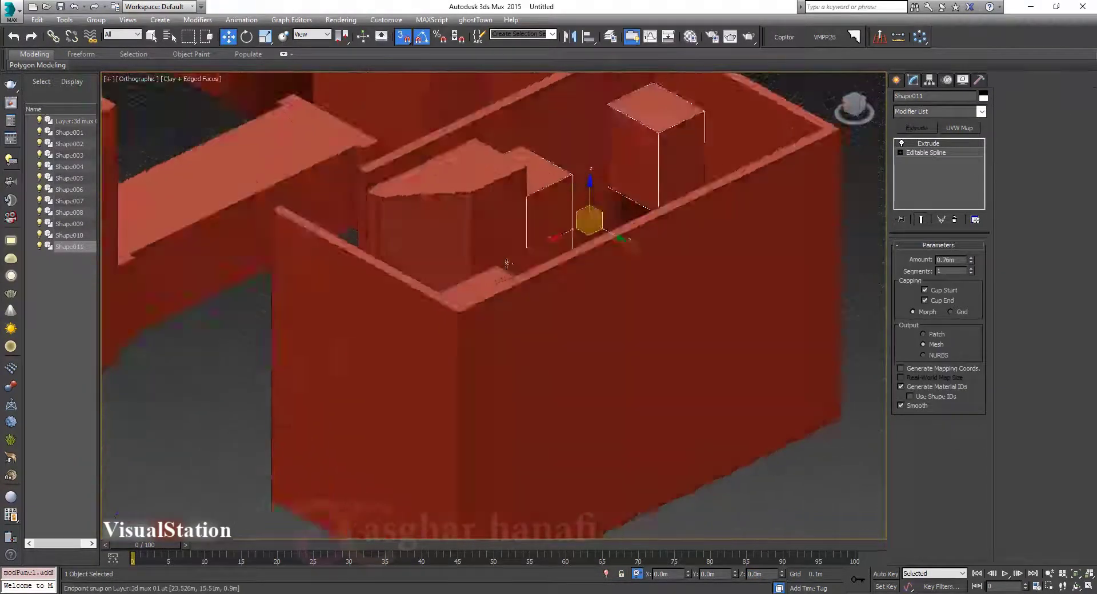
In the top view, move the front vertices of both wall cabinets back toward the wall to halve their depth.
key("t")
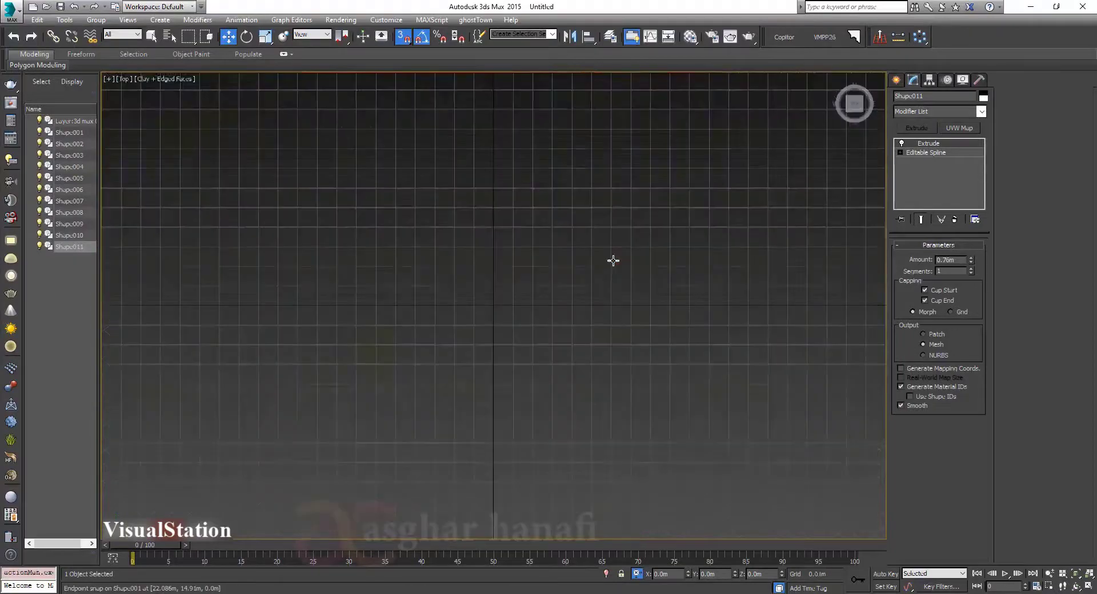
key("z")
scroll(615, 289, "down", 3)
middle_click_drag(615, 289, 571, 236)
key("alt+q")
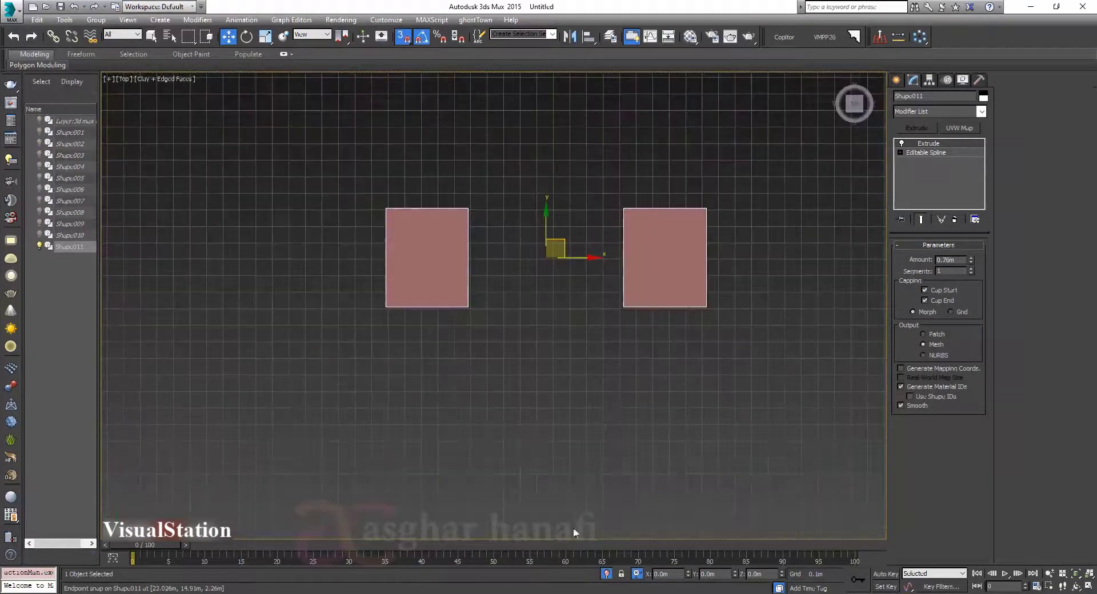
left_click(606, 577)
middle_click_drag(570, 297, 554, 427)
left_click_drag(533, 348, 534, 269)
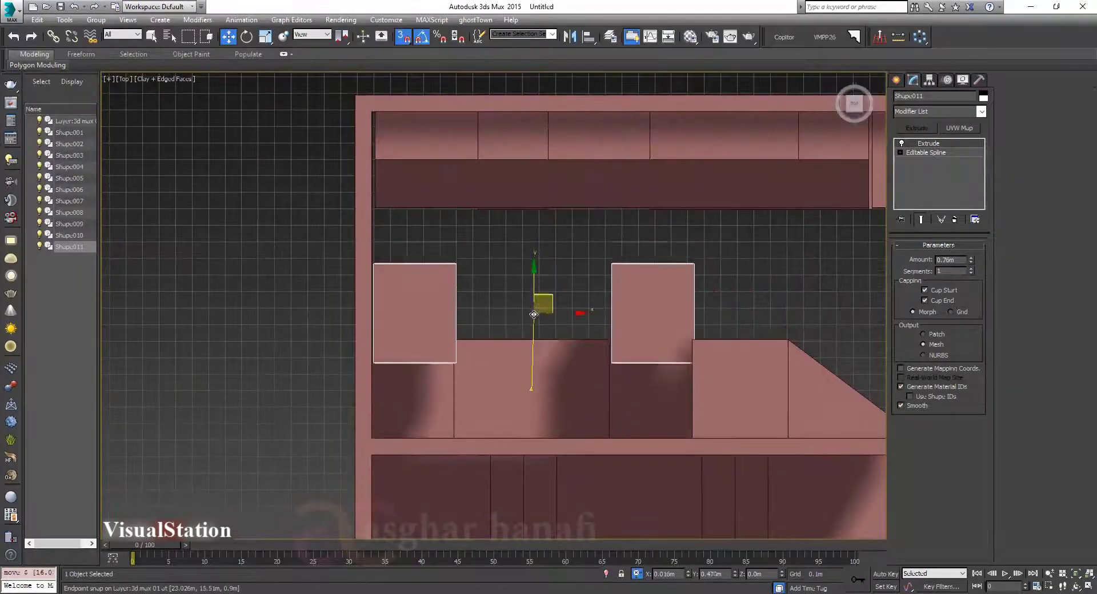
key("ctrl+z")
left_click(922, 162)
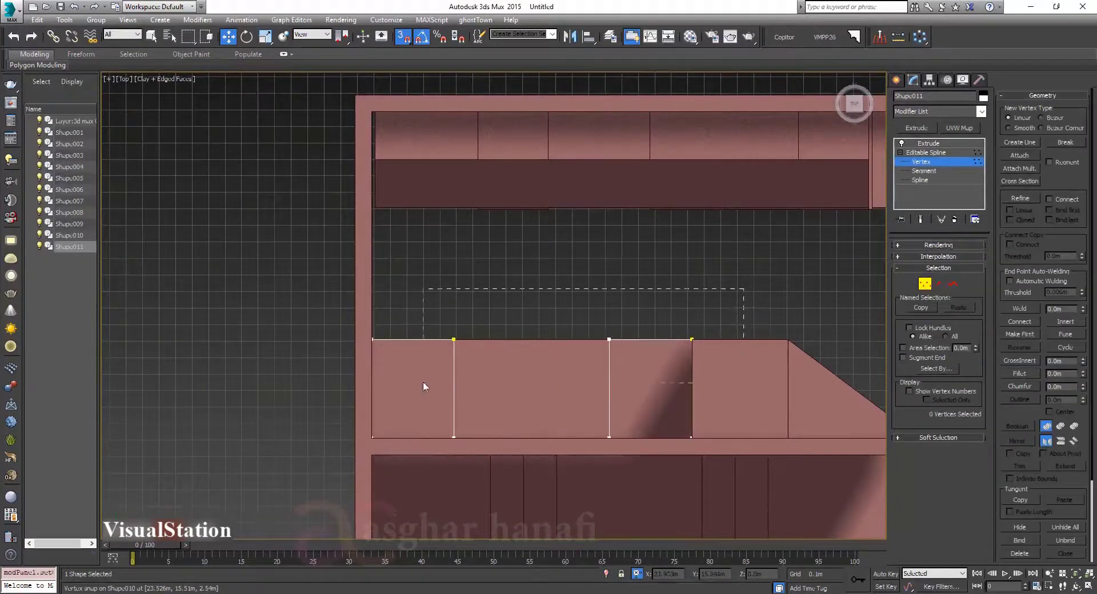
left_click_drag(422, 383, 423, 383)
right_click(229, 39)
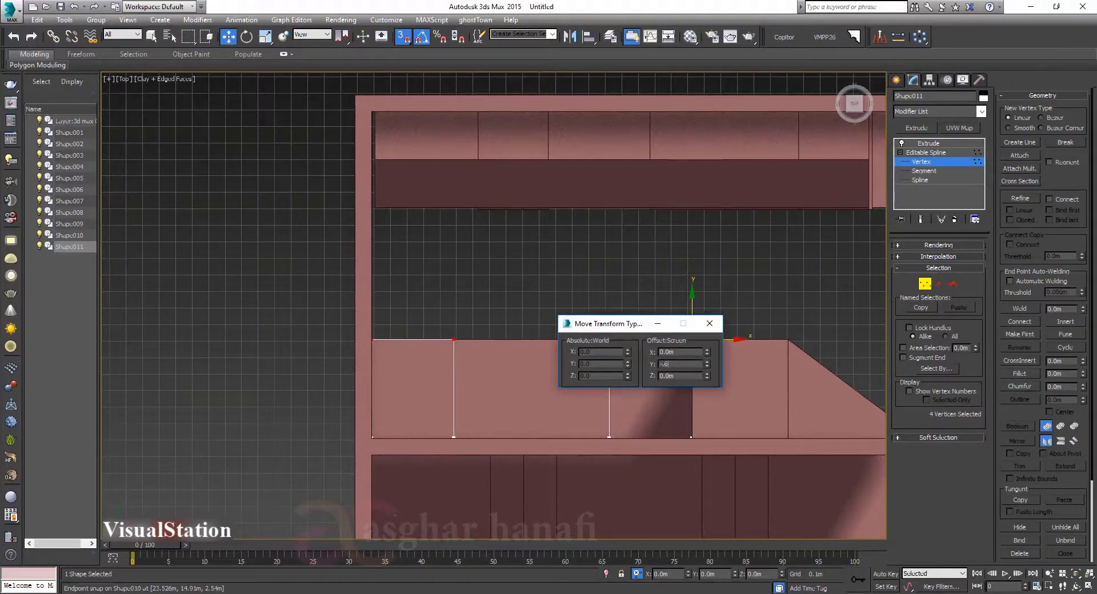
type("-1")
key("Return")
left_click(710, 323)
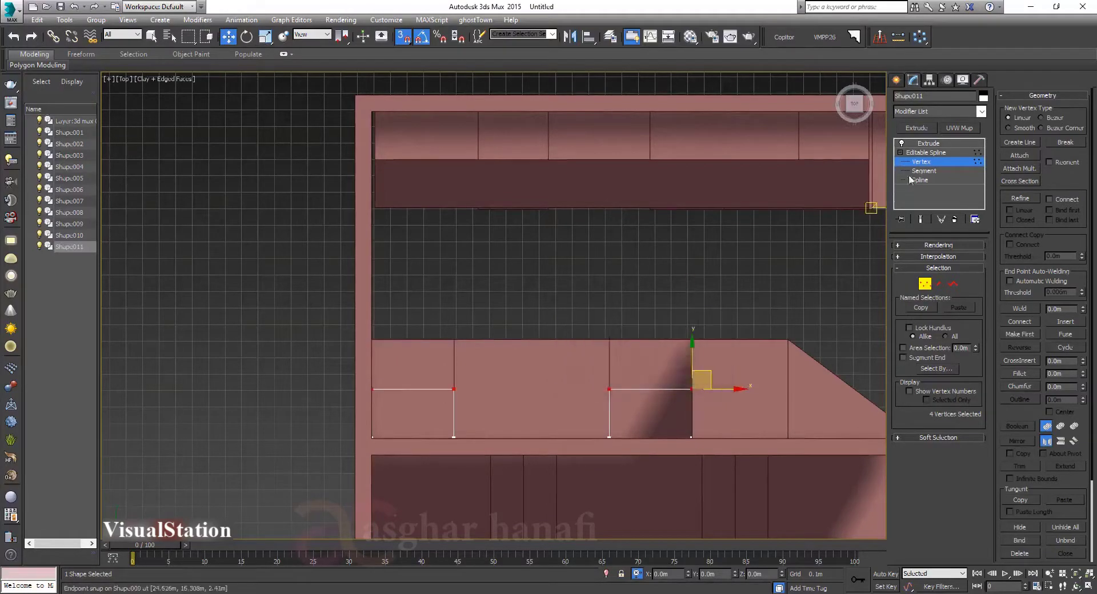
left_click(929, 143)
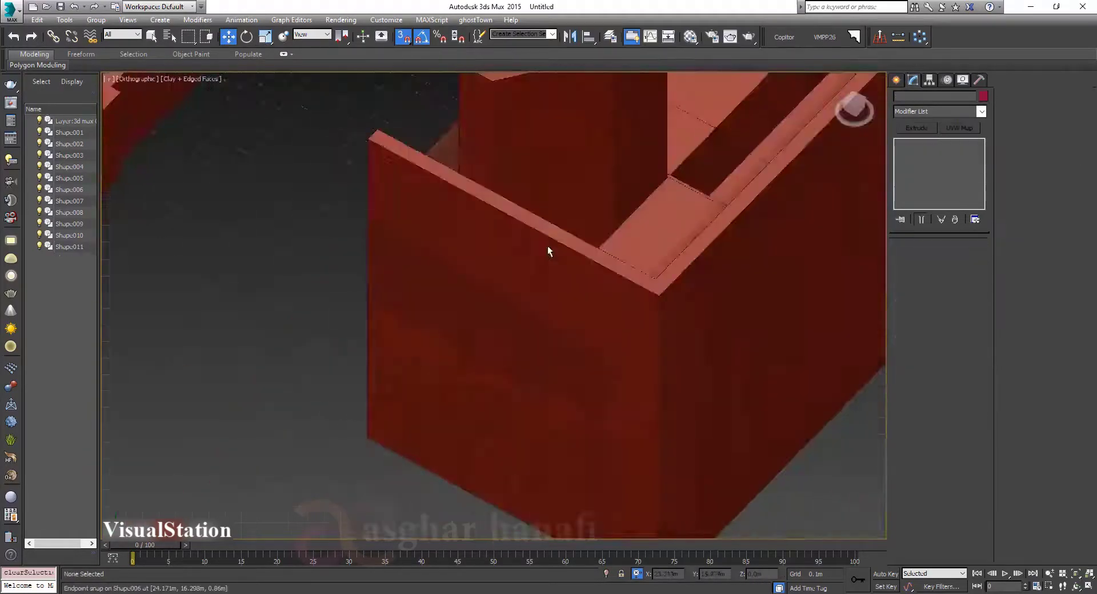
Select the two shallow wall cabinets and isolate them in the top view.
scroll(547, 251, "down", 5)
middle_click_drag(547, 252, 602, 306, "alt")
scroll(602, 307, "up", 5)
middle_click_drag(534, 313, 493, 302, "alt")
left_click(467, 276)
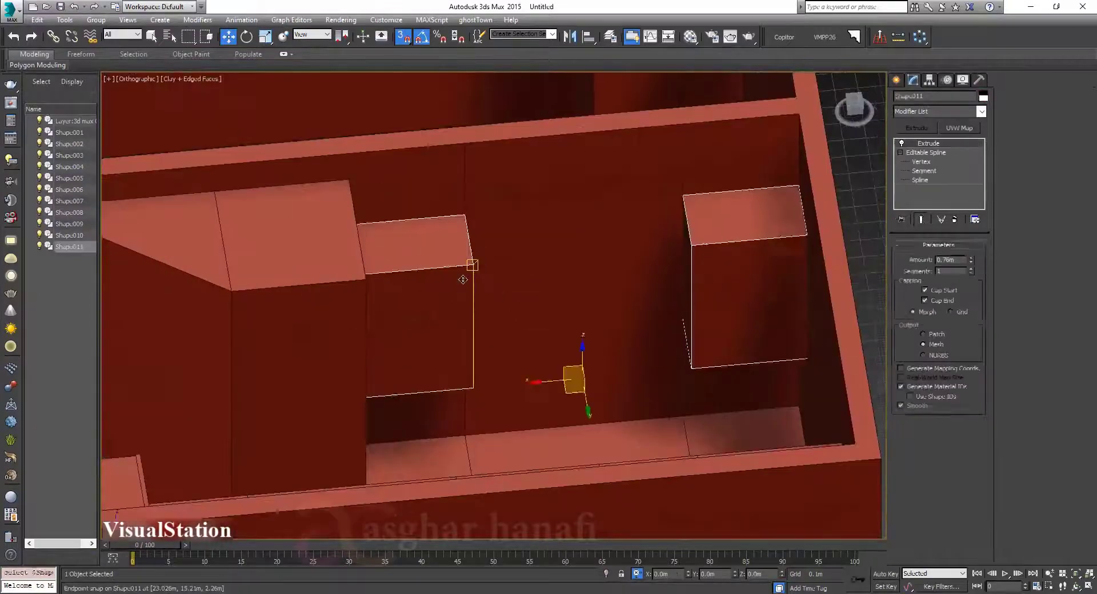
key("alt+q")
key("t")
Draw a box snapped to the cabinet corners so it fills the gap between the two wall cabinets.
right_click(533, 317)
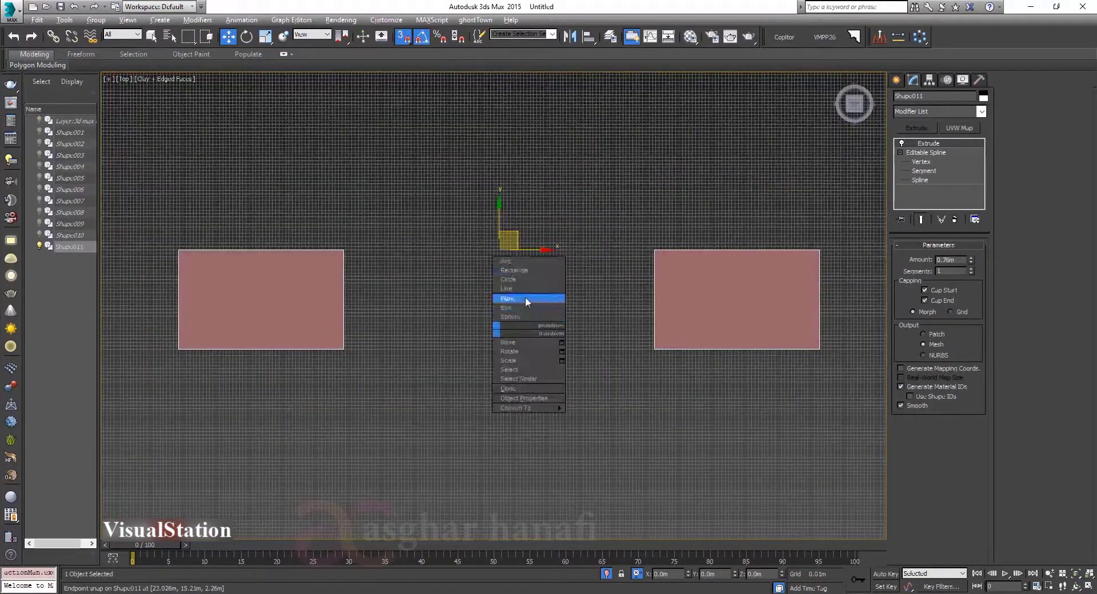
left_click(522, 308)
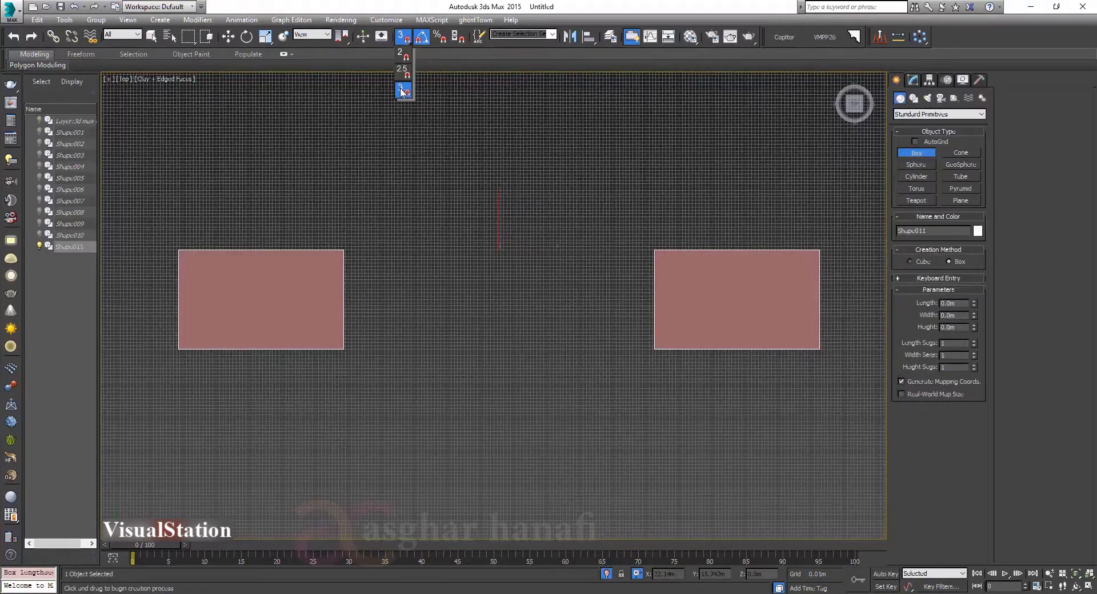
left_click_drag(403, 74, 404, 72)
left_click_drag(345, 250, 660, 354)
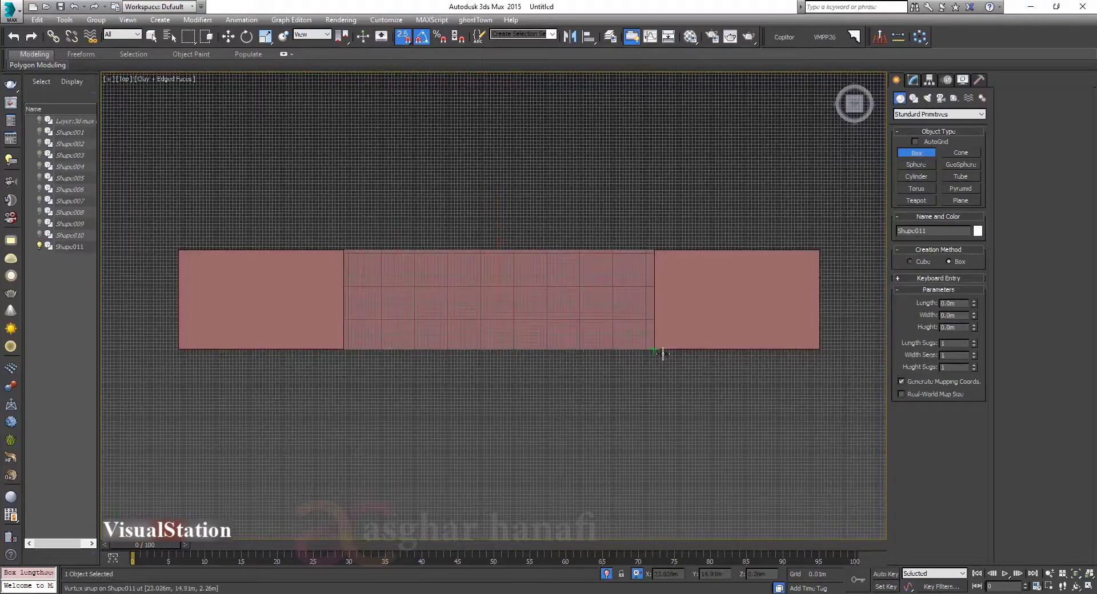
left_click(598, 220)
key("w")
Snap the new box up in 3D so its base lines up with the bottoms of the wall cabinets.
mouse_move(598, 221)
middle_mouse_down("alt")
mouse_move(488, 205)
mouse_move(431, 306)
middle_mouse_up("alt")
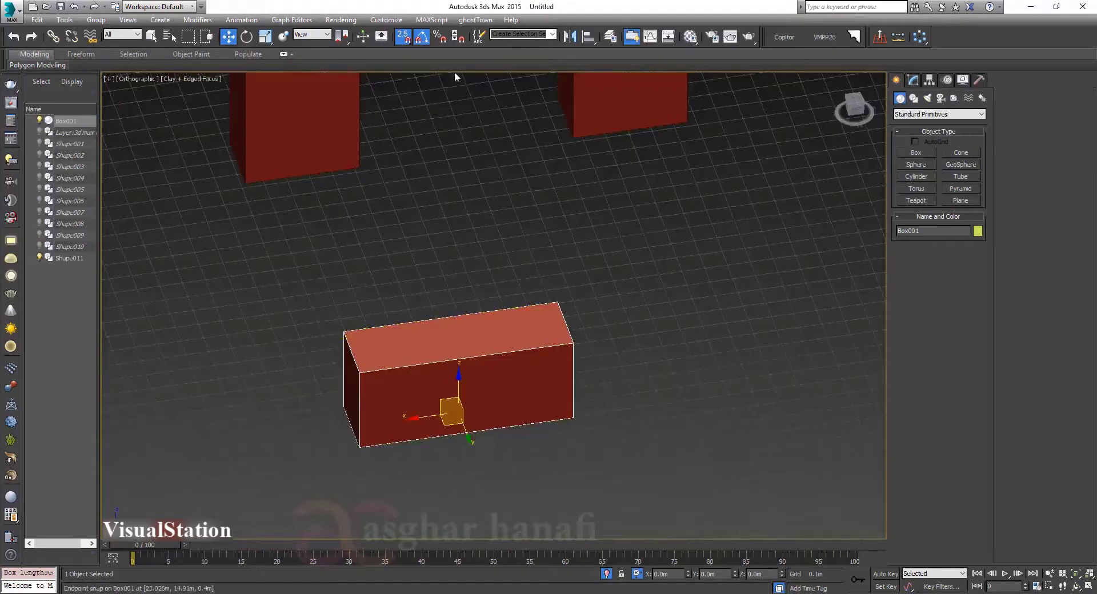
left_click_drag(403, 44, 406, 73)
left_click_drag(359, 448, 361, 167)
middle_click_drag(587, 115, 574, 235)
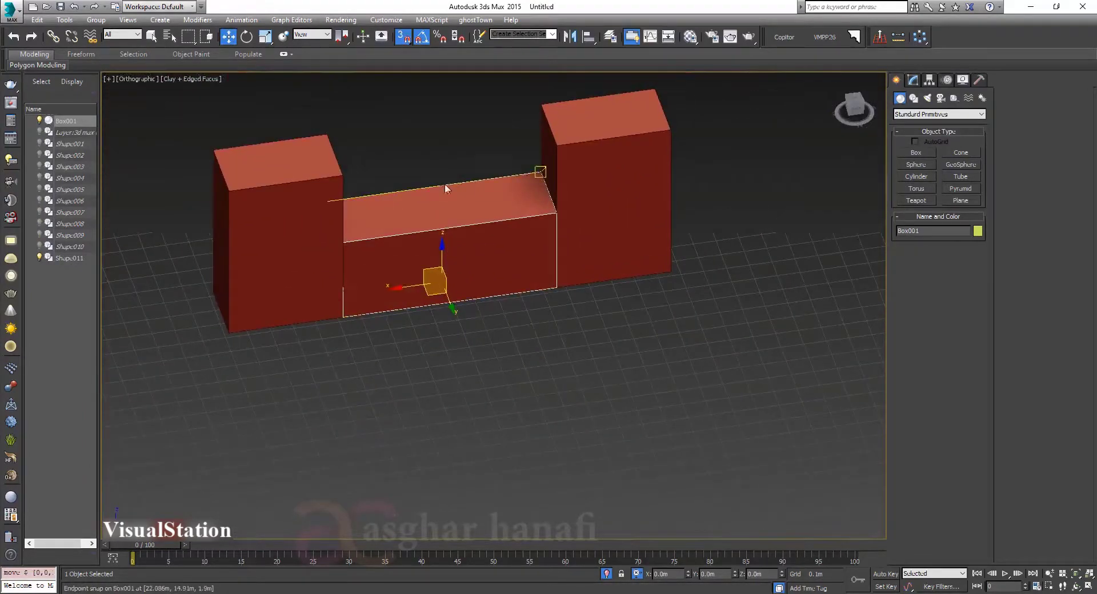
Convert the middle box to an Editable Poly and raise its top flush with the neighbouring cabinet tops.
right_click(446, 185)
mouse_move(514, 299)
left_click(612, 308)
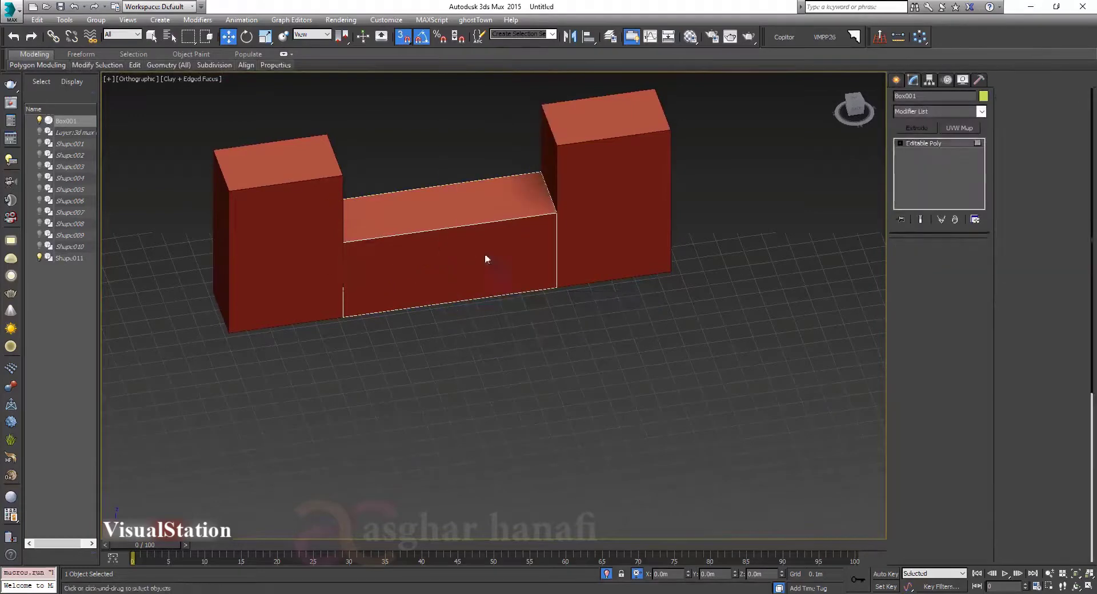
key("4")
left_click(439, 183)
left_click_drag(449, 188, 448, 142)
Inset the middle box's front polygon by 0.016 m.
left_click(511, 218)
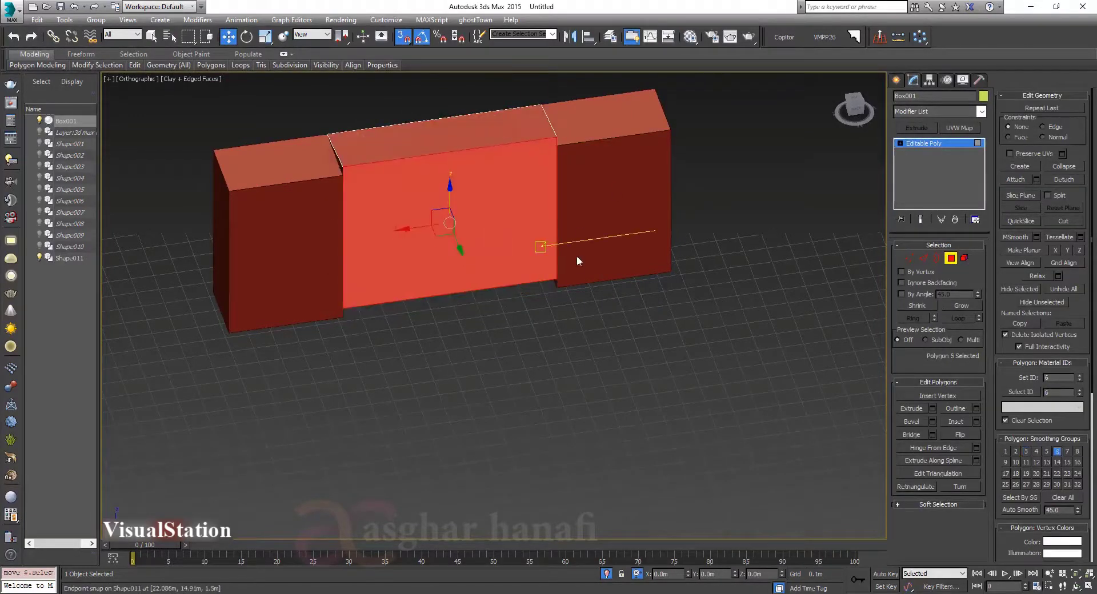
right_click(700, 330)
left_click(597, 398)
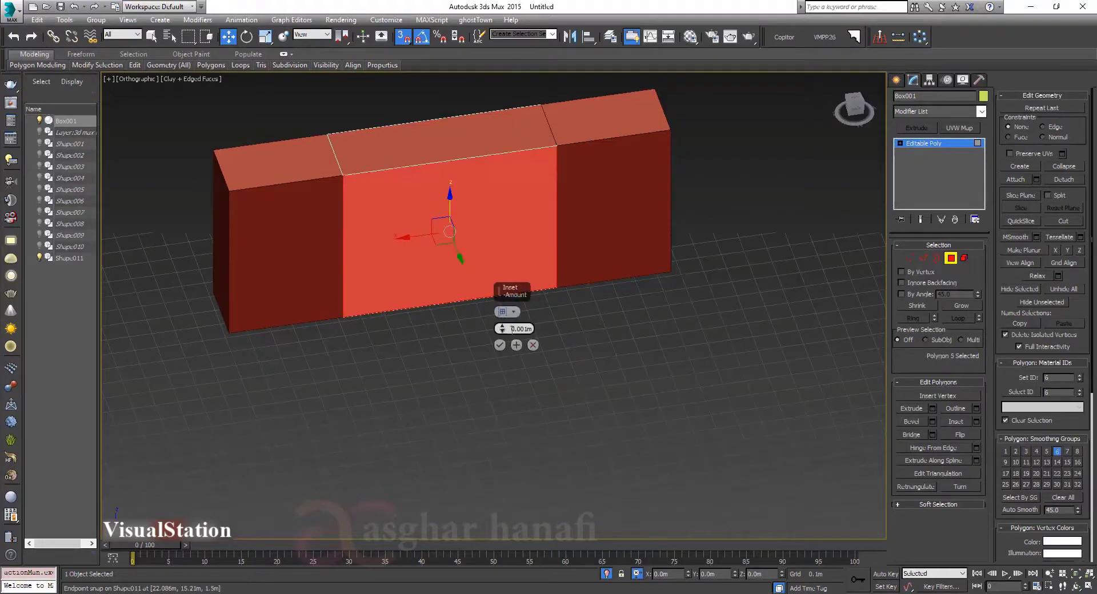
left_click(517, 329)
type(".016")
key("Return")
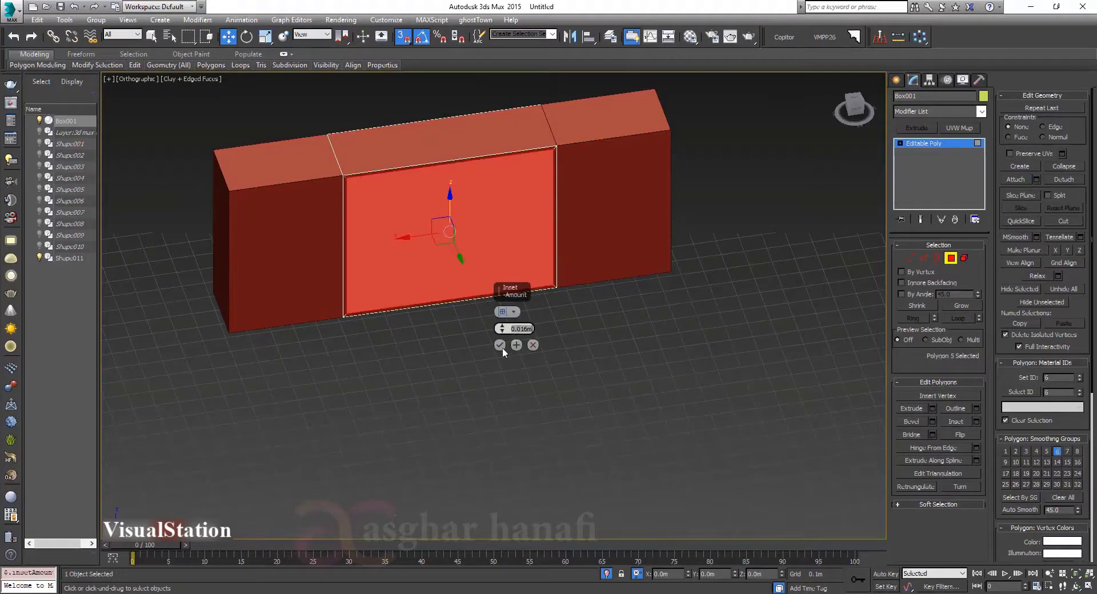
left_click(500, 345)
Extrude the inset front polygon and push it back into the box to form a deep open recess.
right_click(564, 325)
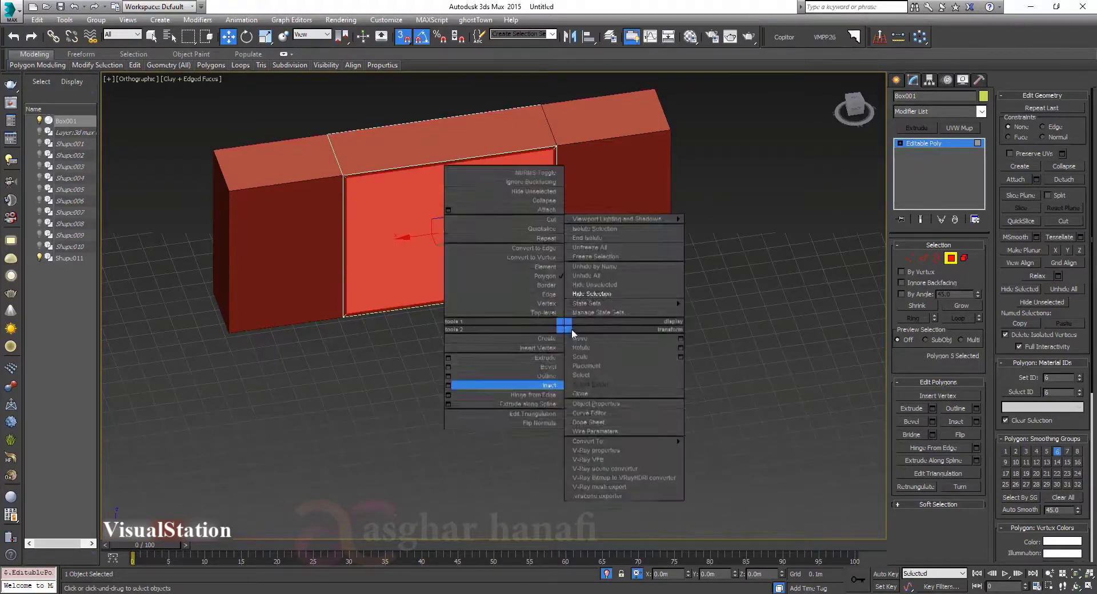
left_click(448, 359)
left_click(503, 345)
middle_click_drag(489, 319, 434, 230, "alt")
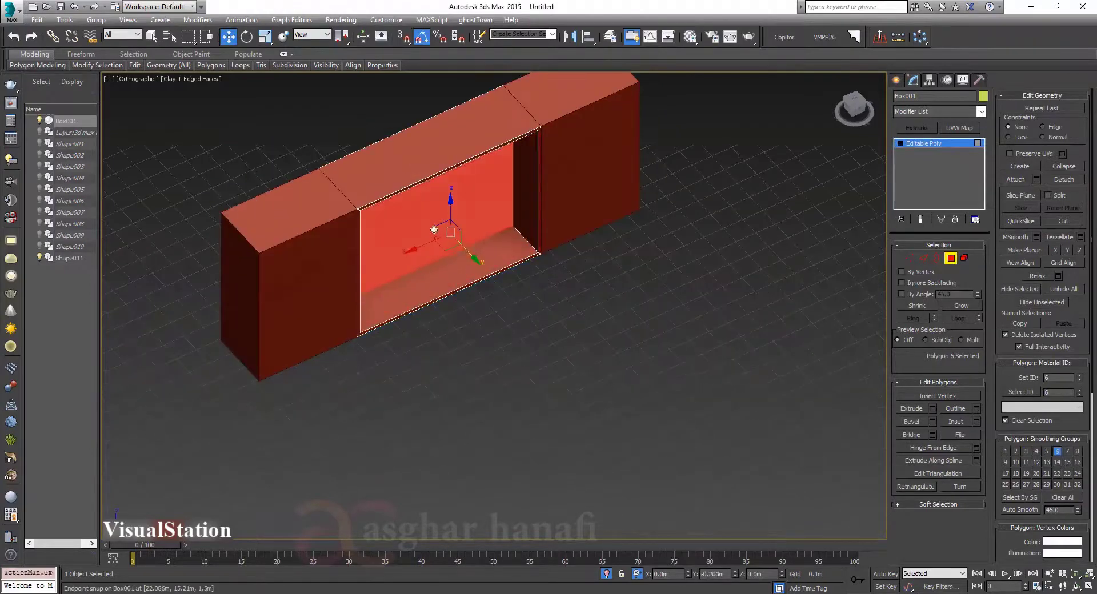
left_click_drag(434, 231, 423, 220)
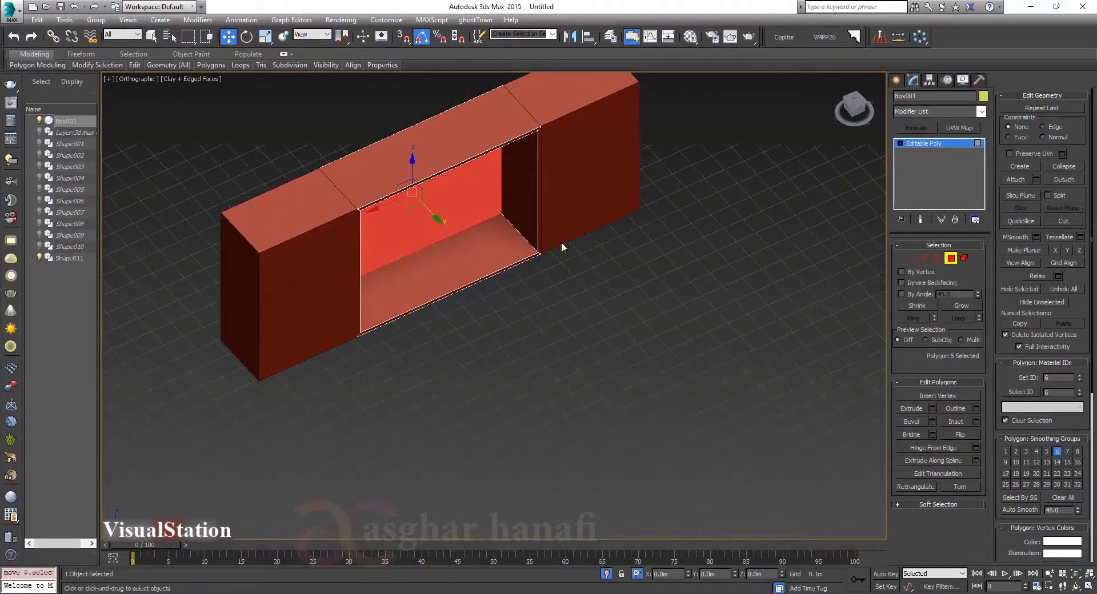
Delete the polygons on the underside of the middle box and select the lower edges left around the opening.
left_click_drag(425, 306, 424, 304)
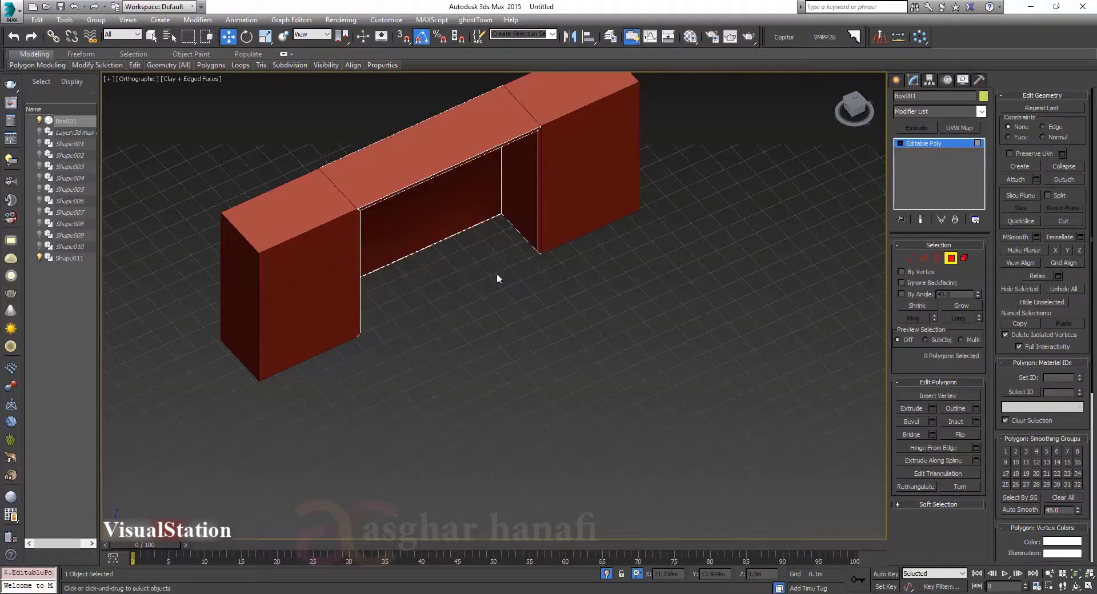
left_click(924, 258)
middle_click_drag(412, 309, 471, 280, "alt")
left_click_drag(181, 340, 182, 338)
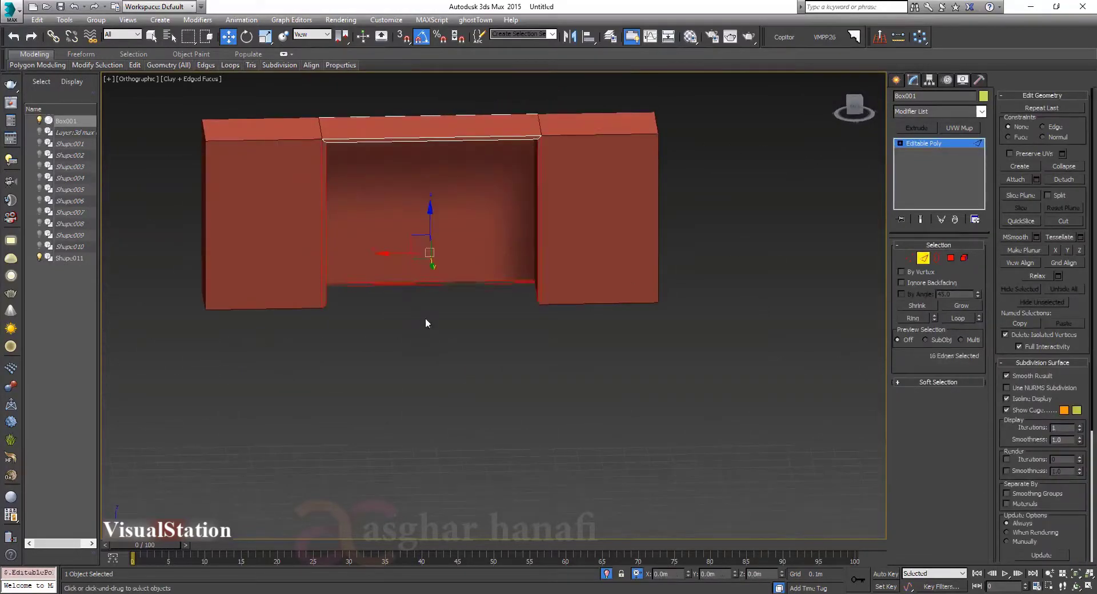
Select the middle box's bottom vertices and scale them along Z until they lie flat on one level.
left_click(909, 257)
left_click_drag(766, 233, 207, 345)
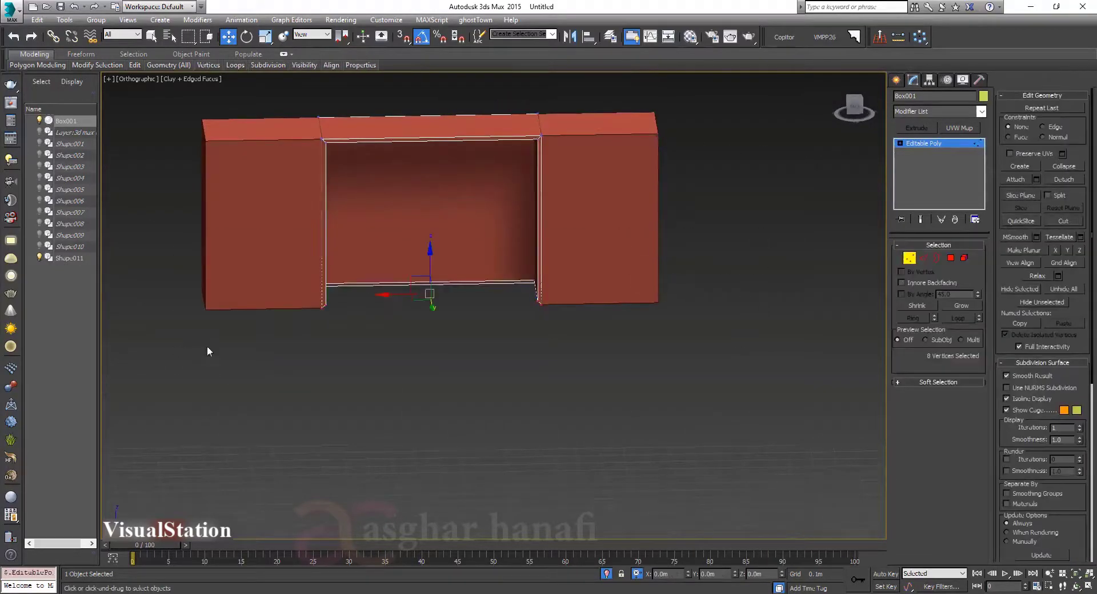
key("r")
key("f")
key("z")
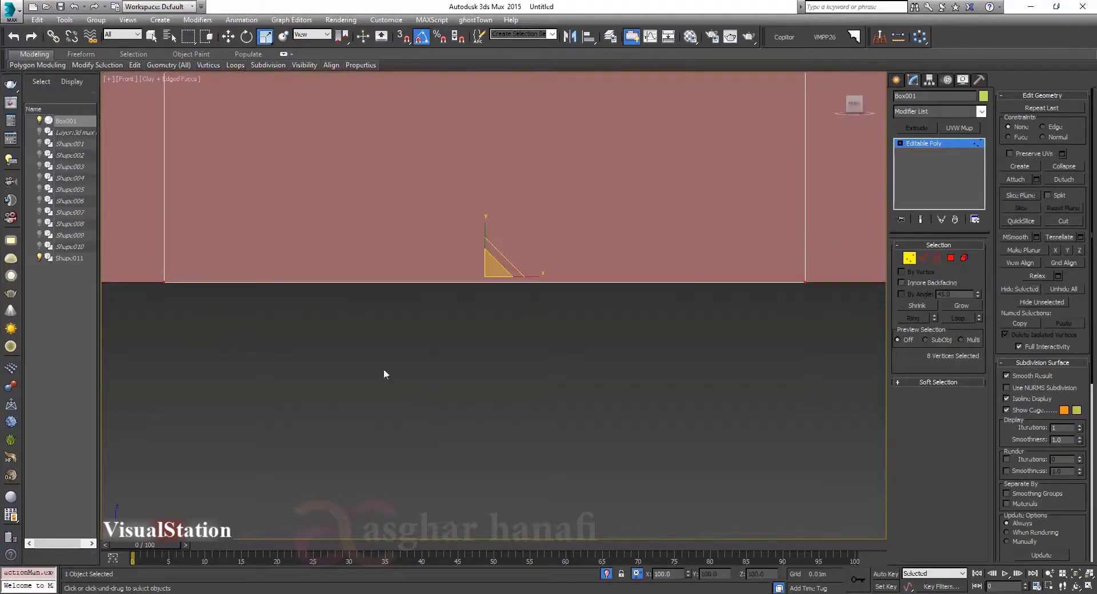
middle_click_drag(383, 368, 338, 328, "alt")
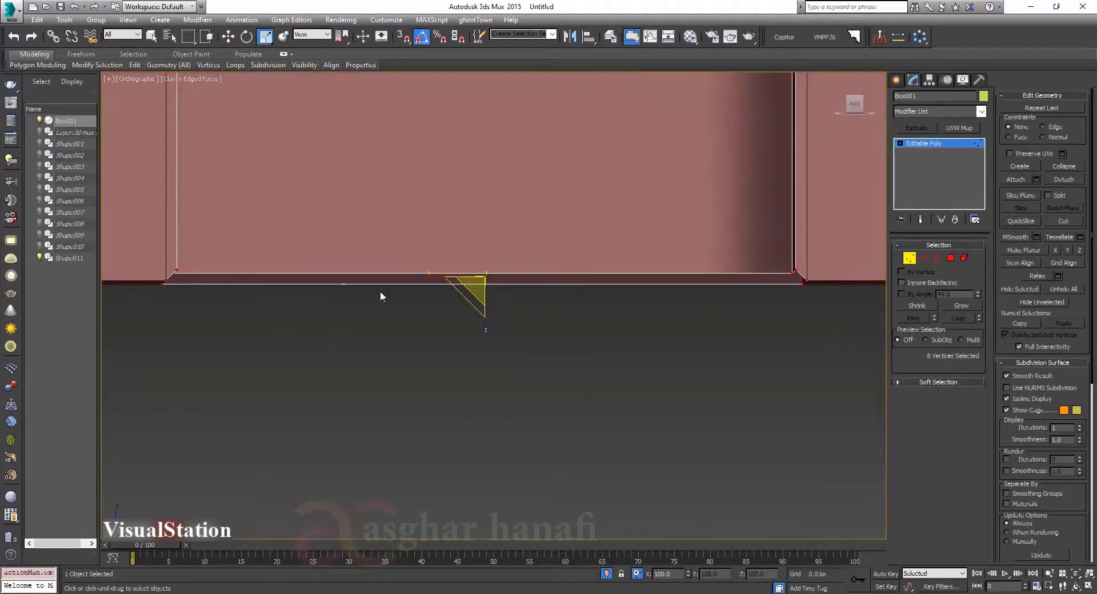
left_click_drag(485, 331, 317, 399)
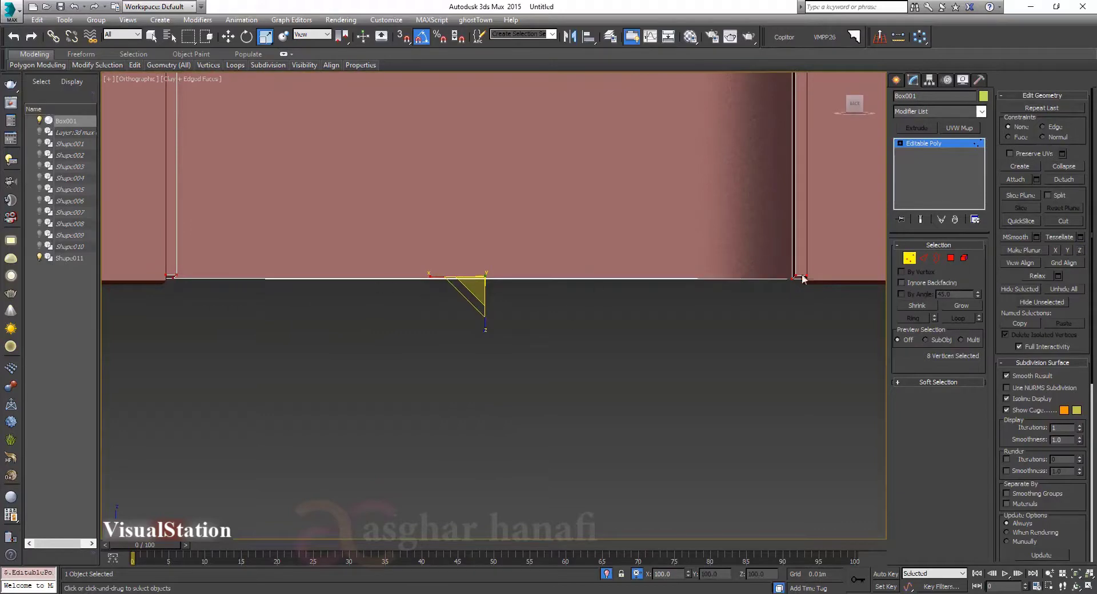
Cap the open border along the middle box's underside, leave sub-object editing and deselect the box.
left_click(937, 258)
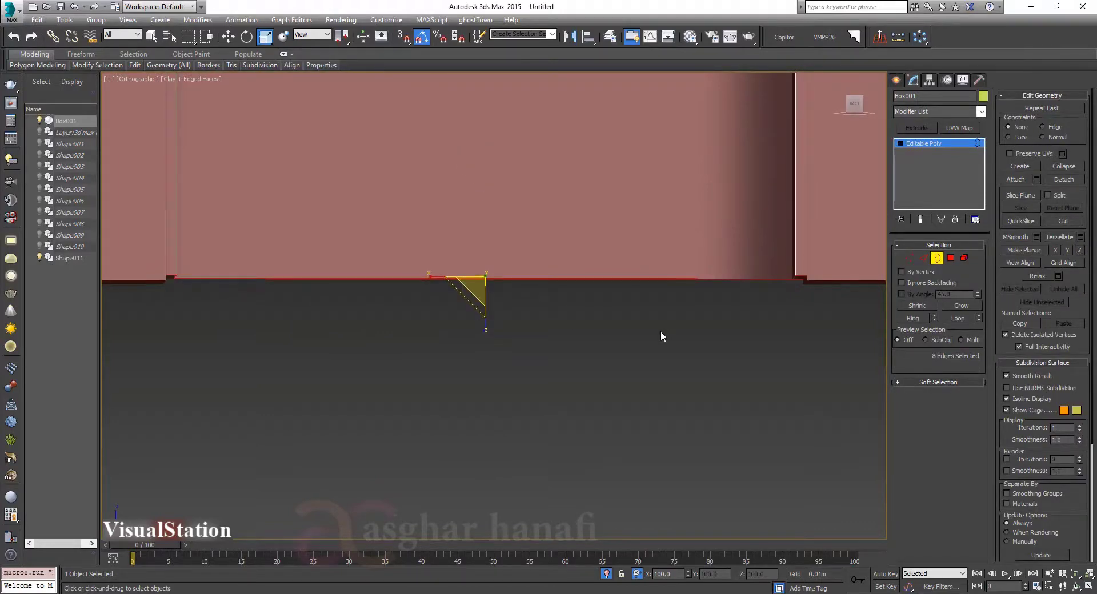
left_click(917, 144)
left_click(654, 317)
middle_click_drag(653, 317, 654, 327, "alt")
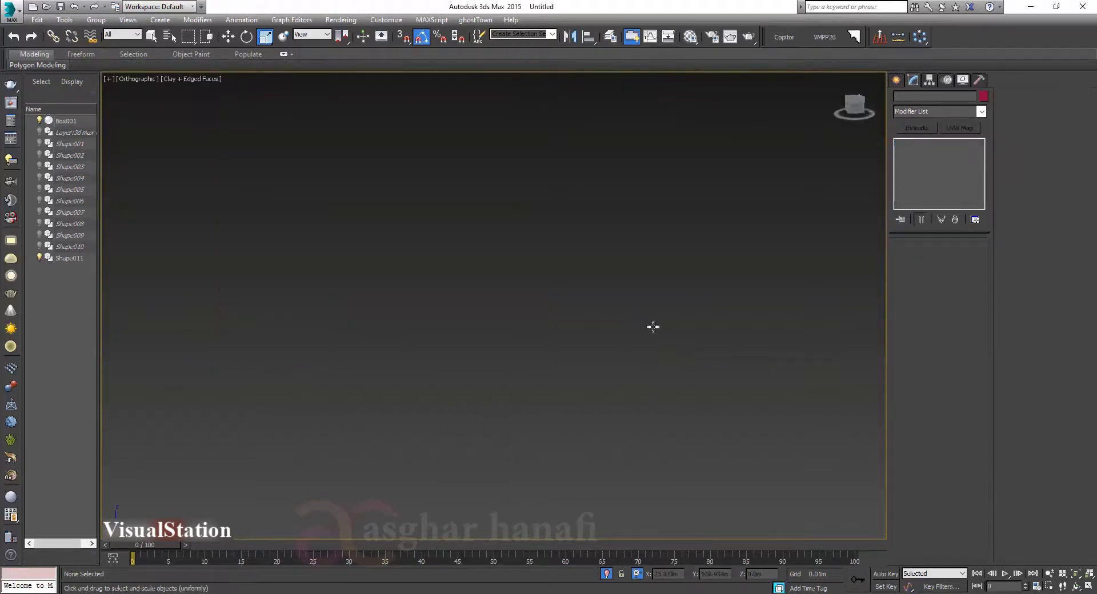
End the isolation to show the whole kitchen and select the base cabinet run along the dividing wall.
key("p")
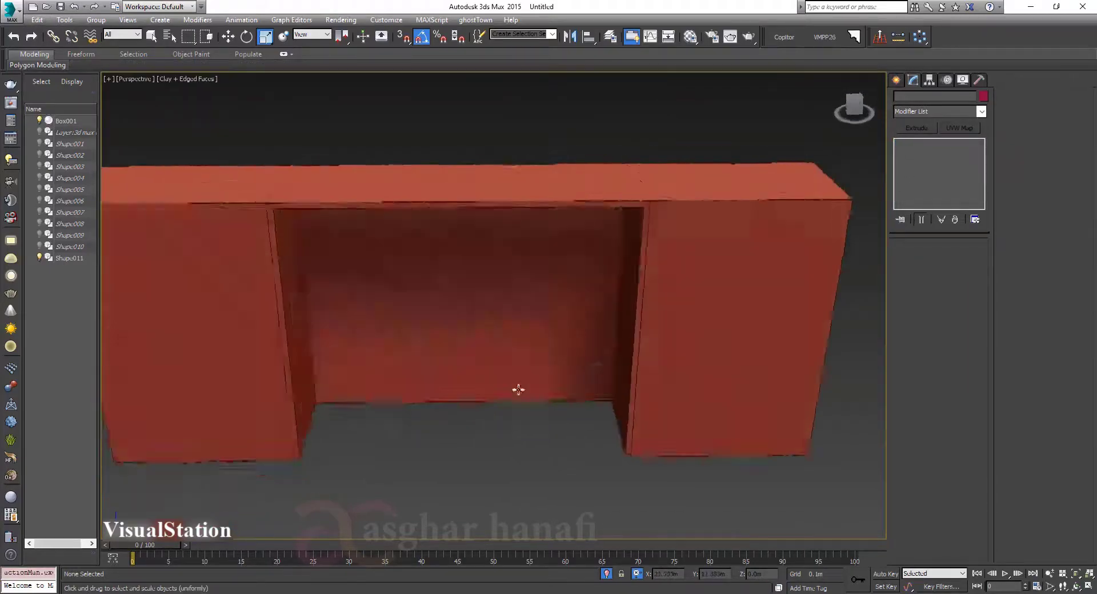
scroll(518, 390, "up", 3)
middle_click_drag(519, 389, 400, 300)
scroll(488, 314, "down", 5)
left_click(605, 573)
left_click(418, 326)
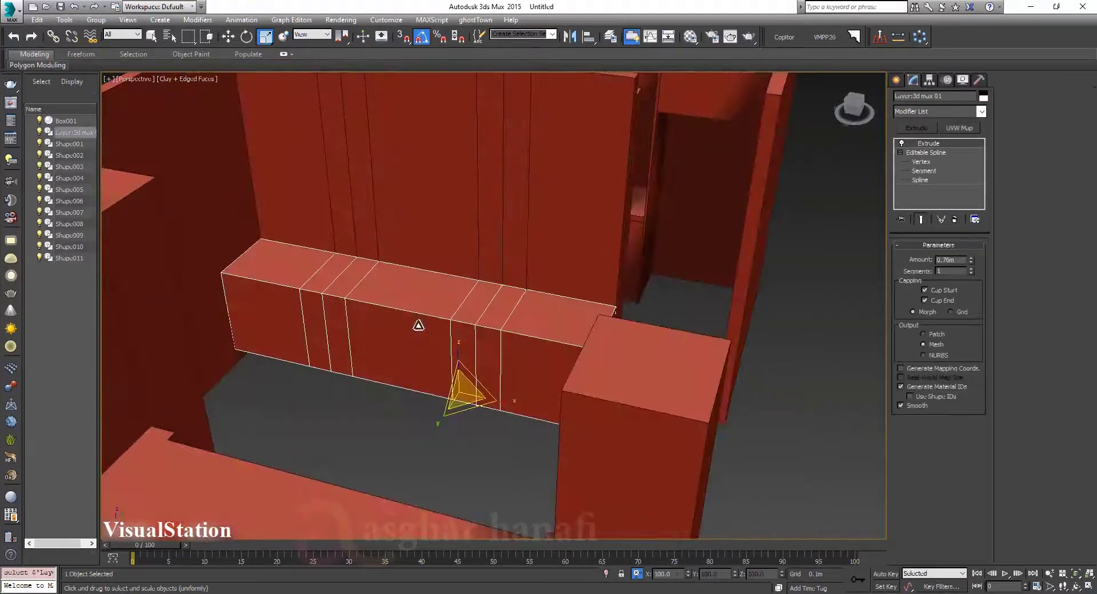
middle_click_drag(526, 326, 378, 337, "alt")
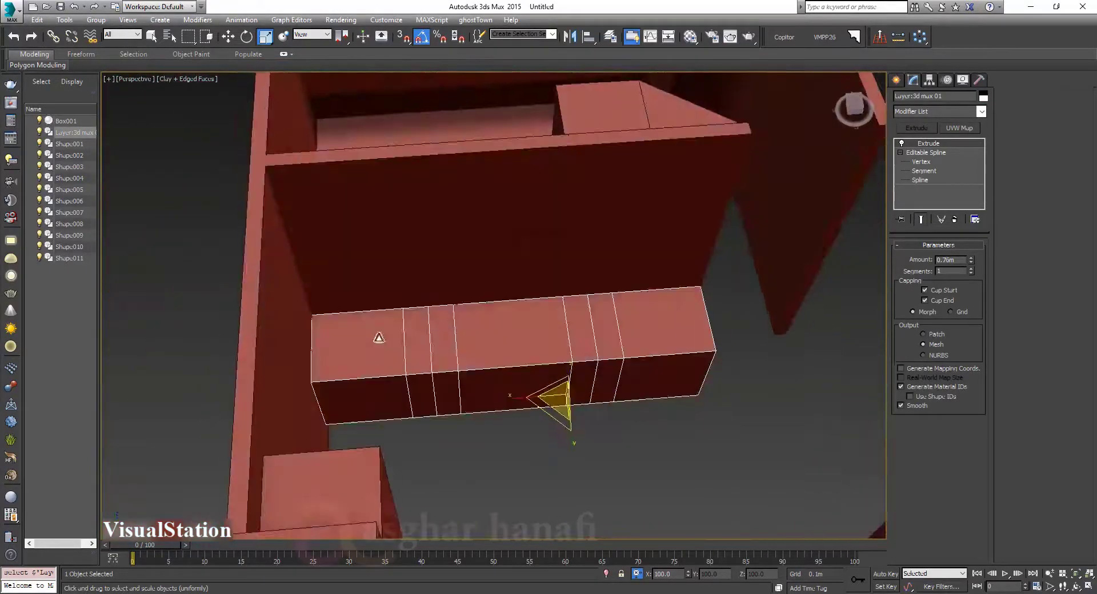
Divide the front and back spline segments of the base run's wall-side end section by 1, keeping the Extrude.
left_click(924, 171)
scroll(426, 349, "up", 4)
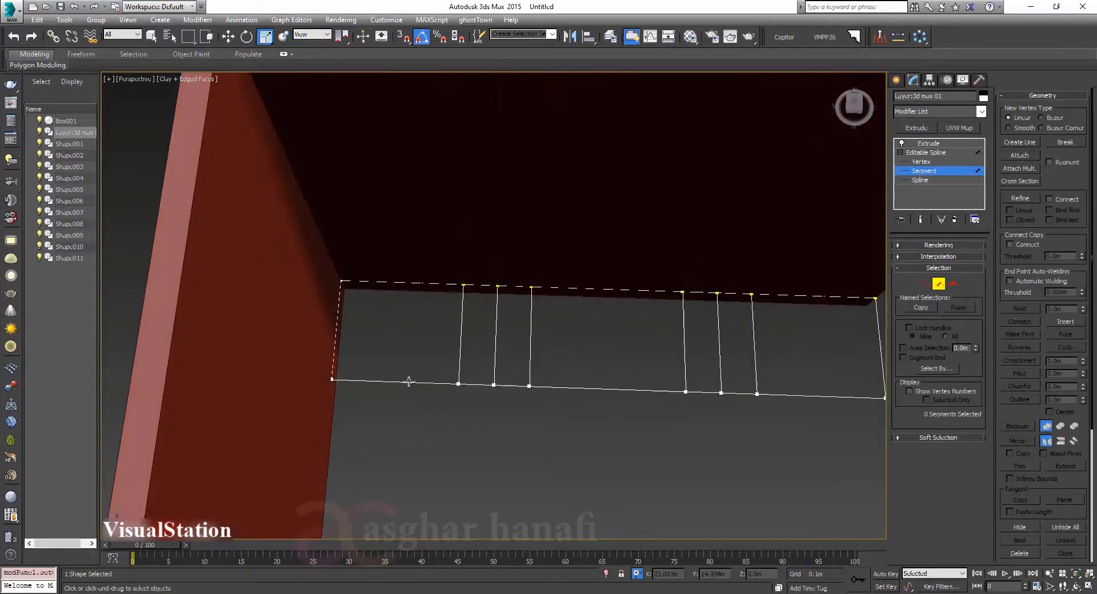
left_click(404, 382)
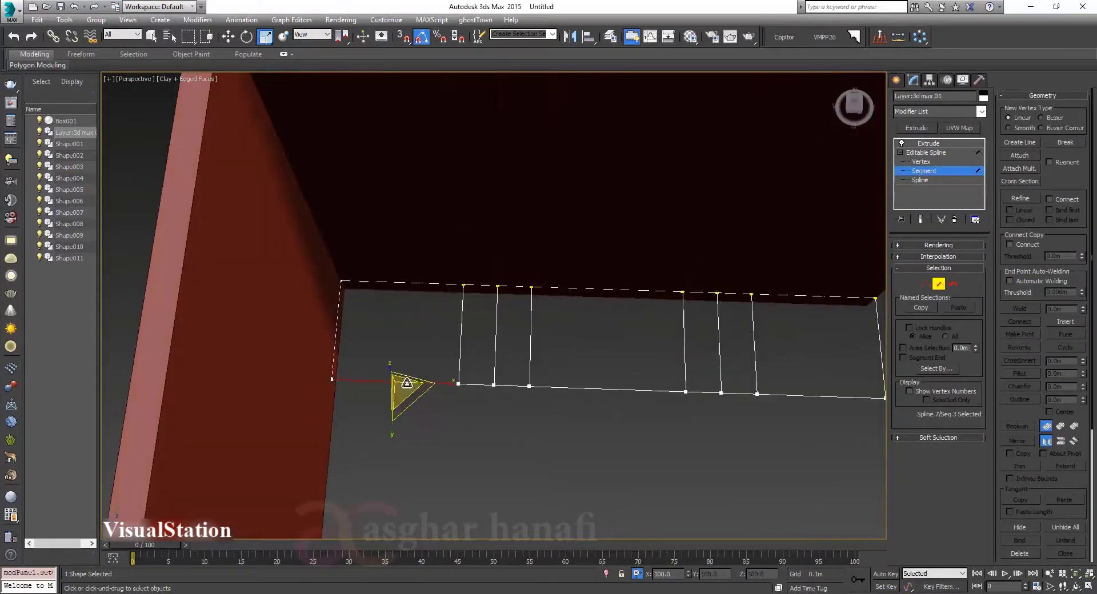
left_click(400, 281, "ctrl")
scroll(1011, 400, "down", 5)
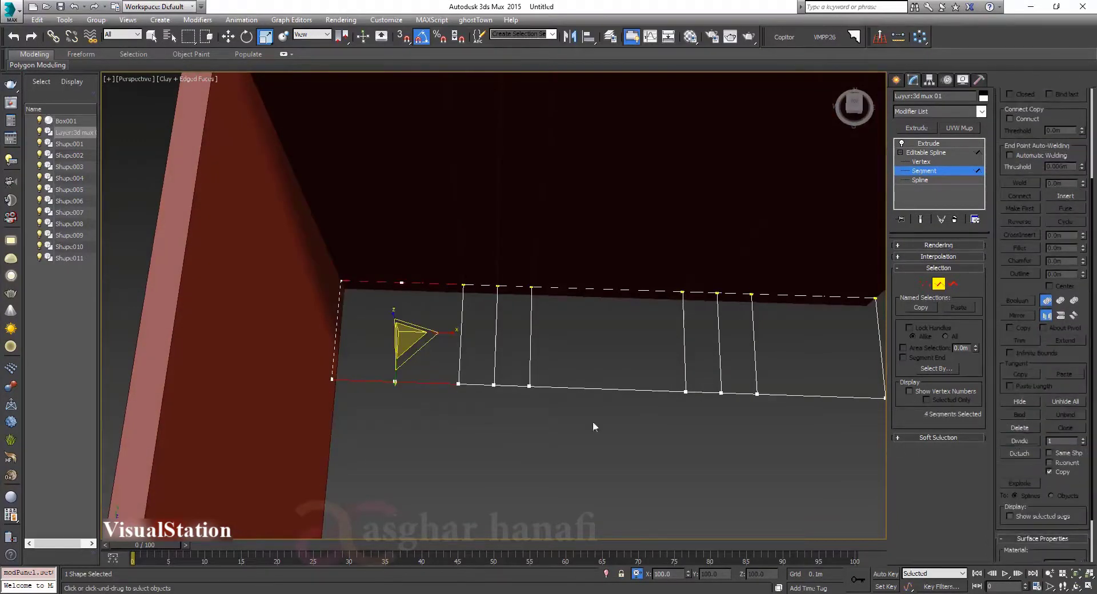
left_click(929, 143)
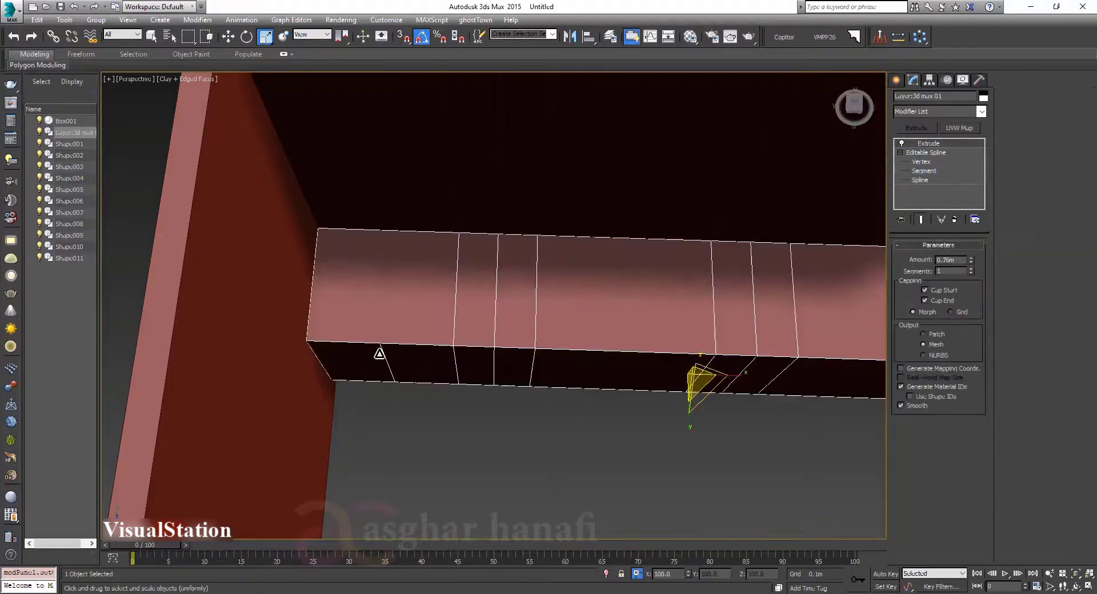
Isolate the cabinets and draw a snapped rectangle, about 0.6 m by 0.36 m, over the outer half of the divided section's top.
scroll(380, 353, "down", 10)
middle_click_drag(443, 366, 441, 317, "alt")
right_click(505, 306)
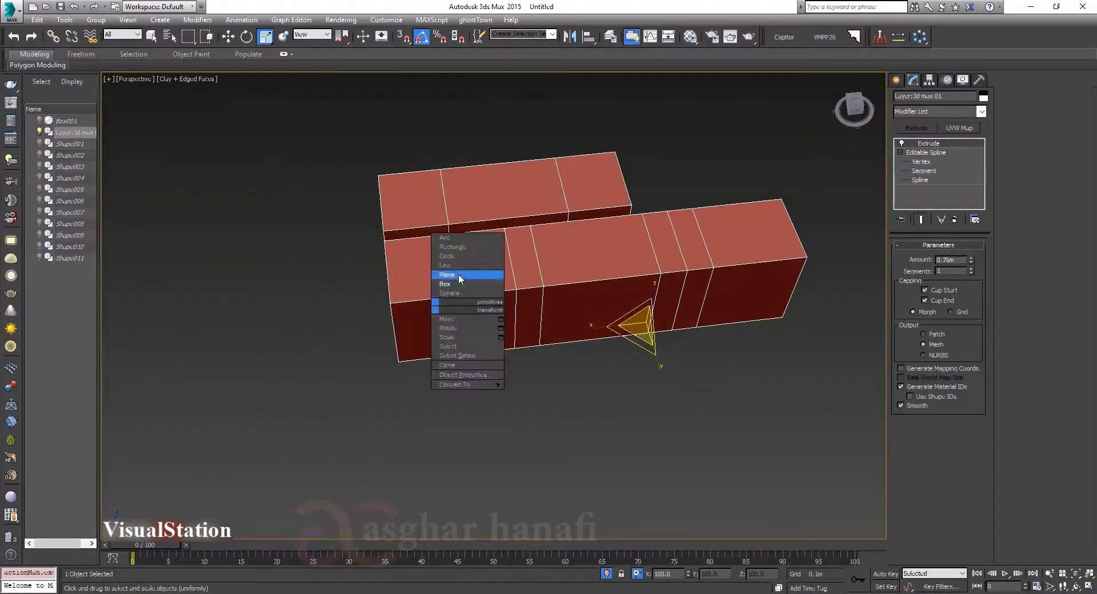
left_click(452, 247)
key("s")
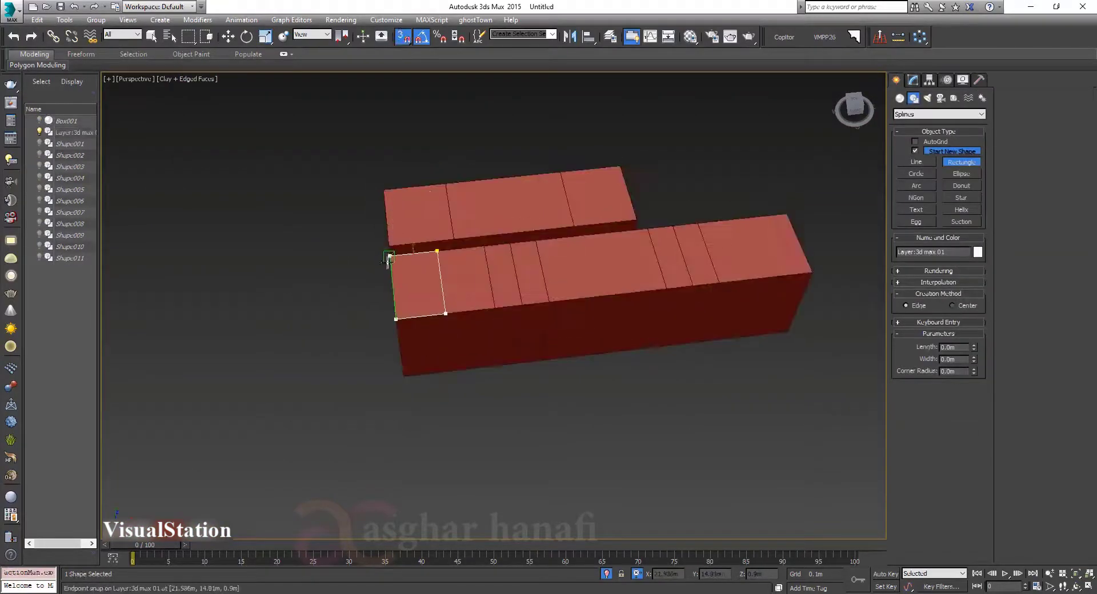
left_click_drag(388, 259, 389, 256)
key("r")
left_click(913, 80)
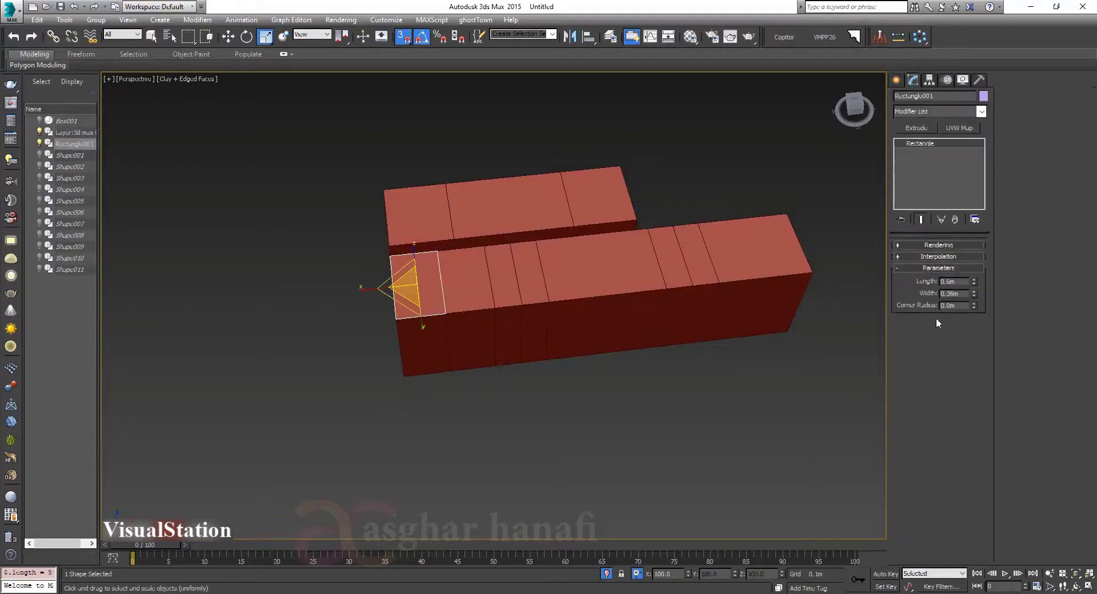
Raise the rectangle slightly above the counter, extrude it 1.6 m and end the isolation.
key("w")
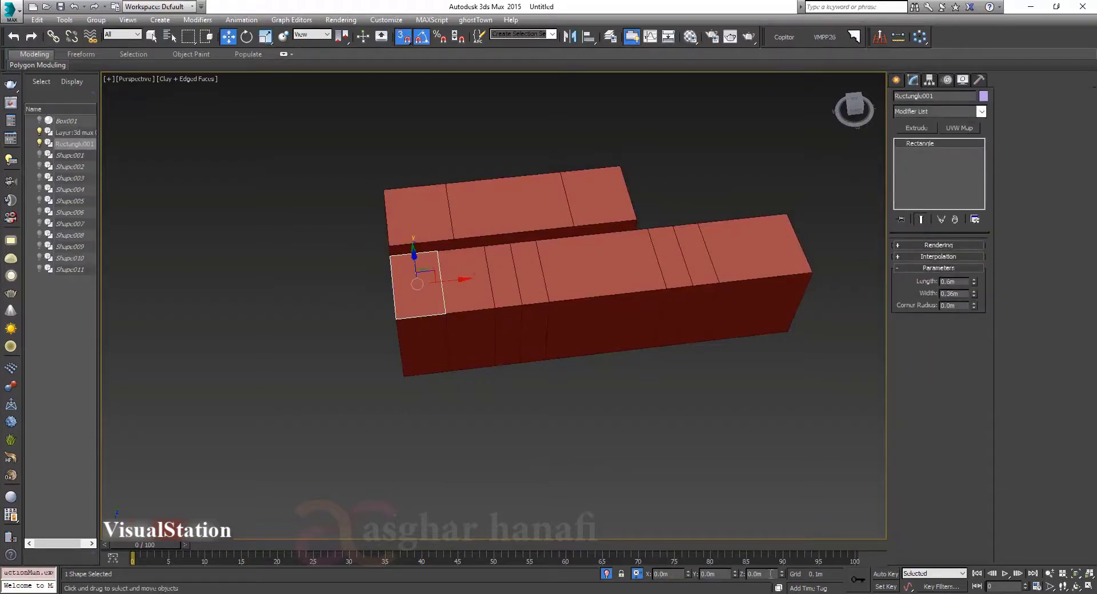
key("Return")
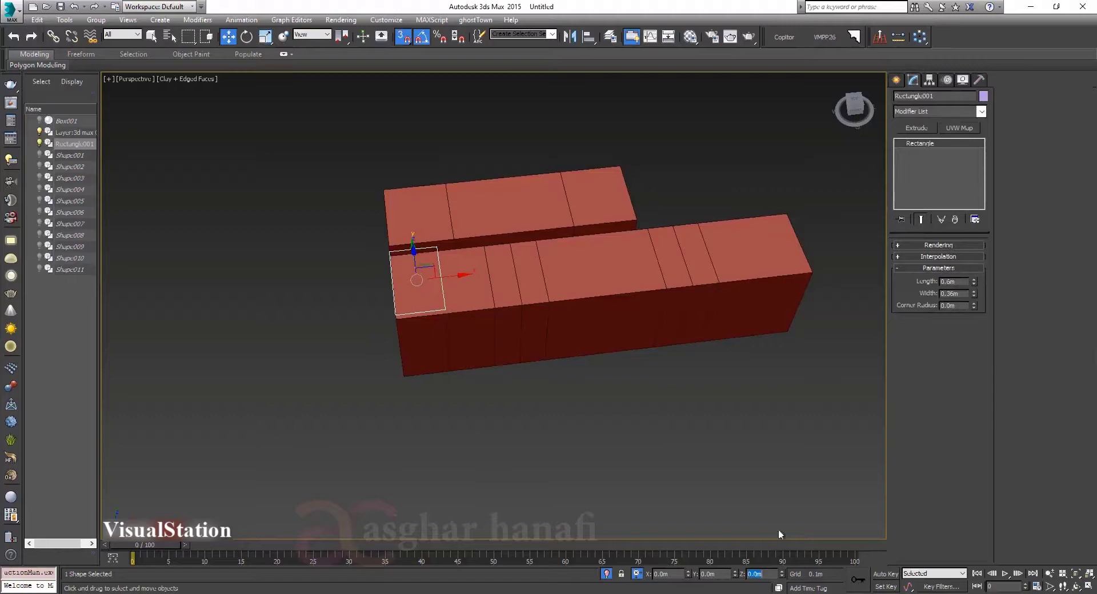
left_click(917, 128)
left_click(607, 574)
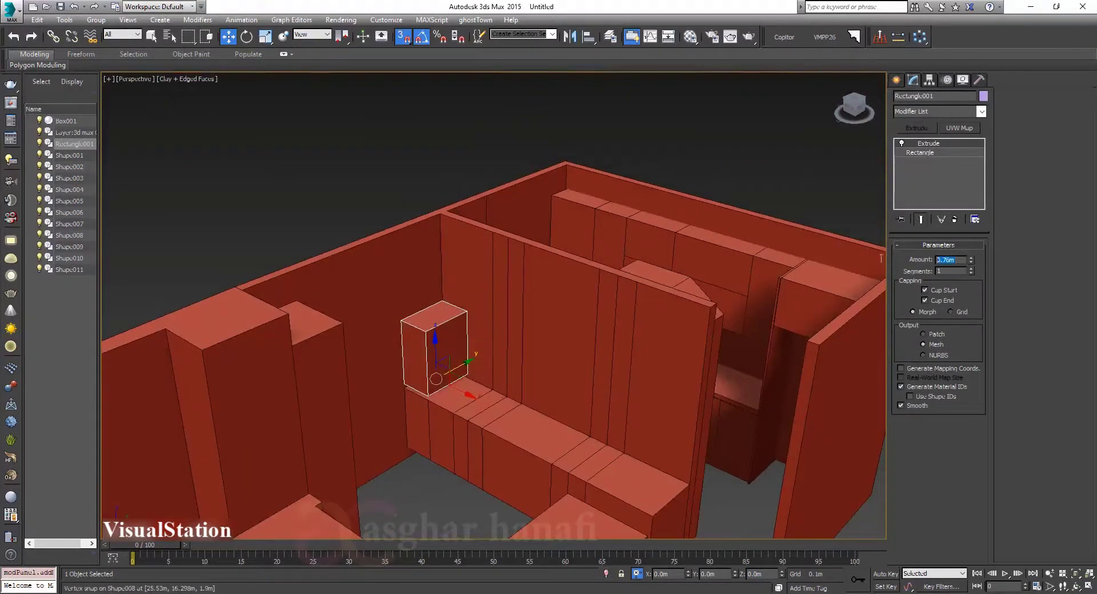
type("1.6")
key("Return")
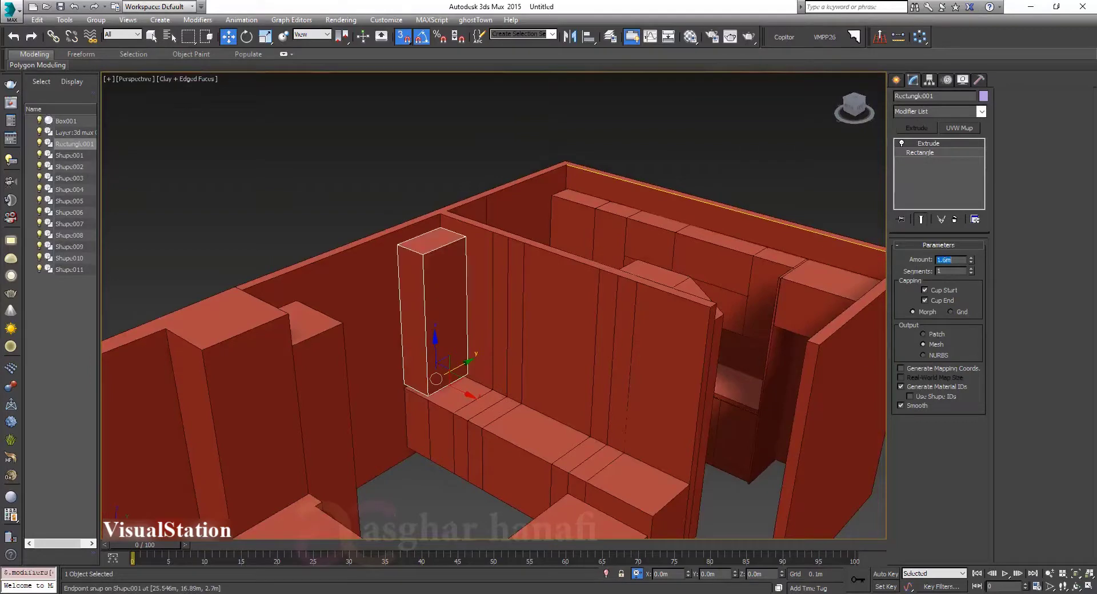
Set the tall cabinet's base rectangle length to 0.3 m and move the cabinet back flush against the dividing wall.
middle_click_drag(544, 261, 499, 327, "alt")
key("t")
key("z")
scroll(540, 356, "down", 3)
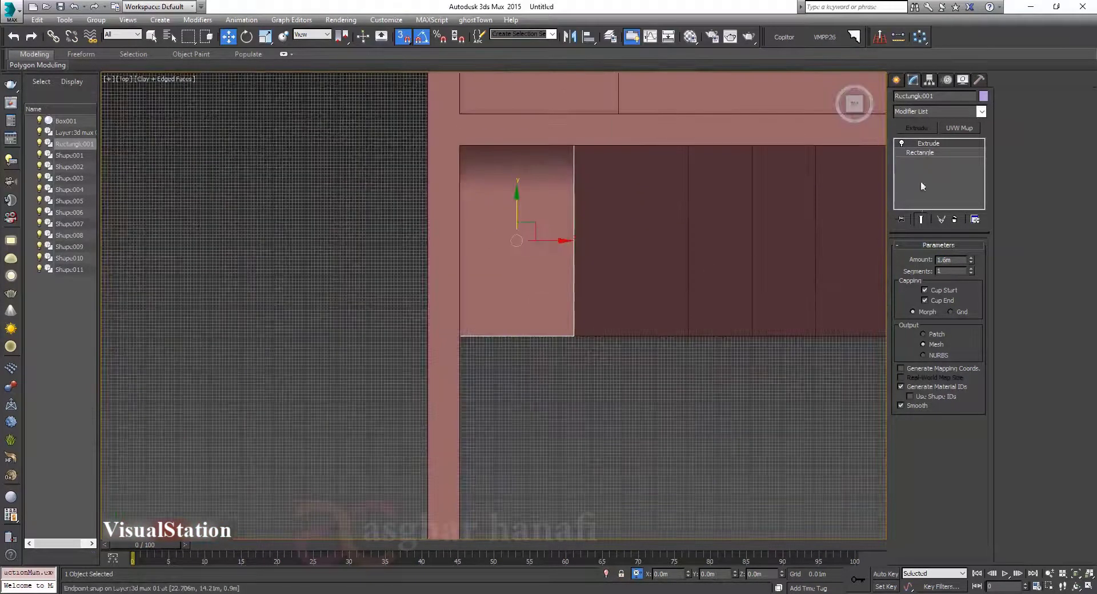
left_click(913, 152)
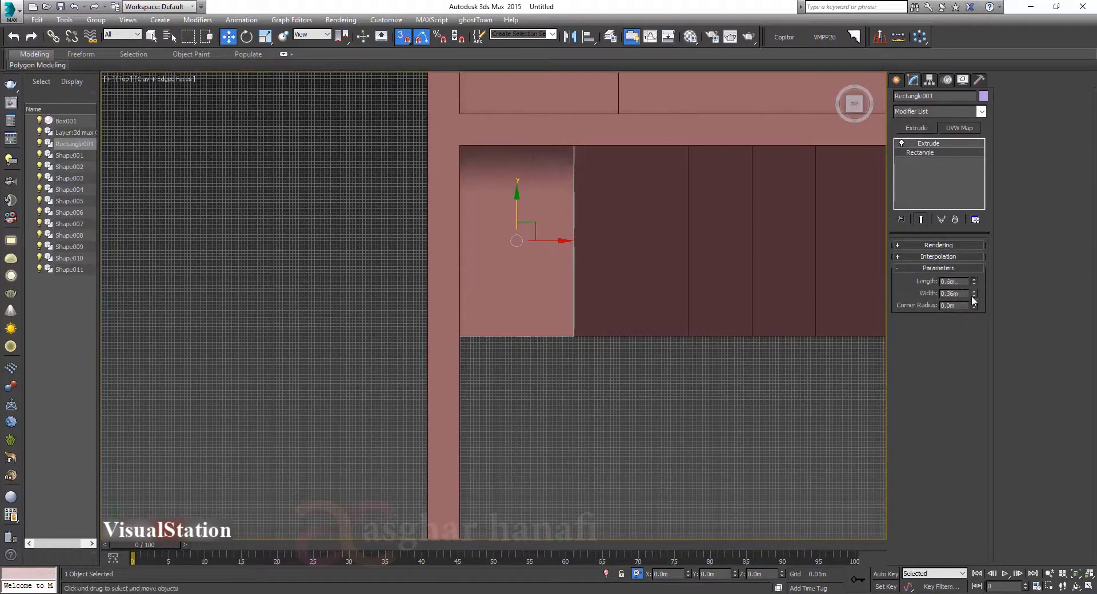
key("Return")
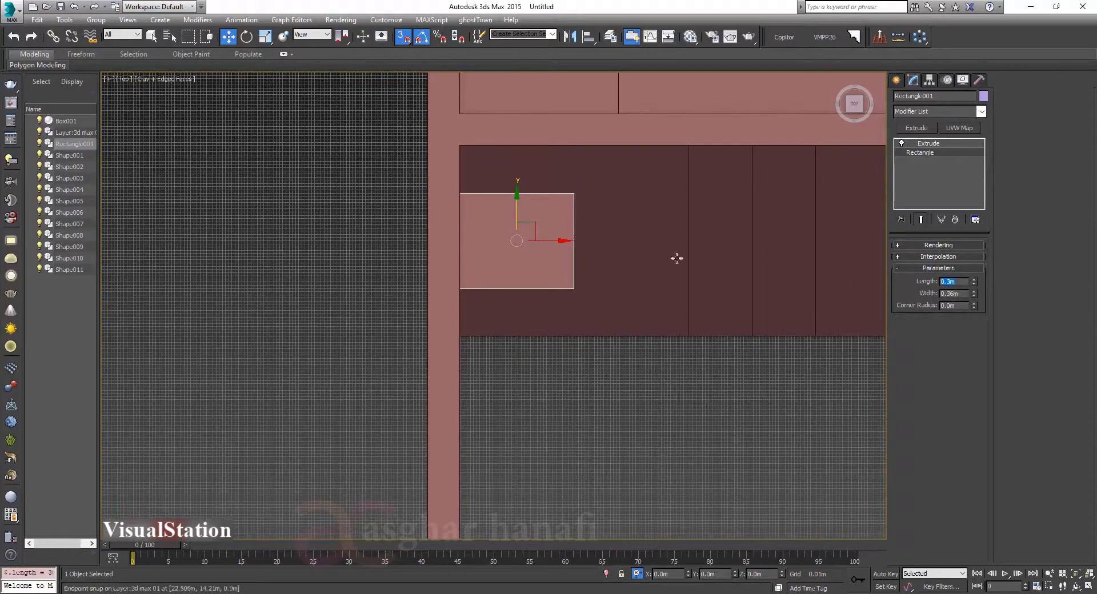
middle_click_drag(675, 257, 511, 265)
Clone the tall cabinet as an instance along X and snap the copy's corner against the original with 2.5D snapping.
mouse_move(512, 264)
left_mouse_down()
mouse_move(511, 224)
mouse_move(597, 254)
left_mouse_up()
scroll(508, 252, "down", 2)
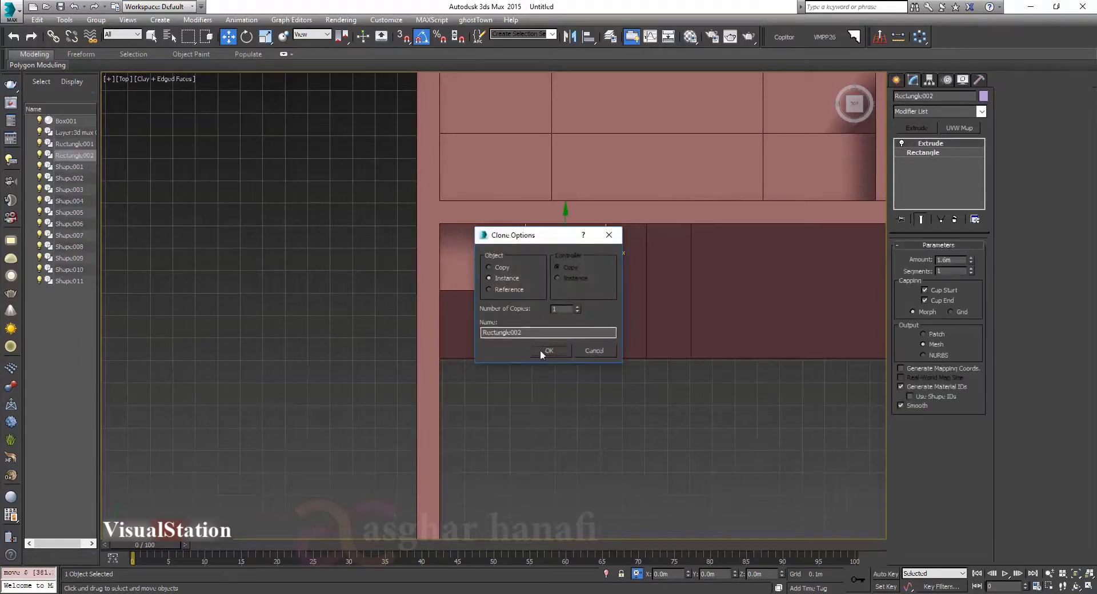
left_click(518, 351)
left_click_drag(402, 39, 404, 59)
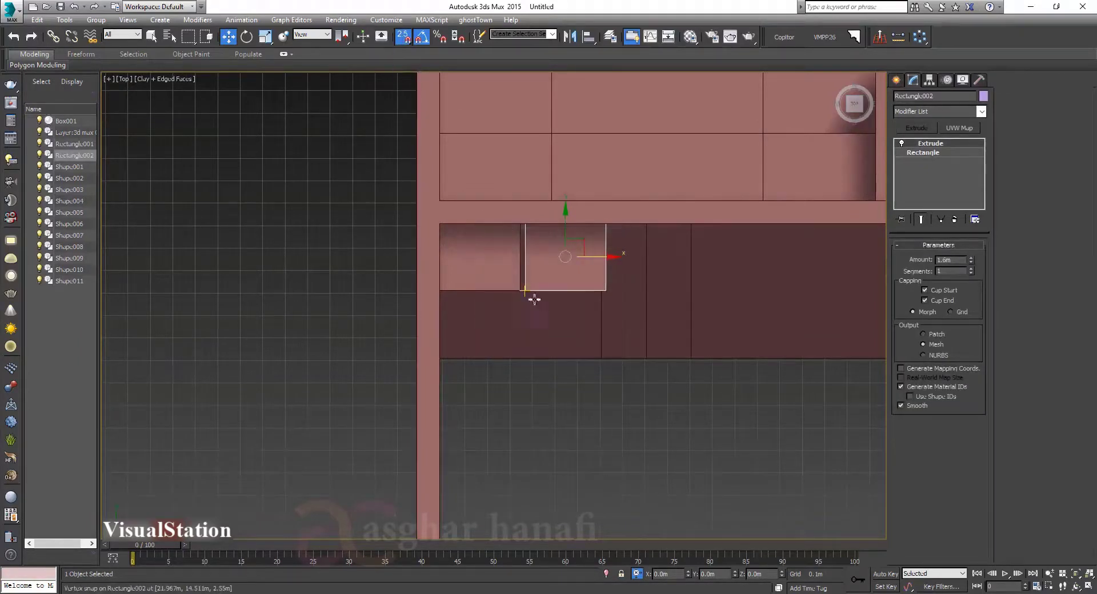
left_click(526, 291)
scroll(517, 287, "up", 4)
left_click_drag(524, 288, 514, 289)
Select both tall cabinets and clone them along X to the opposite end of the counter.
middle_click_drag(537, 277, 461, 240, "alt")
left_click(461, 235, "ctrl")
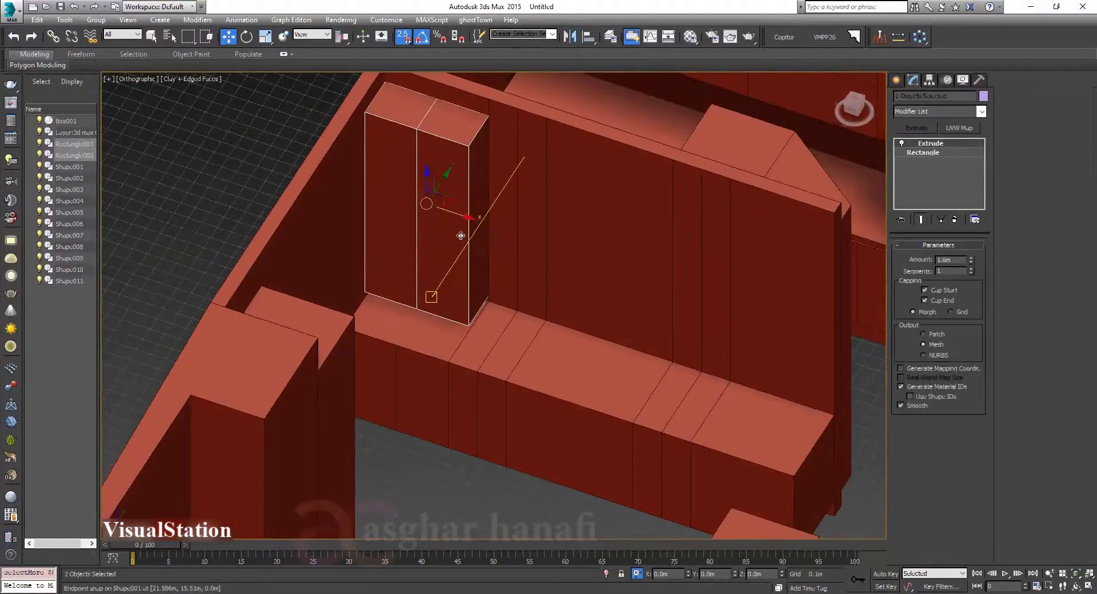
key("s")
left_click_drag(464, 217, 811, 332, "shift")
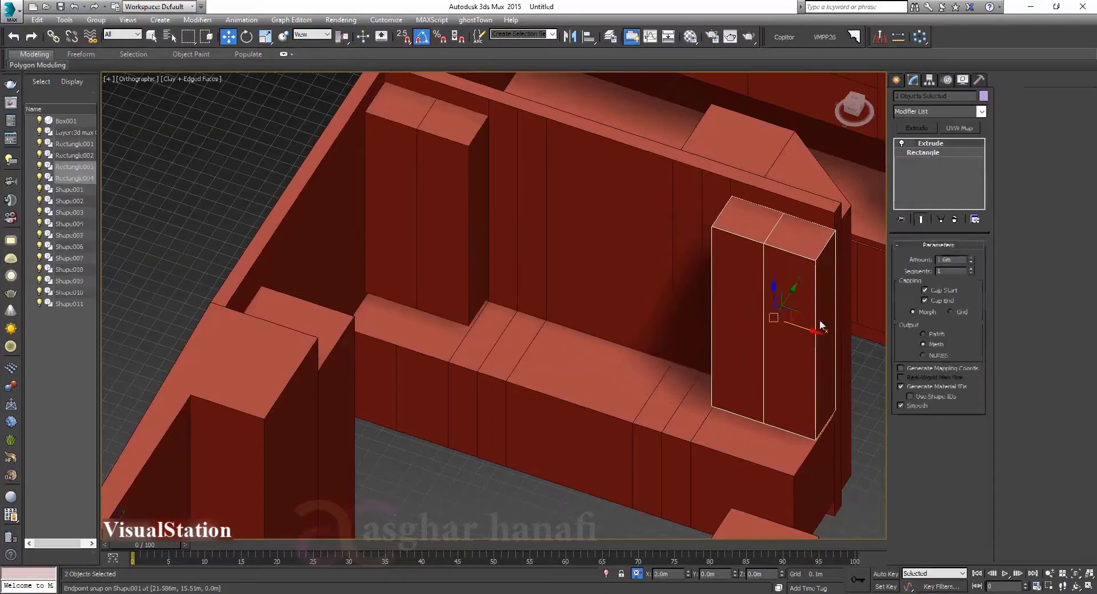
left_click(546, 349)
Snap the cloned cabinet pair flush with the free end of the dividing wall using 2.5D snapping in the top view.
key("t")
key("z")
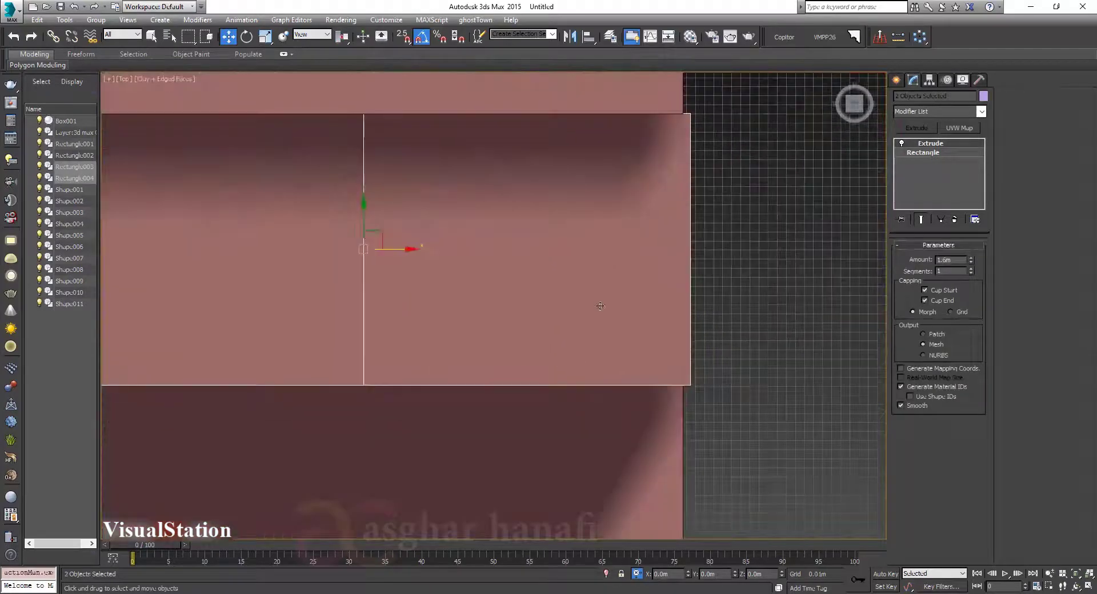
scroll(649, 285, "up", 2)
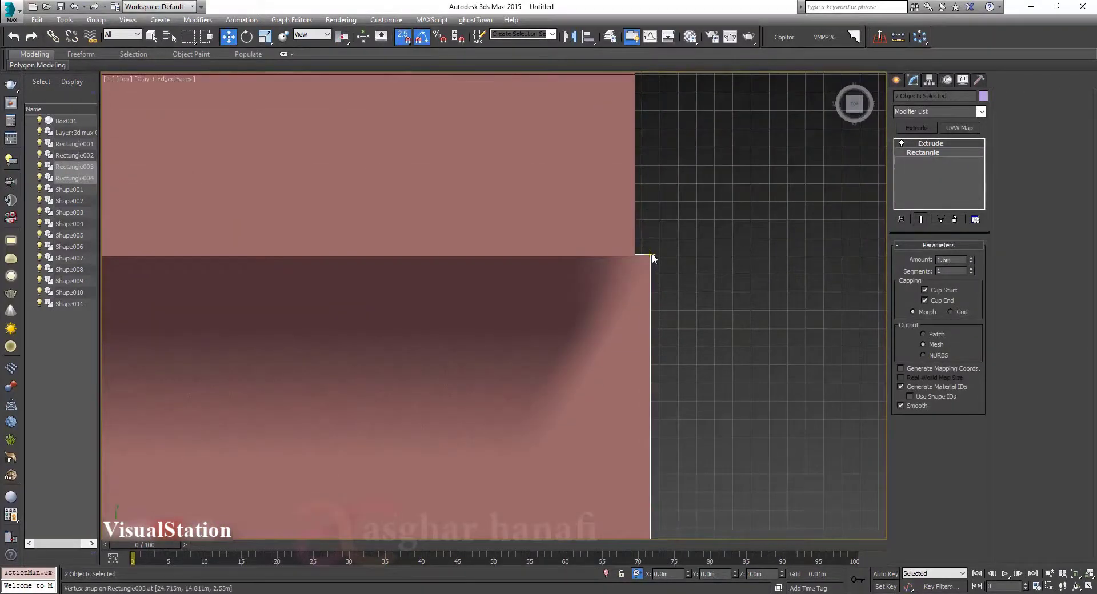
mouse_move(652, 258)
left_mouse_down()
mouse_move(643, 285)
mouse_move(636, 257)
left_mouse_up()
Draw a rectangle with 3D snapping over the narrow base section beside the first pair of tall cabinets, covering its full depth.
middle_click_drag(624, 286, 547, 286, "alt")
scroll(605, 321, "down", 5)
left_click(533, 347)
middle_click_drag(528, 331, 498, 316, "alt")
key("t")
key("z")
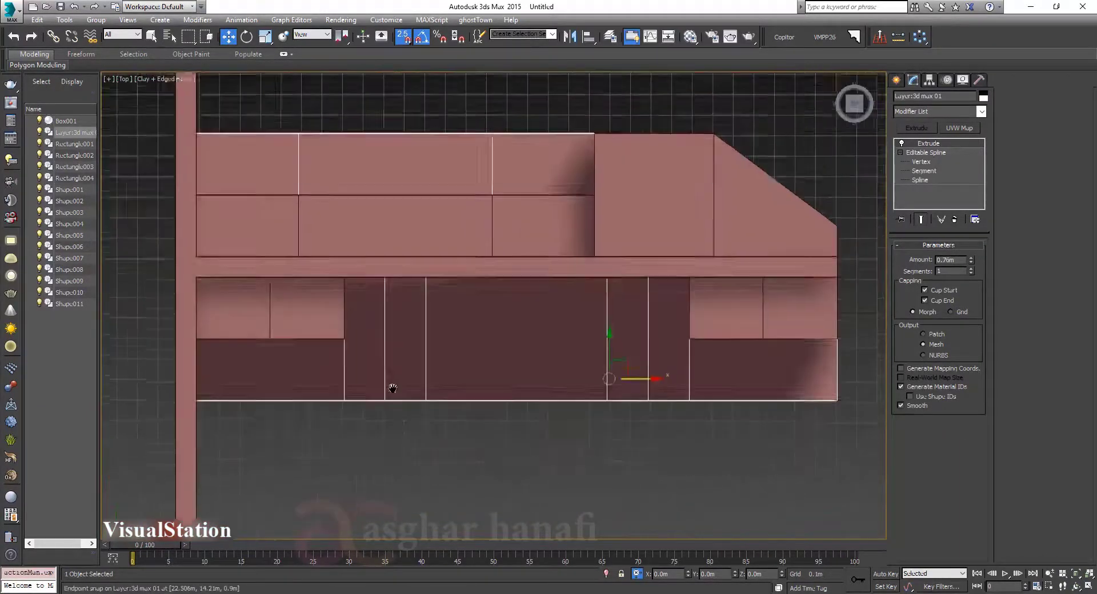
right_click(406, 441)
left_click(440, 383)
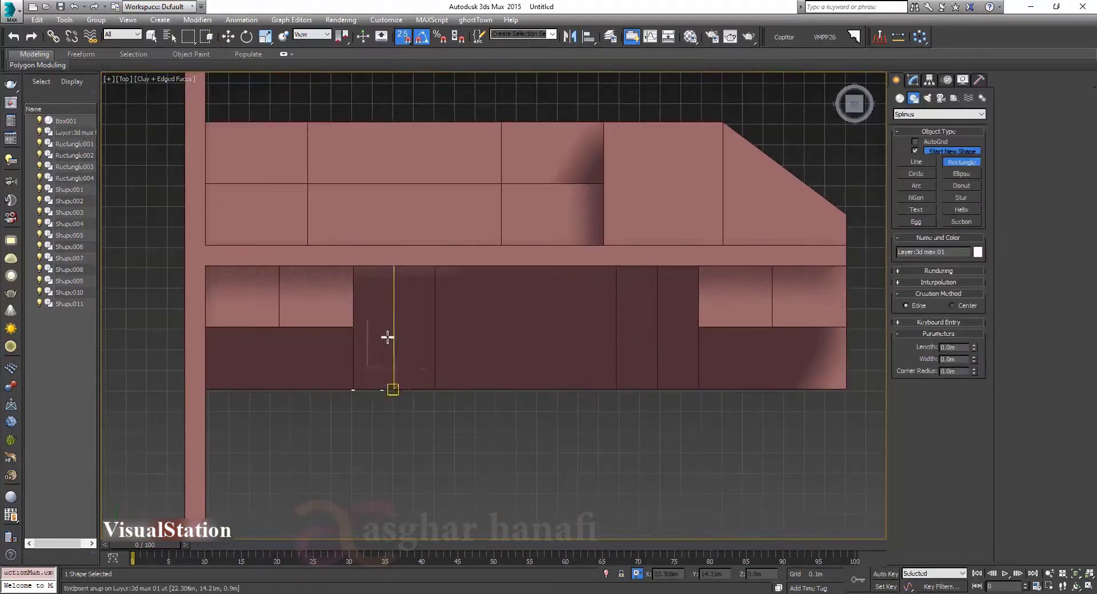
left_click(393, 270)
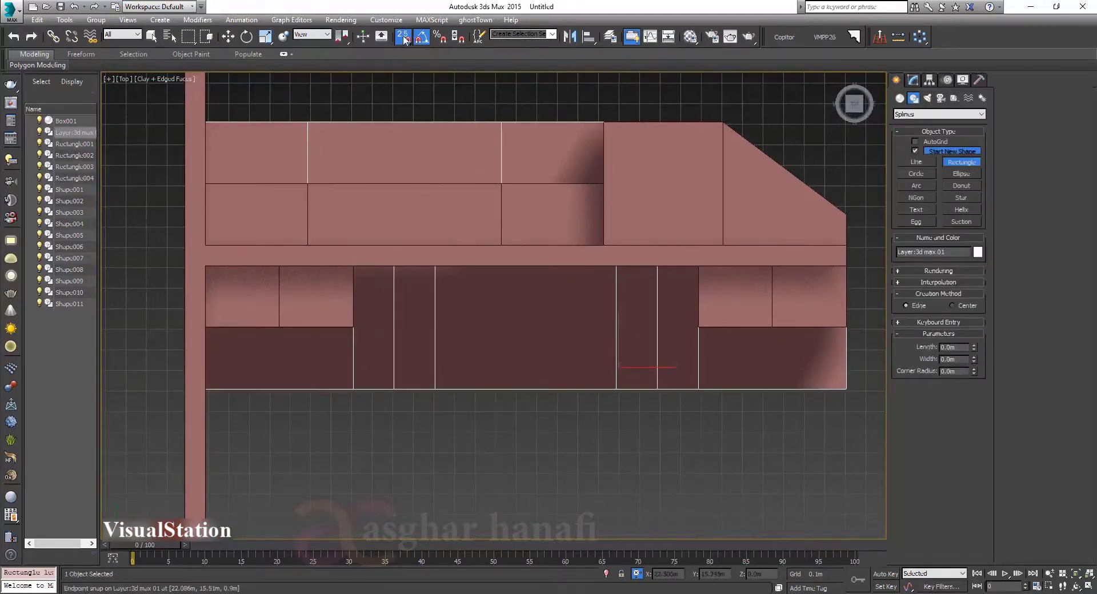
left_click(408, 90)
left_click_drag(353, 390, 393, 266)
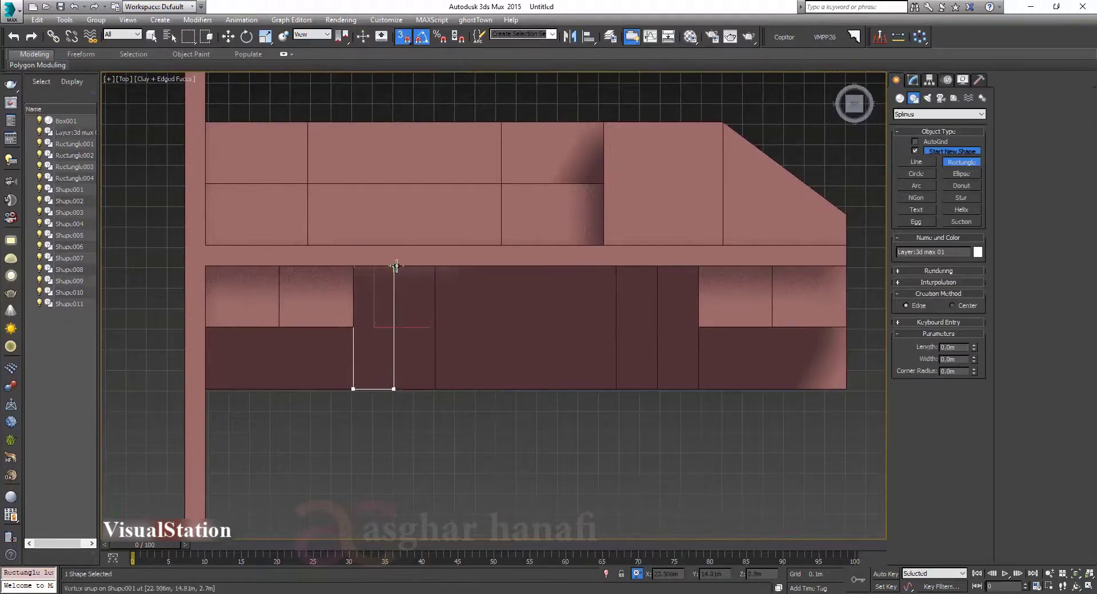
Raise the narrow rectangle slightly and extrude it 1.6 m into a slim tall cabinet beside the first tall pair.
key("w")
mouse_move(393, 394)
middle_mouse_down("alt")
mouse_move(385, 360)
mouse_move(650, 533)
middle_mouse_up("alt")
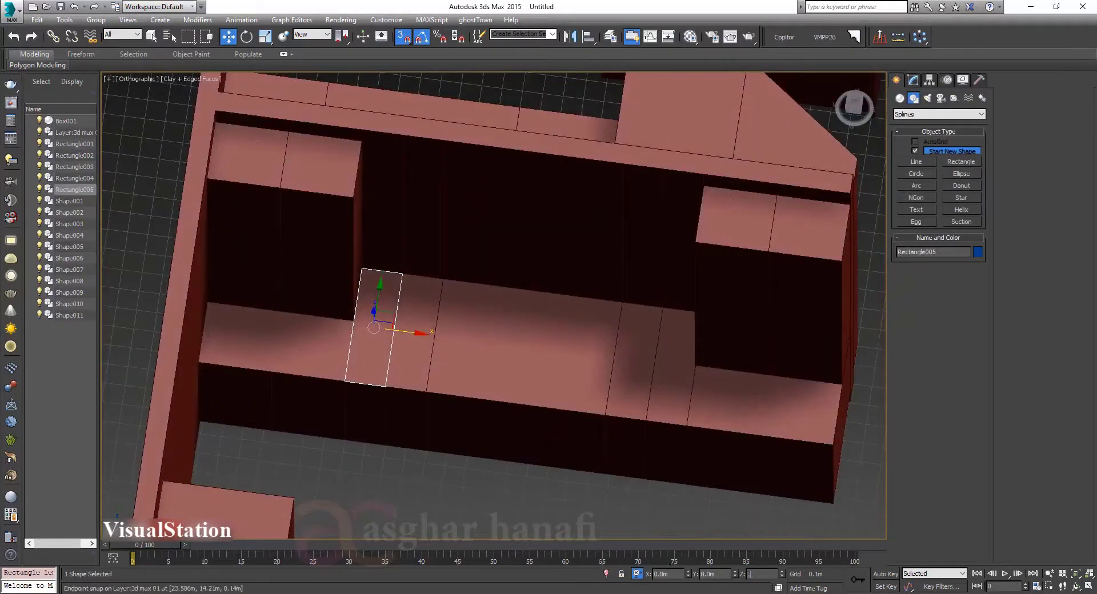
key("Return")
left_click(915, 86)
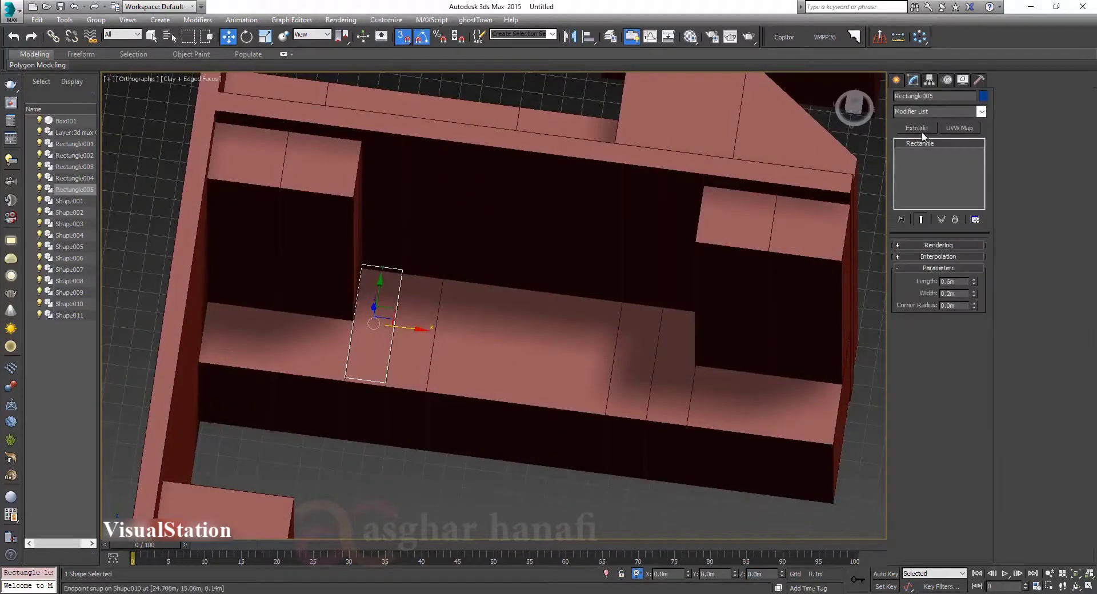
left_click(919, 129)
middle_click_drag(444, 315, 412, 295, "alt")
left_click(343, 187)
left_click(378, 243)
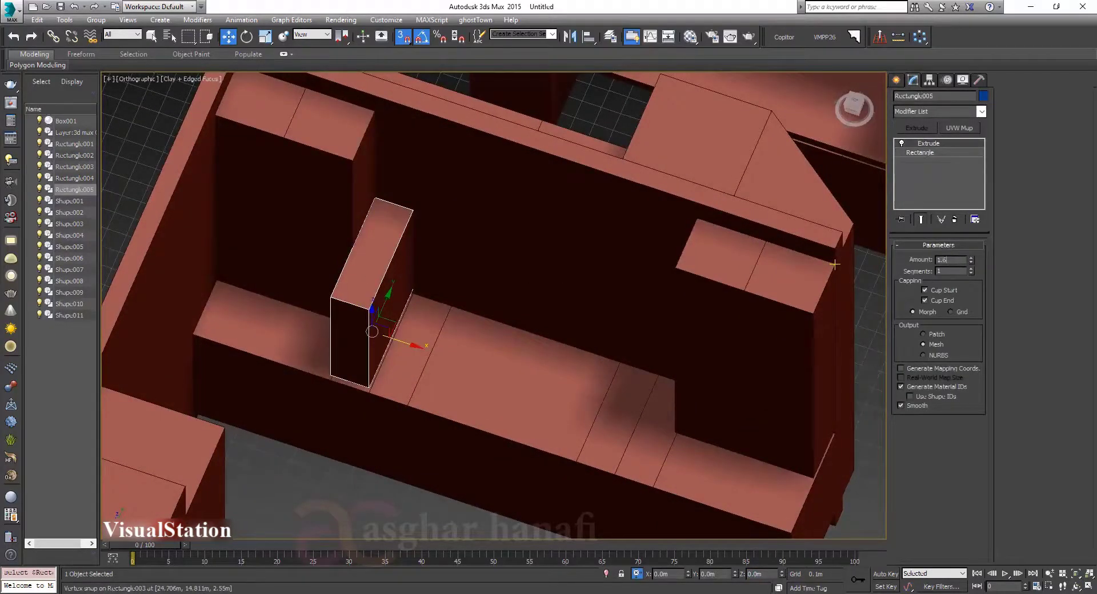
key("Return")
middle_click_drag(412, 294, 417, 322, "alt")
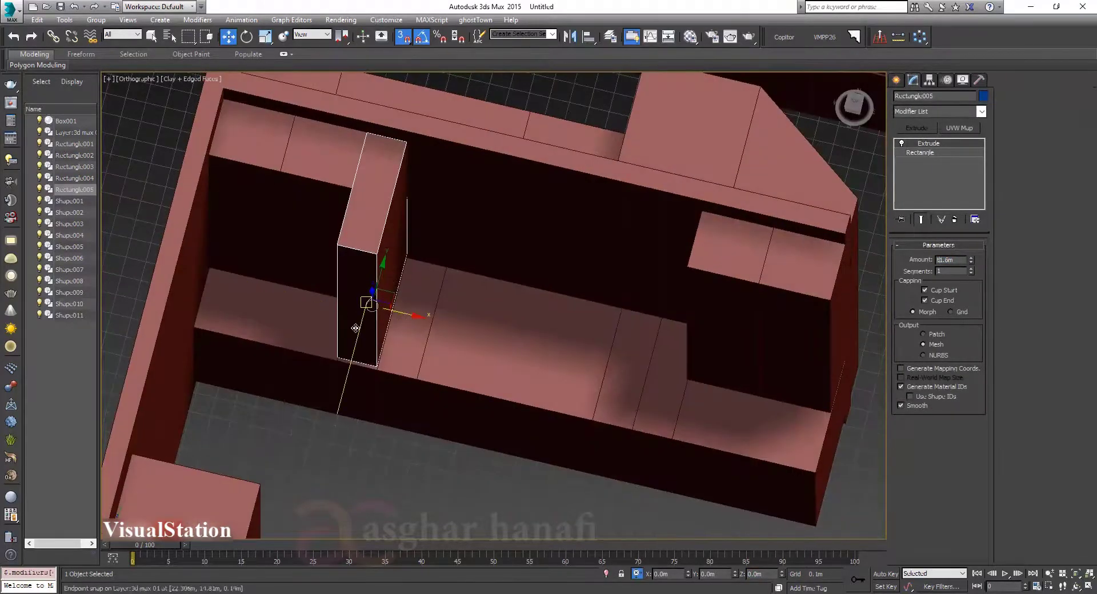
Set the slim cabinet's base rectangle length to 0.45 m and move it along Y back against the dividing wall.
key("t")
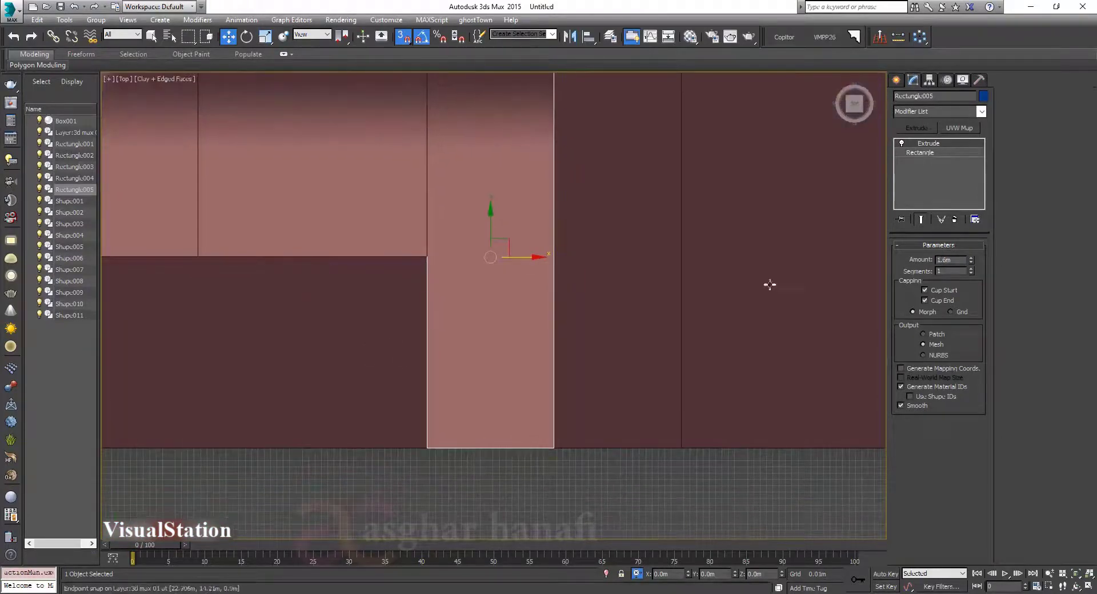
left_click(920, 153)
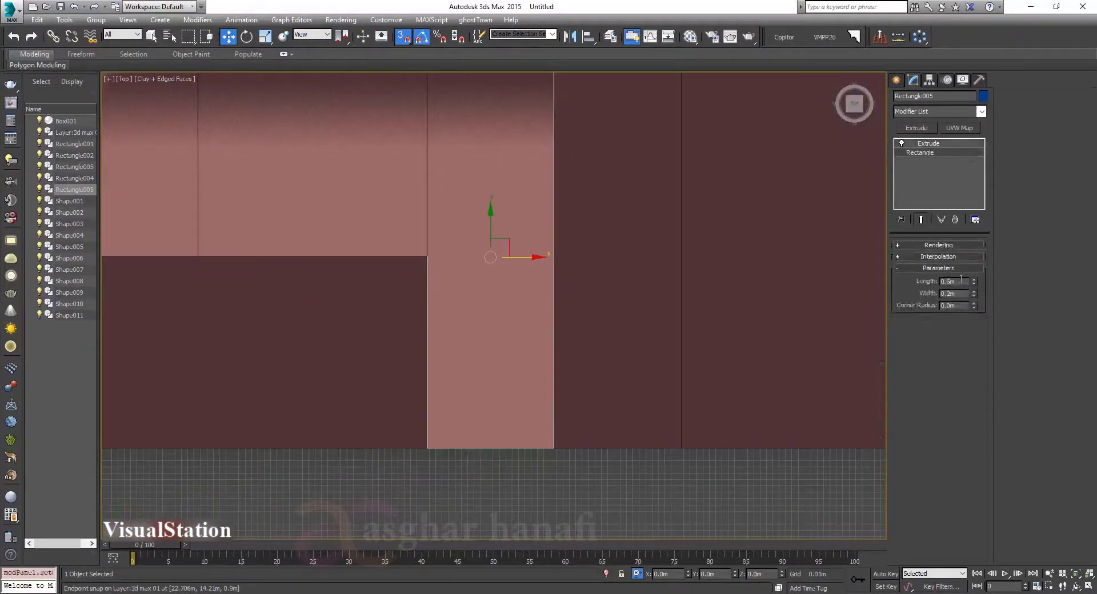
type(".45")
key("Return")
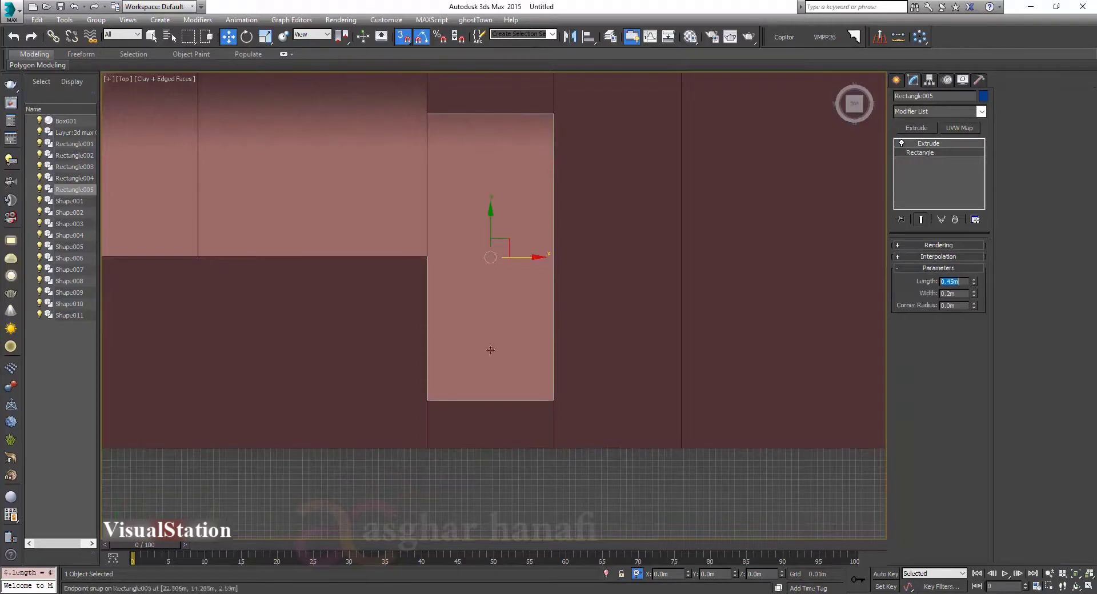
middle_click_drag(474, 246, 462, 346)
left_click_drag(479, 317, 480, 269)
Clone the slim tall cabinet along X and place the copy beside the tall cabinet pair at the opposite end.
scroll(480, 275, "down", 3)
middle_click_drag(481, 320, 345, 319)
key("p")
key("t")
key("z")
scroll(395, 308, "down", 3)
scroll(354, 320, "down", 3)
left_click_drag(422, 338, 735, 339, "shift")
left_click(552, 349)
key("z")
mouse_move(549, 349)
middle_mouse_down("alt")
mouse_move(523, 330)
mouse_move(514, 297)
middle_mouse_up("alt")
scroll(533, 363, "down", 6)
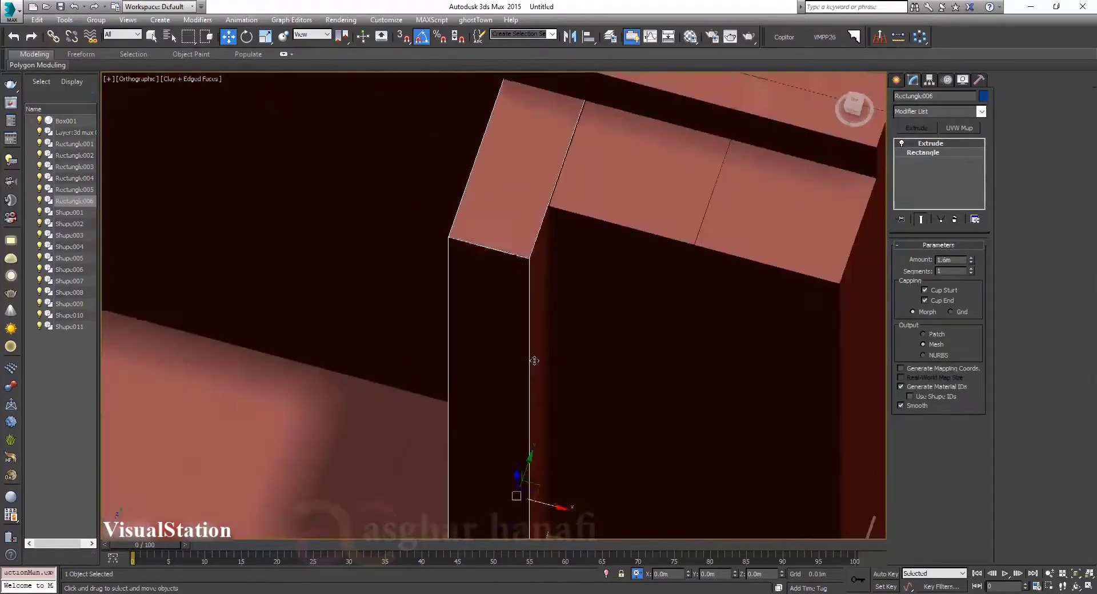
middle_click_drag(514, 406, 504, 341)
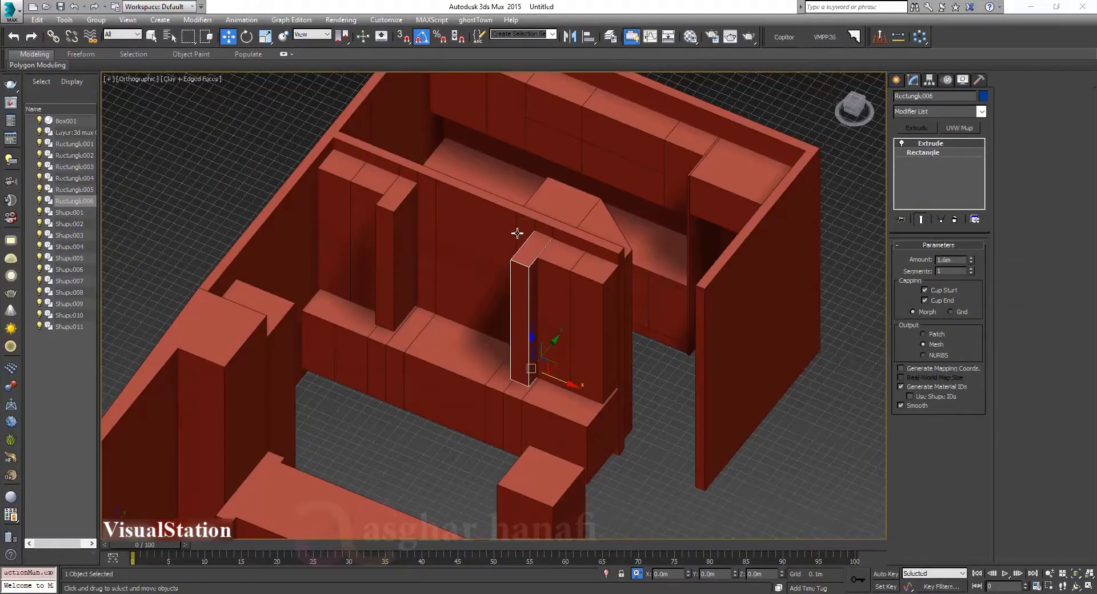
middle_click_drag(517, 233, 526, 327)
Isolate the row of wall cabinets and detach the closed spline of its outermost end cabinet as a separate shape.
left_click(466, 186)
key("z")
middle_click_drag(476, 238, 492, 254, "alt")
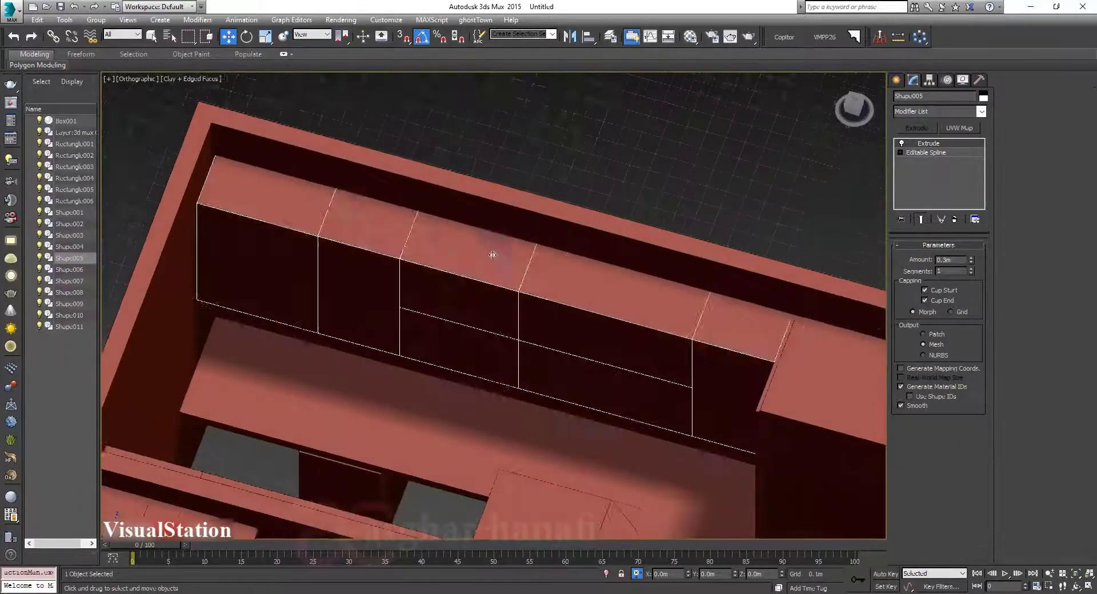
middle_click_drag(267, 217, 362, 266)
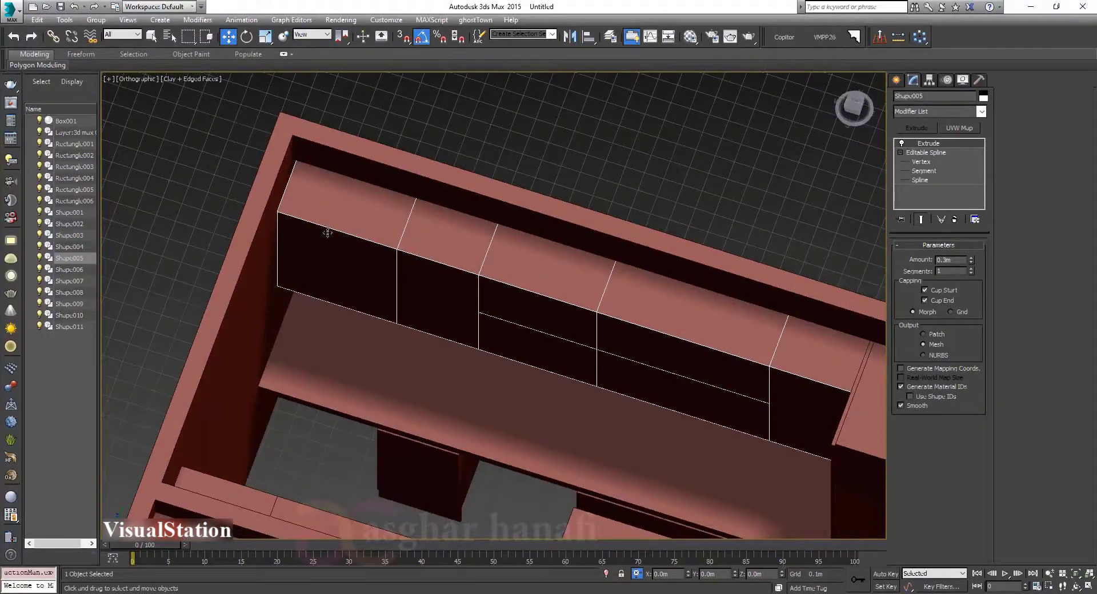
left_click(921, 180)
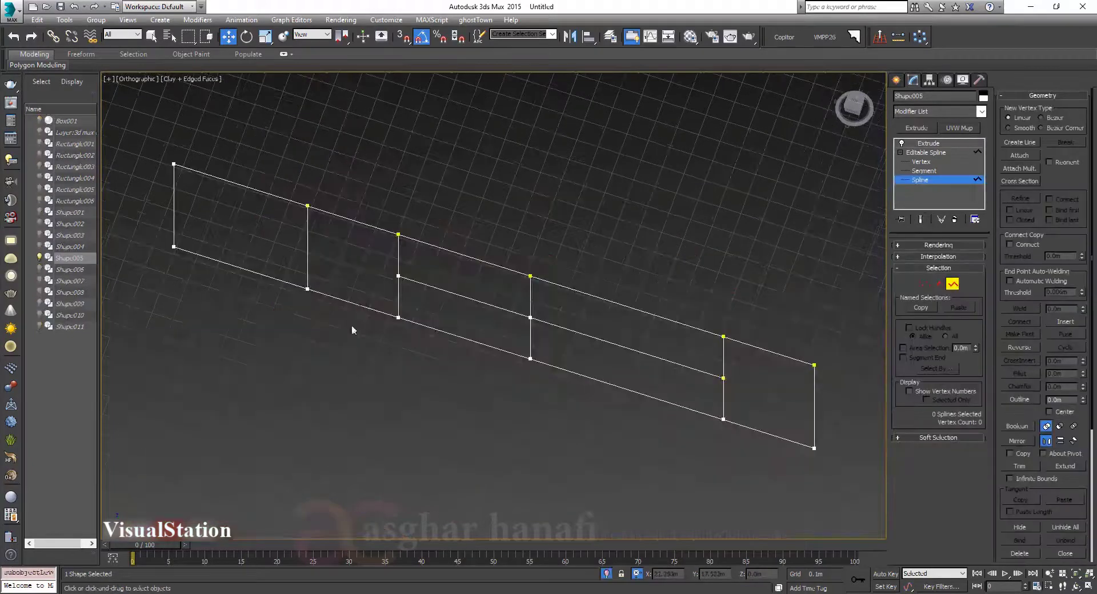
left_click(292, 279)
scroll(1016, 428, "down", 3)
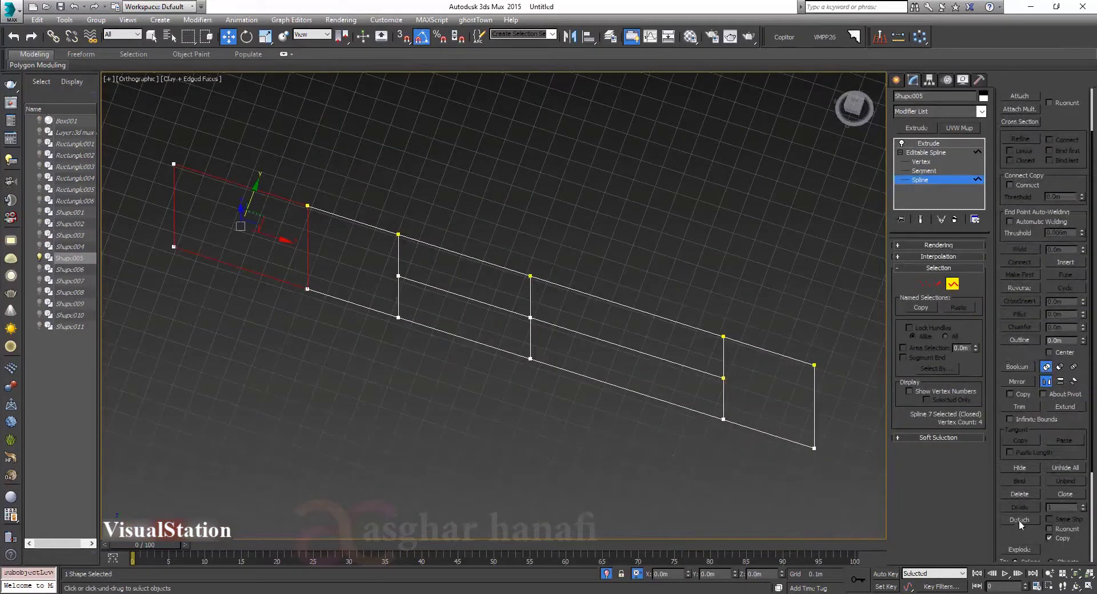
left_click(1020, 520)
left_click(583, 311)
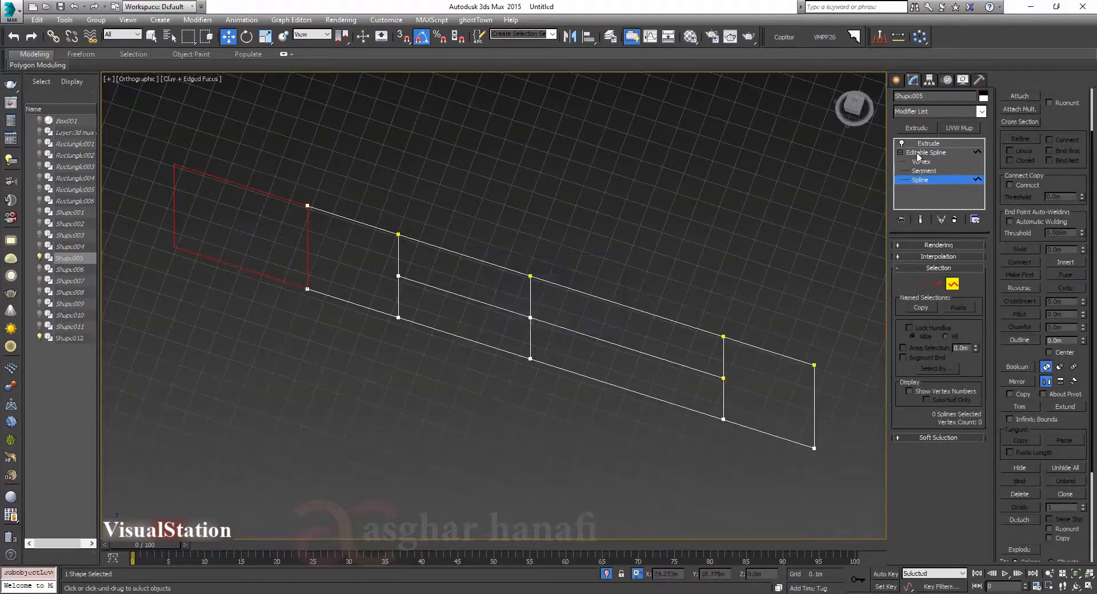
Return the wall cabinet row to its Extrude result and extrude the detached end spline 0.3 m.
left_click(928, 144)
left_click(766, 144)
left_click(333, 236)
left_click(283, 197)
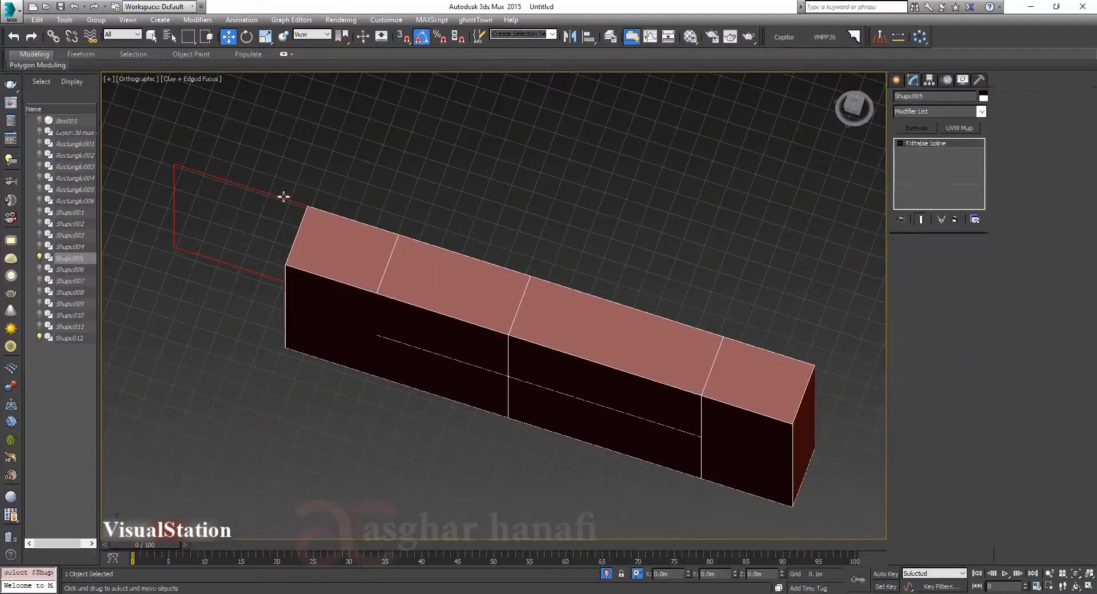
left_click(923, 131)
mouse_move(233, 255)
middle_mouse_down("alt")
mouse_move(303, 279)
mouse_move(248, 251)
middle_mouse_up("alt")
middle_click_drag(247, 252, 402, 255)
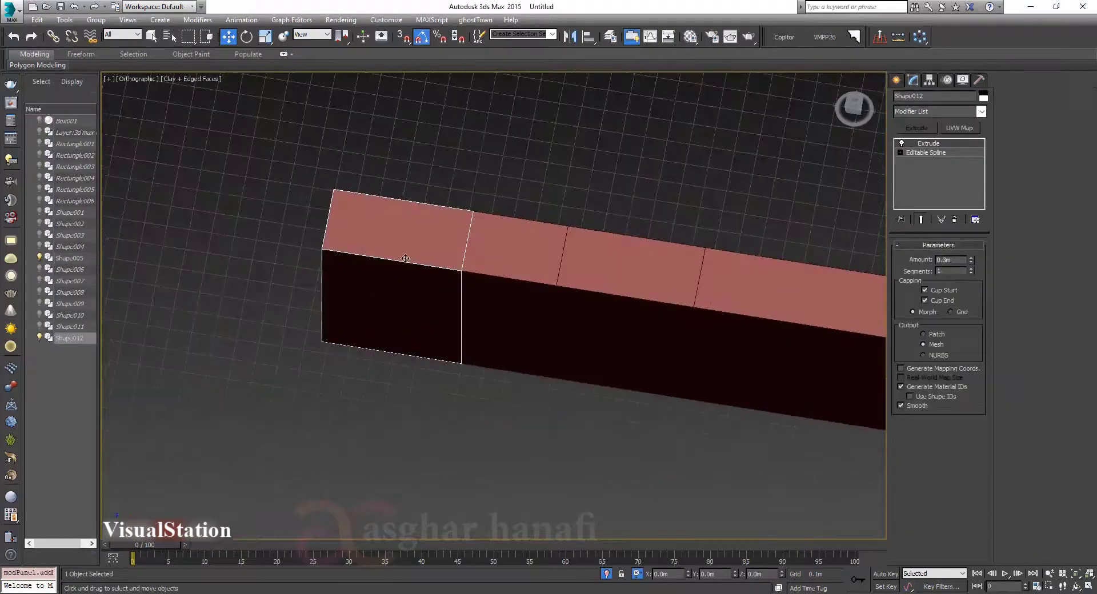
Add Edit Poly to the end cabinet and move its outer front vertical edge's two vertices back along Y, angling the front.
right_click(402, 256)
left_click(920, 112)
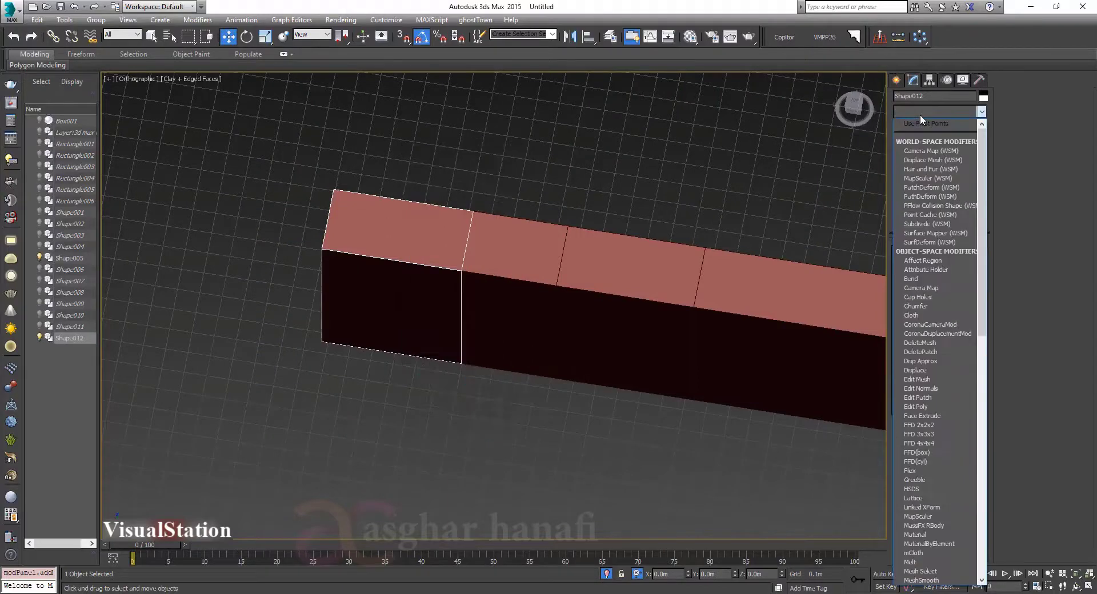
left_click(920, 114)
left_click(920, 114)
key("e")
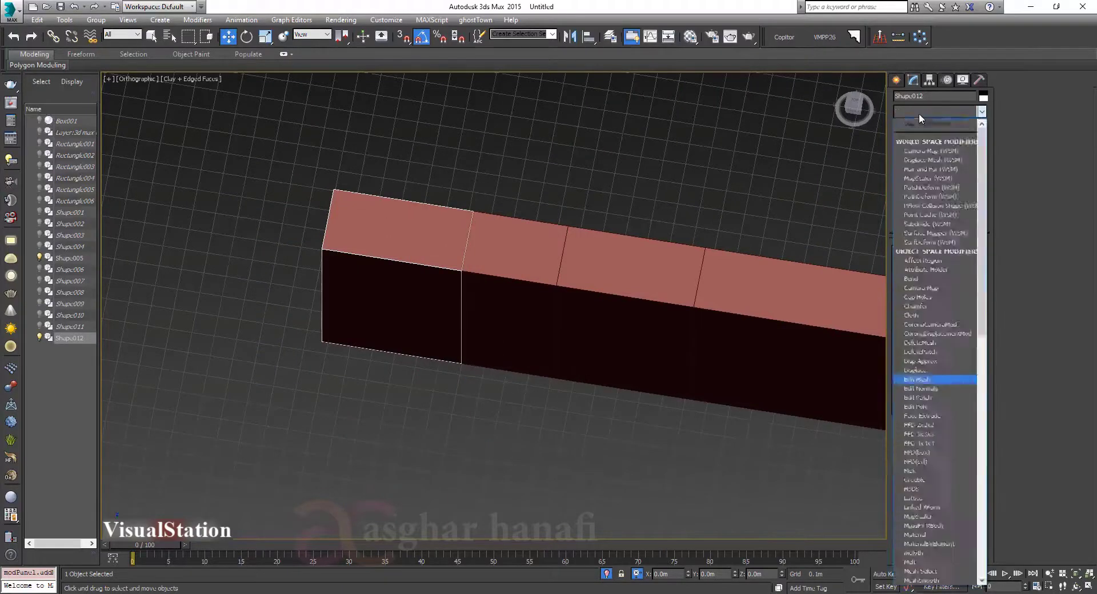
left_click(920, 151)
left_click(909, 335)
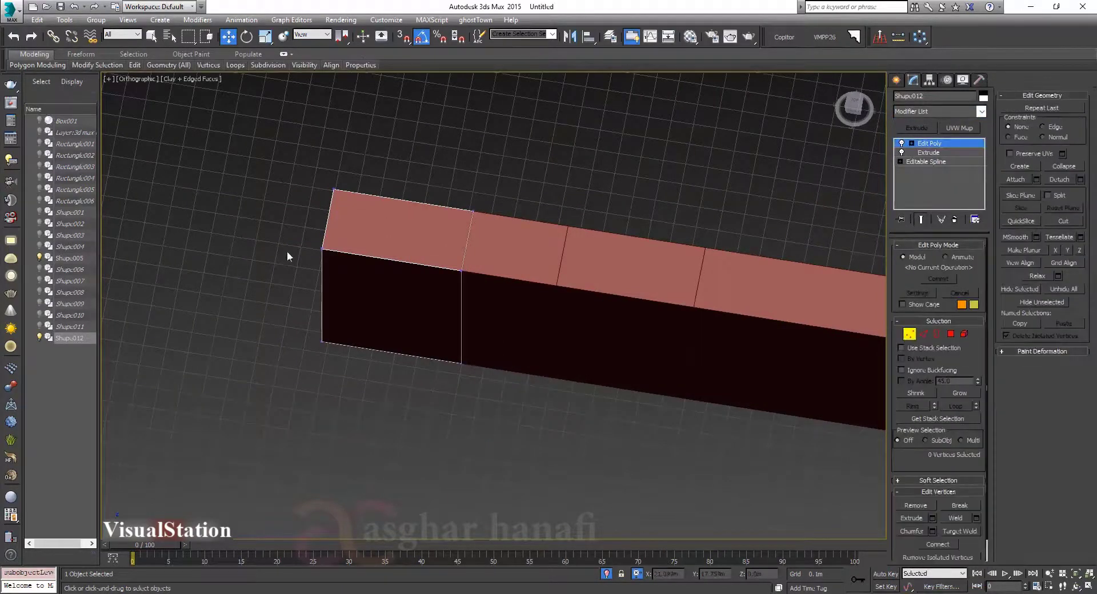
left_click(323, 250)
middle_click_drag(323, 250, 410, 509, "alt")
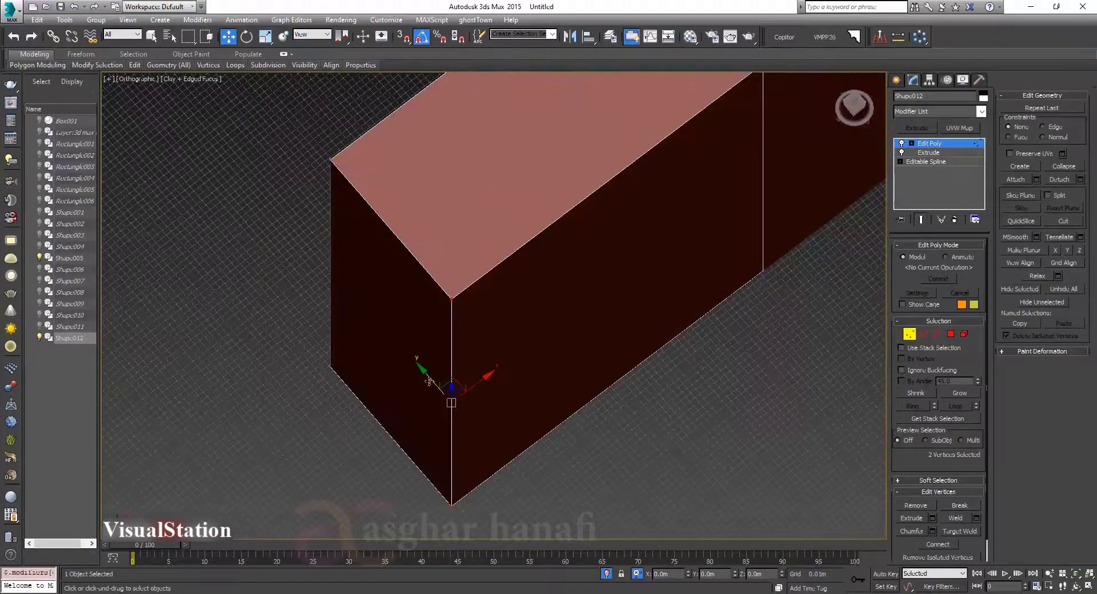
middle_click_drag(430, 381, 288, 271, "alt")
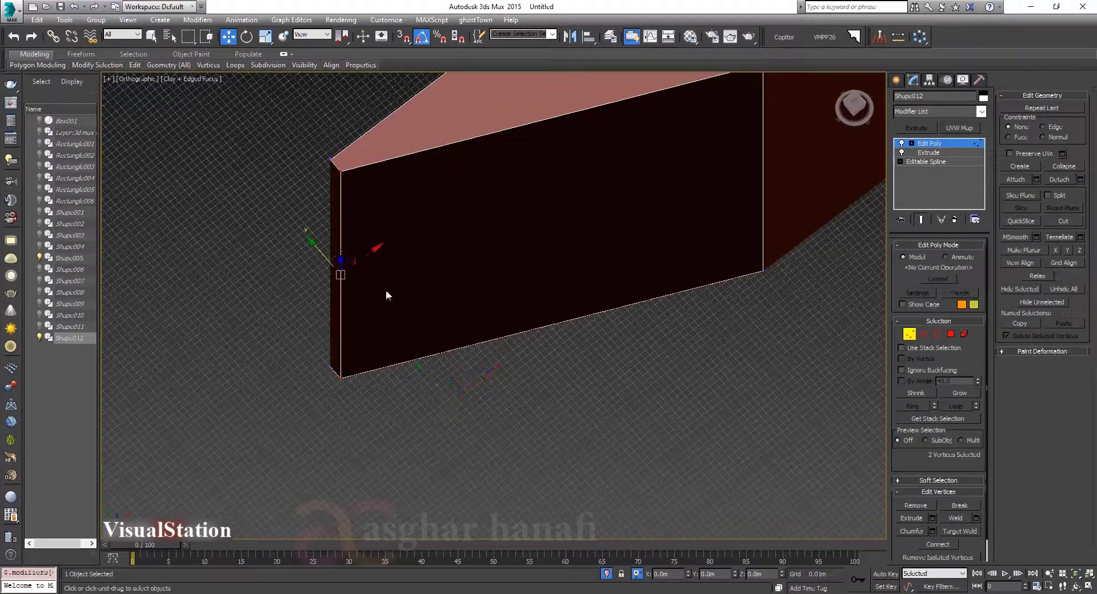
Inset the angled front polygon of the end cabinet by 0.016 m.
key("4")
left_click(691, 314)
right_click(688, 310)
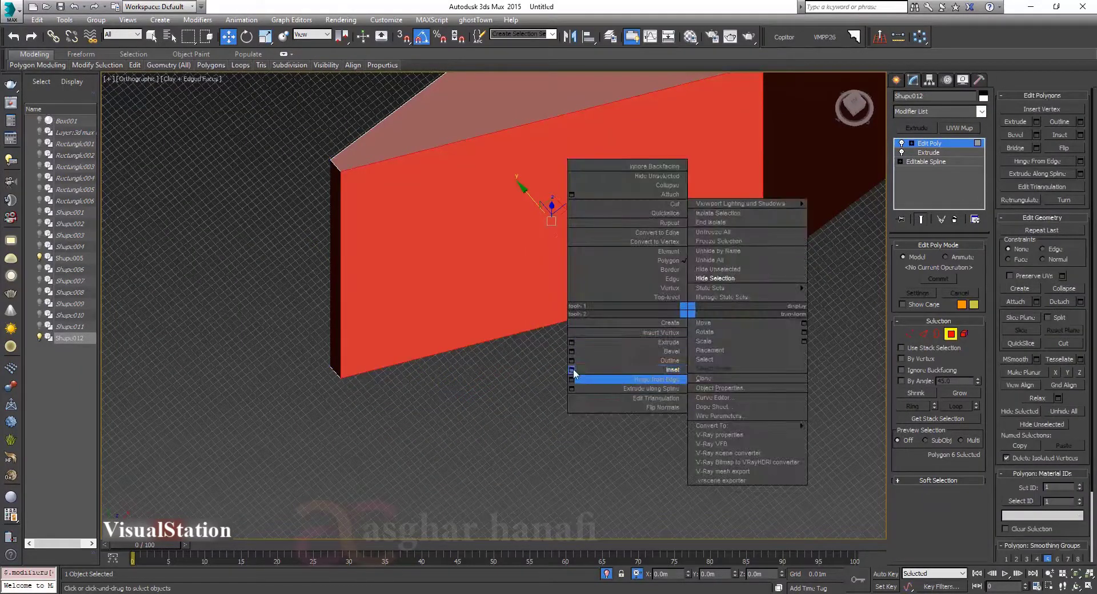
left_click(572, 370)
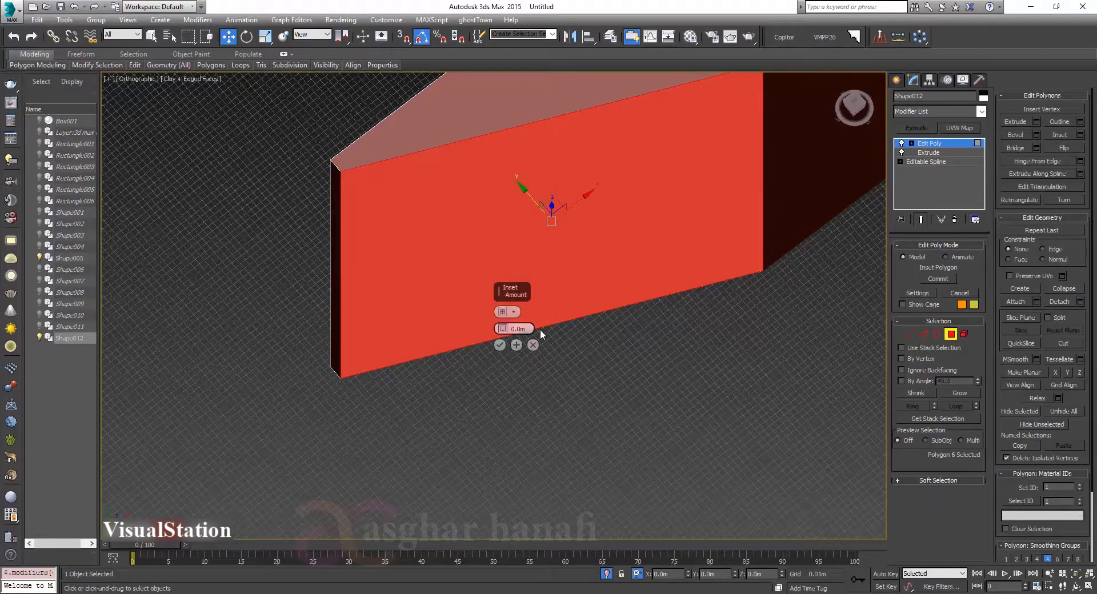
type(".01")
key("Return")
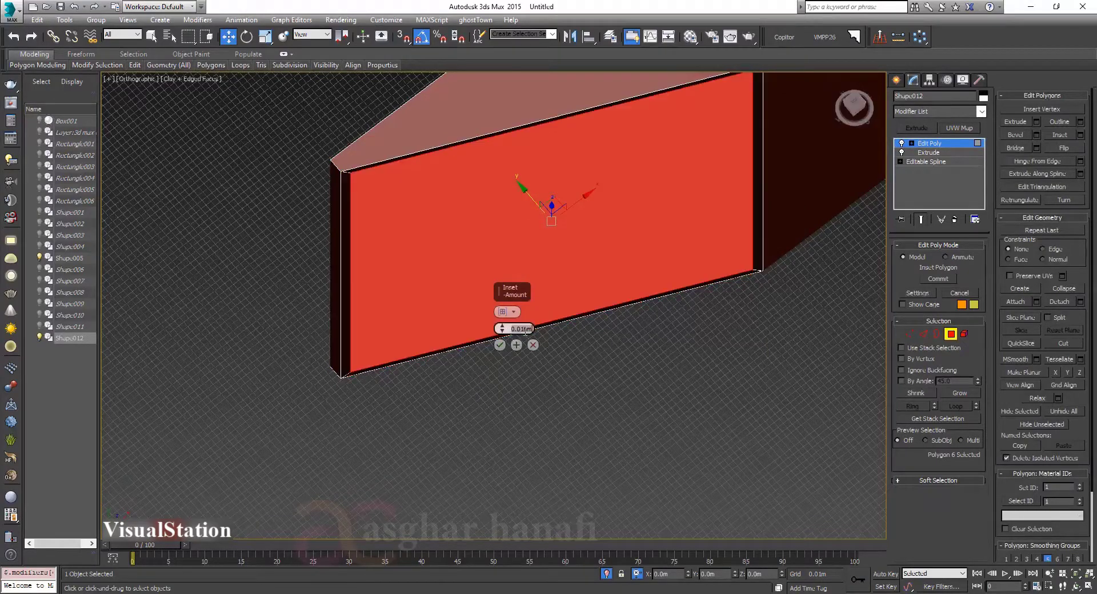
left_click(500, 345)
Extrude the inset front polygon inward by about -0.291 m to hollow out the end cabinet, and clear the selection.
right_click(642, 363)
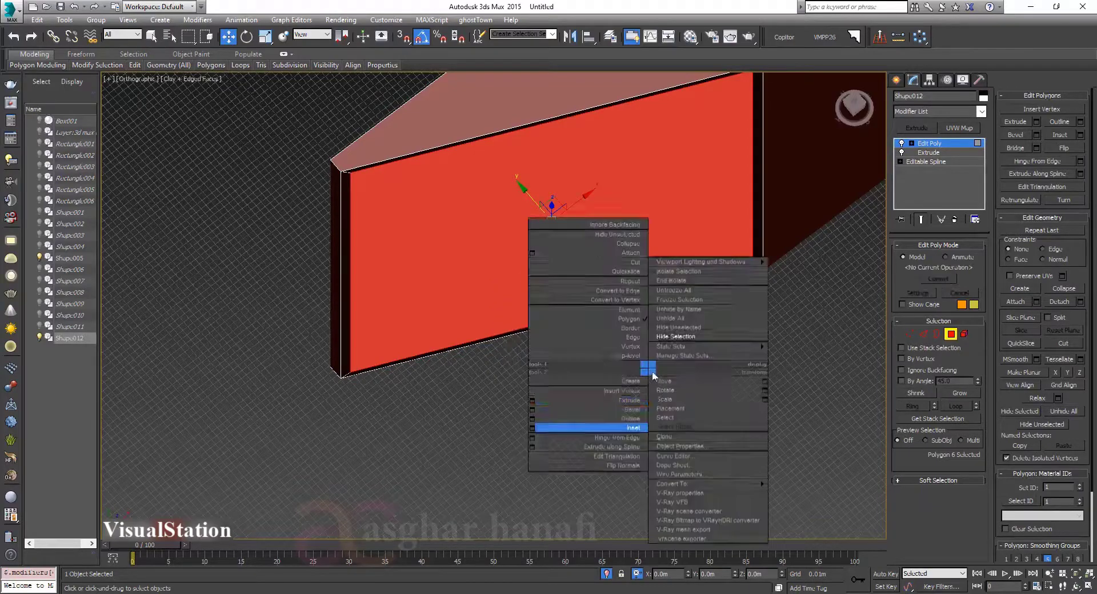
left_click(538, 399)
left_click_drag(509, 330, 579, 501)
left_click(500, 346)
middle_click_drag(502, 350, 511, 322, "alt")
key("ctrl+d")
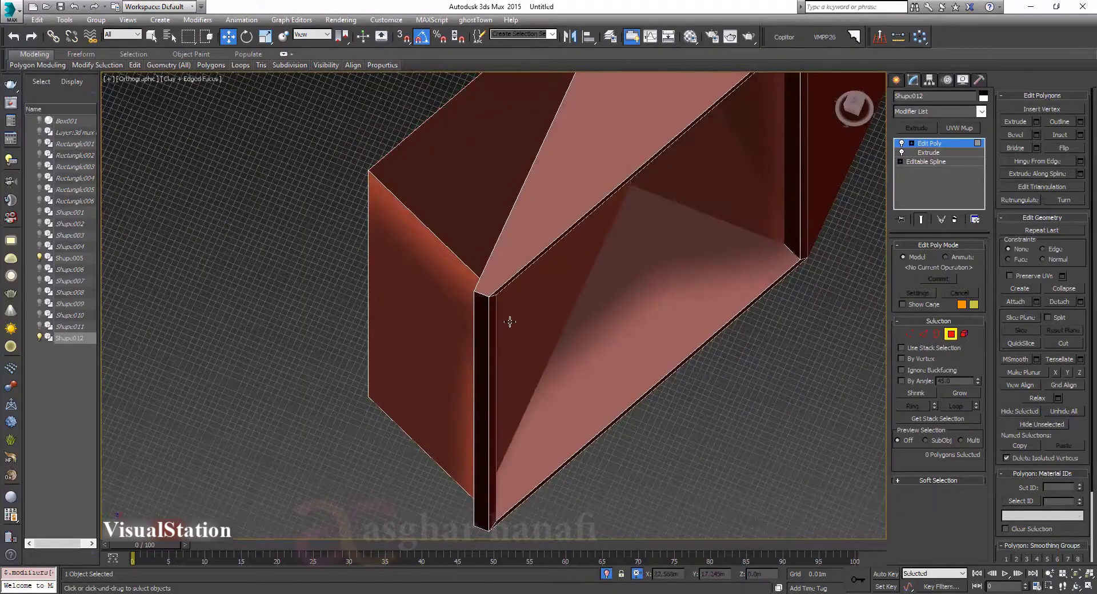
Clone the cabinet's inner bottom polygon upward as an element to form the first shelf.
scroll(775, 341, "up", 3)
middle_click_drag(775, 341, 501, 301, "alt")
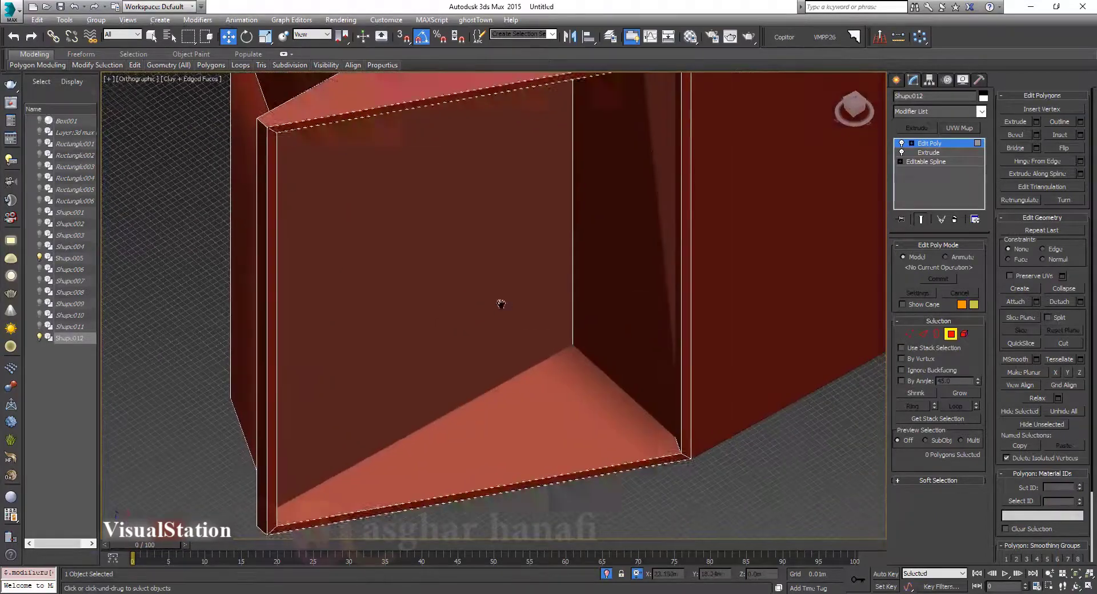
left_click(627, 304)
left_click(555, 417)
middle_click_drag(556, 417, 486, 408, "alt")
left_click_drag(459, 398, 449, 364, "shift")
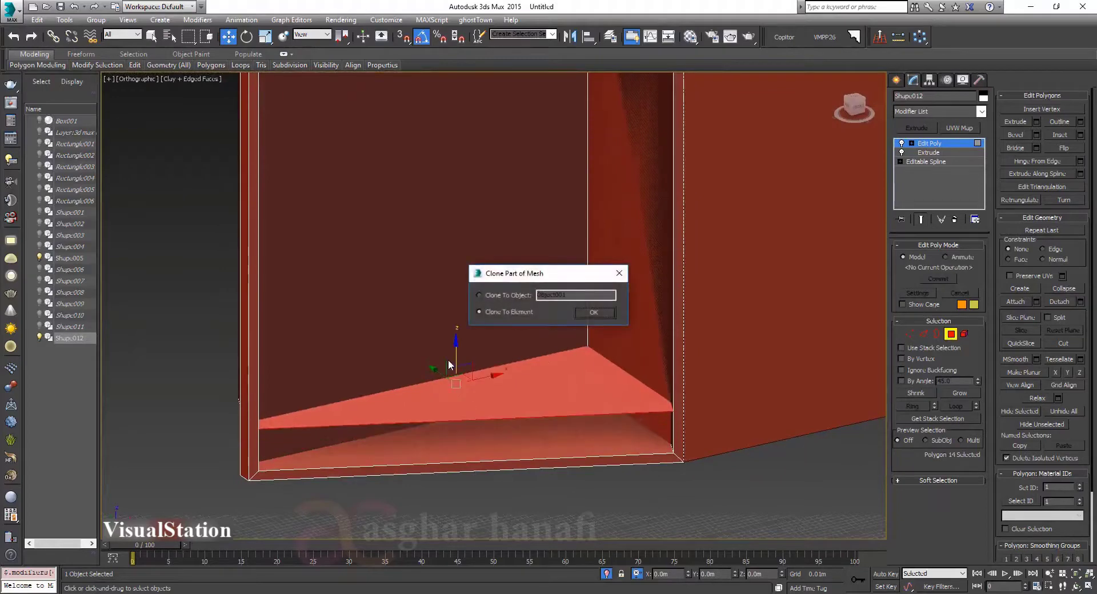
left_click(593, 316)
Clone the first shelf polygon upward along Z as an element for a second shelf.
mouse_move(592, 316)
middle_mouse_down("alt")
mouse_move(440, 286)
mouse_move(503, 395)
mouse_move(519, 389)
middle_mouse_up("alt")
scroll(505, 395, "down", 4)
left_click_drag(518, 388, 518, 275)
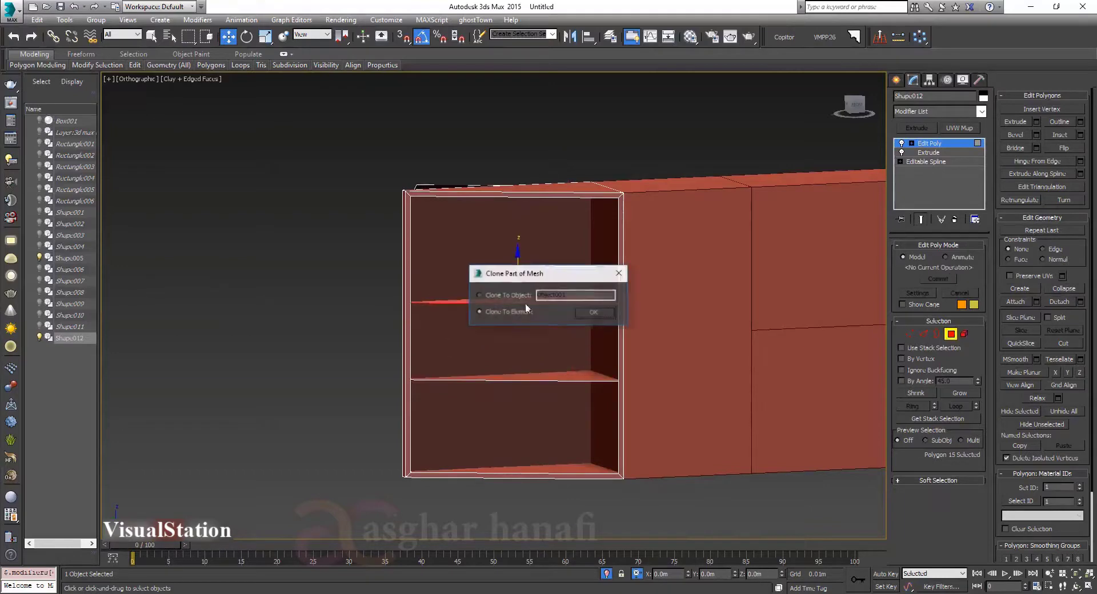
left_click(593, 313)
middle_click_drag(532, 325, 571, 317, "alt")
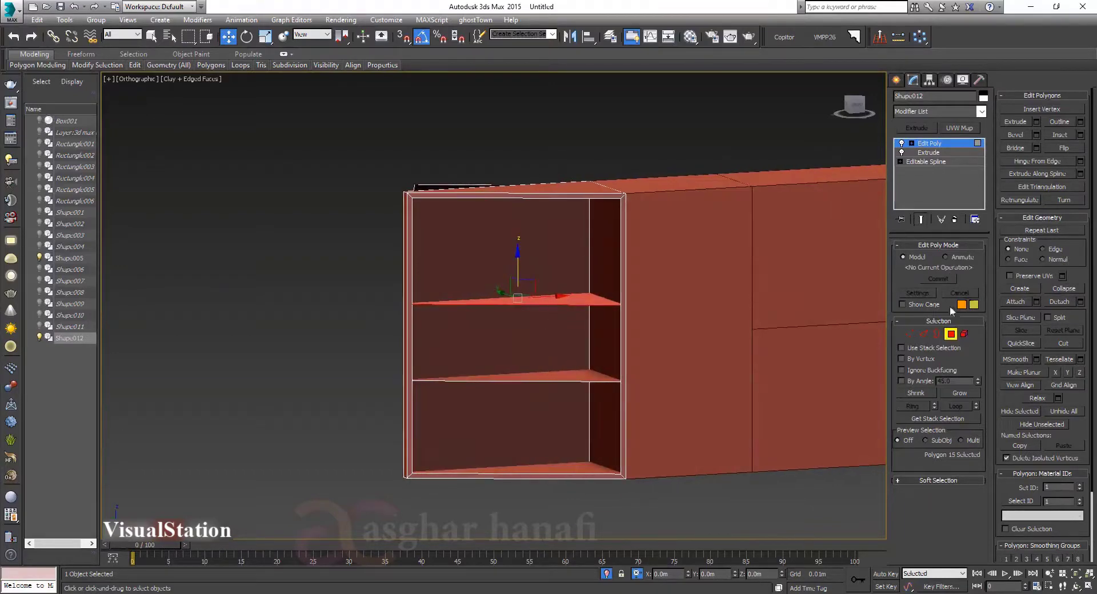
Select both shelf polygons and extrude them by 0.016 m to give the shelves thickness.
left_click(576, 376)
left_click(1036, 122)
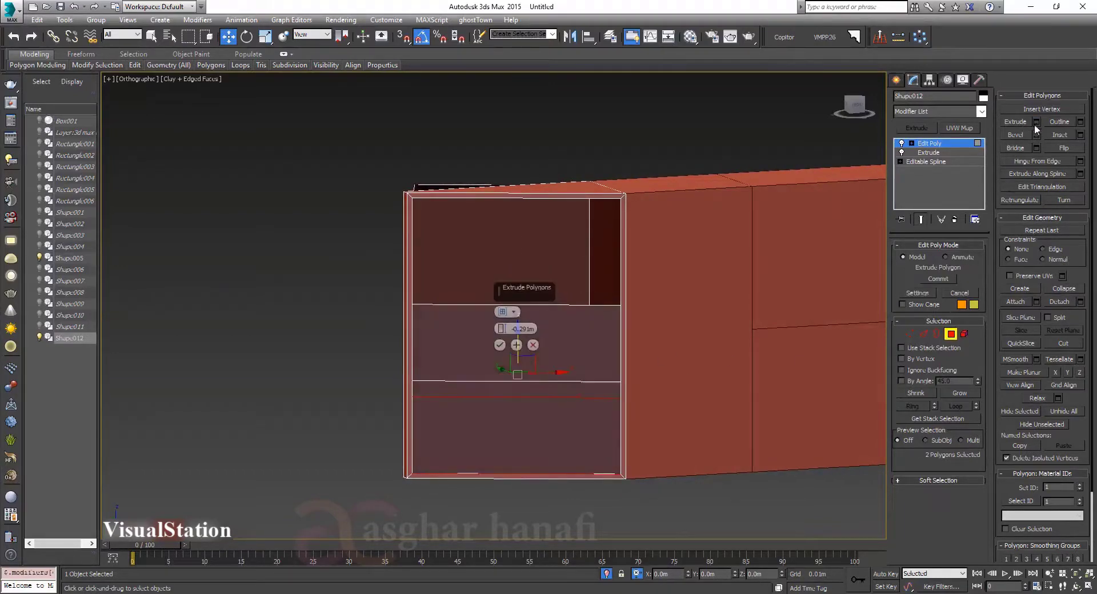
right_click(501, 332)
left_click_drag(502, 330, 506, 300)
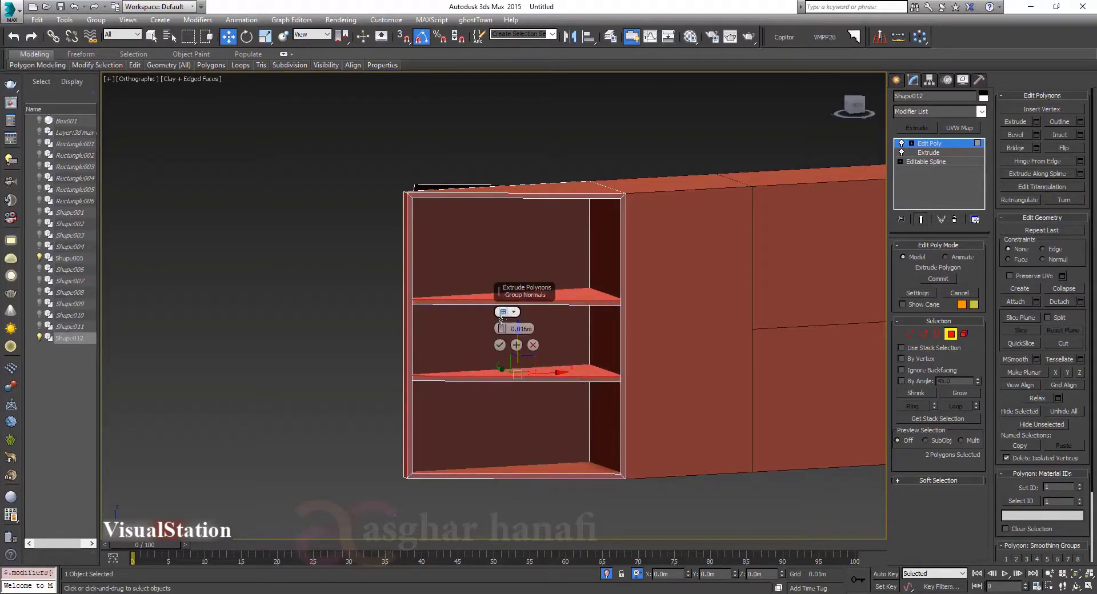
left_click(500, 344)
mouse_move(503, 350)
middle_mouse_down("alt")
mouse_move(531, 352)
mouse_move(538, 338)
mouse_move(516, 362)
middle_mouse_up("alt")
Leave polygon editing on the open shelf cabinet and end isolation to show the whole kitchen.
left_click(920, 147)
left_click(721, 123)
middle_click_drag(686, 165, 563, 321, "alt")
scroll(563, 321, "down", 2)
left_click(643, 300)
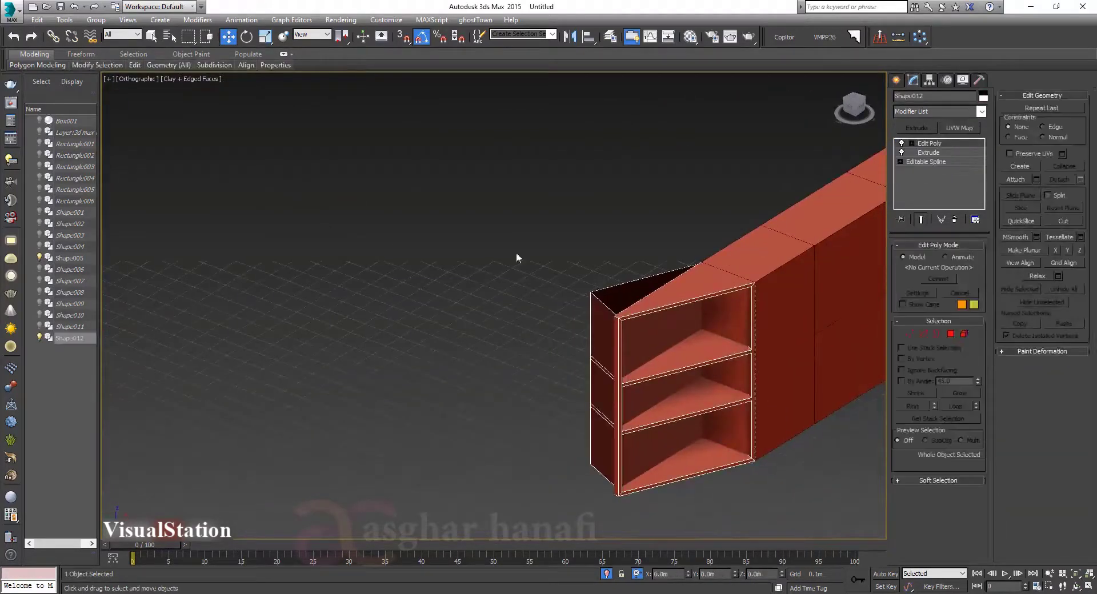
middle_click_drag(517, 257, 472, 315, "alt")
left_click(607, 574)
middle_click_drag(517, 365, 537, 400, "alt")
scroll(466, 383, "down", 5)
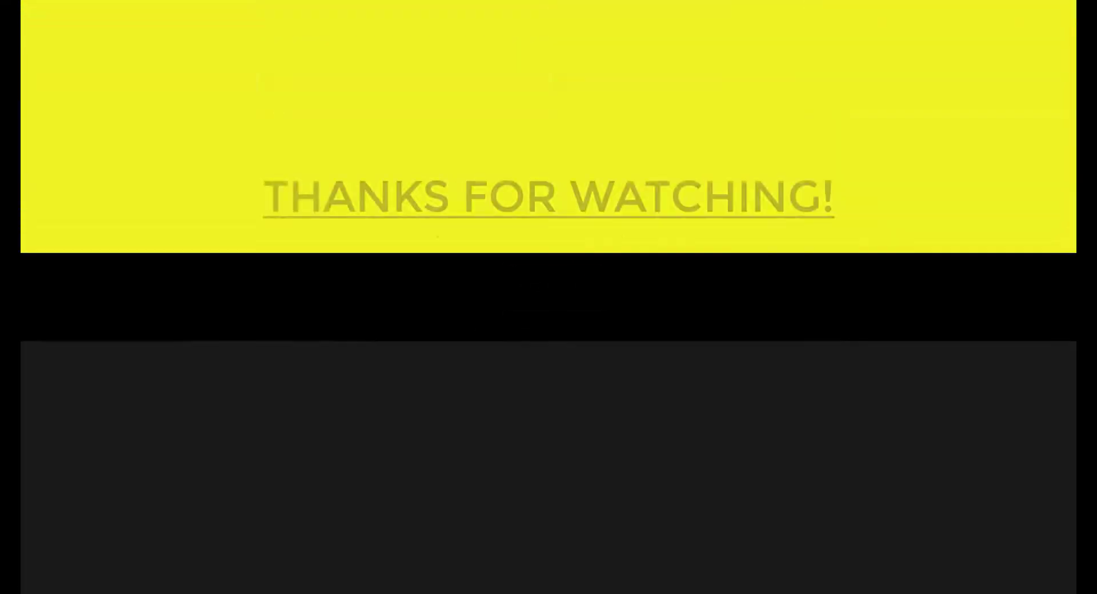